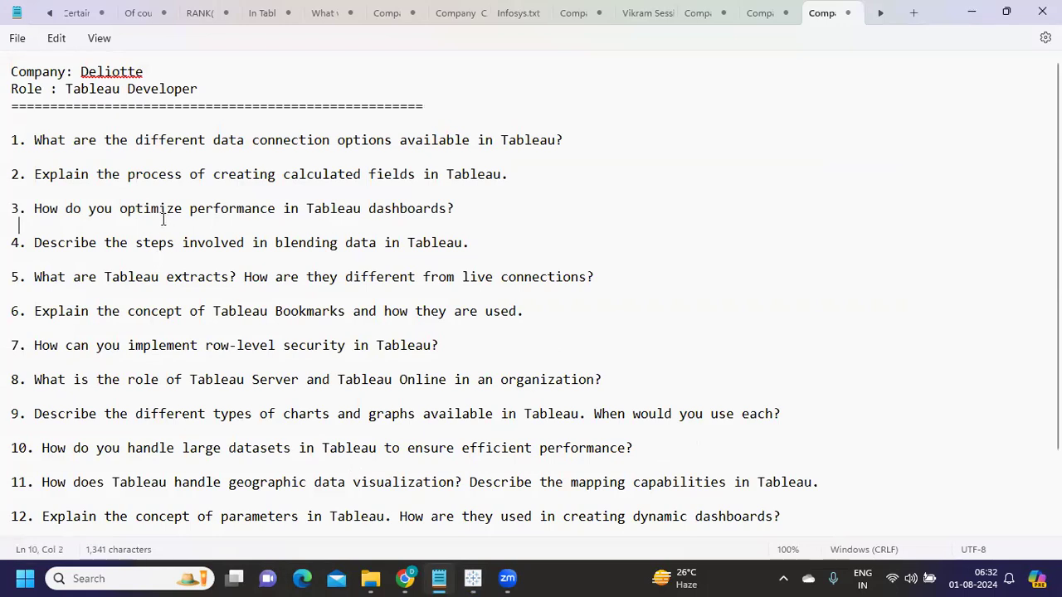
Step: Highlight question 1 about the different data connection options available in Tableau while reading it
{"action": "left_click_drag", "start_coordinate": [106, 142], "coordinate": [594, 143]}
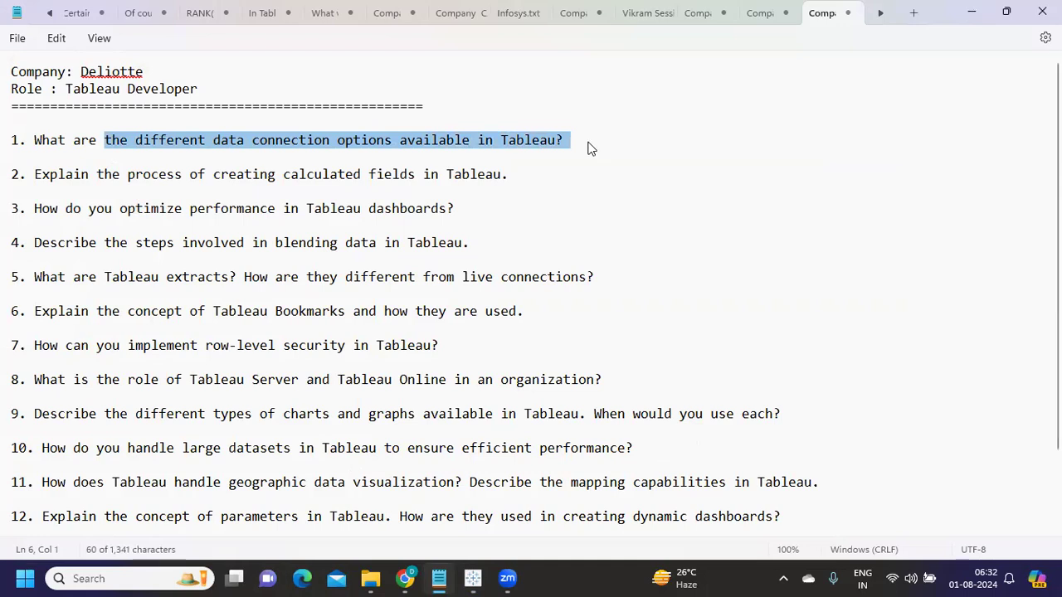
{"action": "left_click_drag", "start_coordinate": [587, 142], "coordinate": [207, 148]}
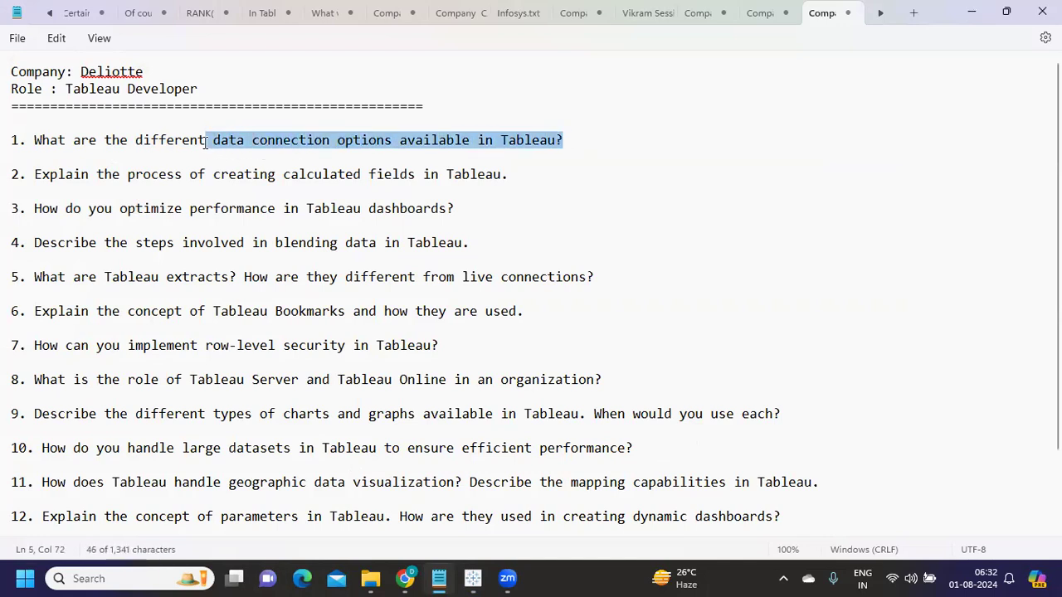
{"action": "left_click", "coordinate": [140, 175]}
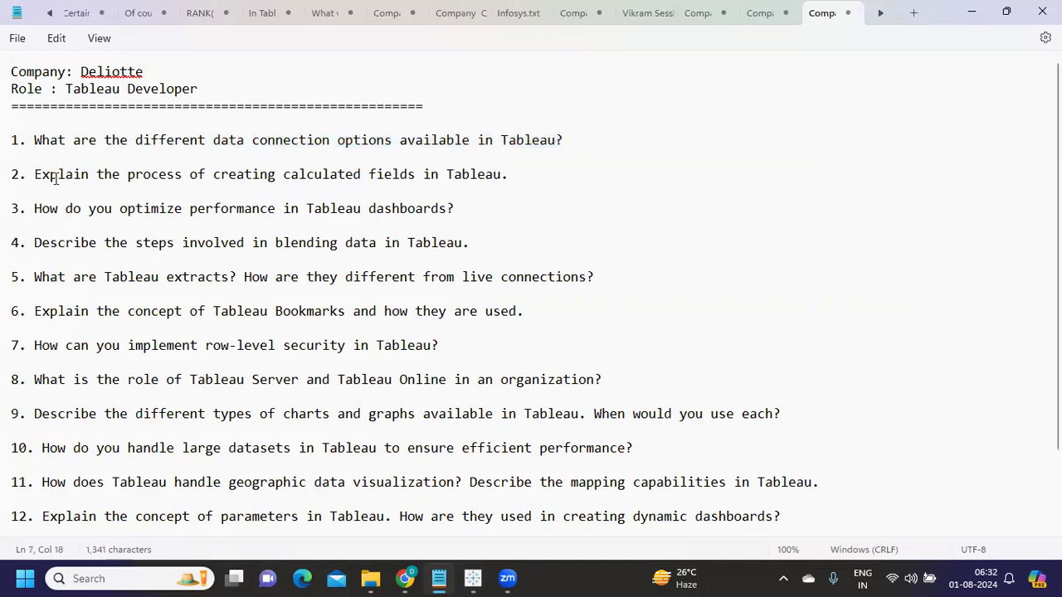
Step: Highlight question 2 about creating calculated fields, and single out the words "calculated fields"
{"action": "left_click_drag", "start_coordinate": [55, 178], "coordinate": [510, 177]}
{"action": "left_click", "coordinate": [557, 187]}
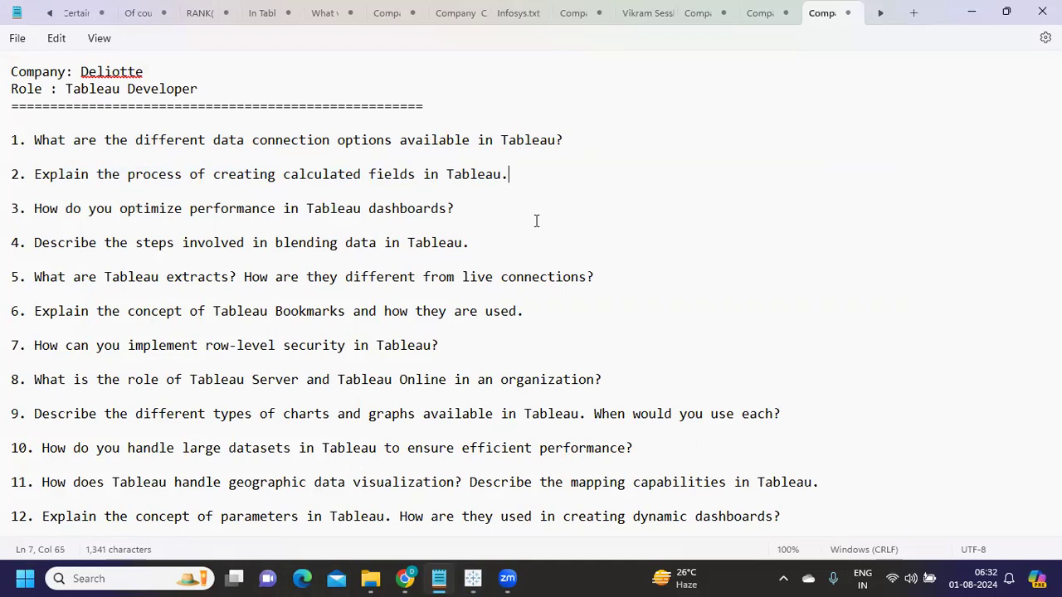
{"action": "double_click", "coordinate": [304, 175]}
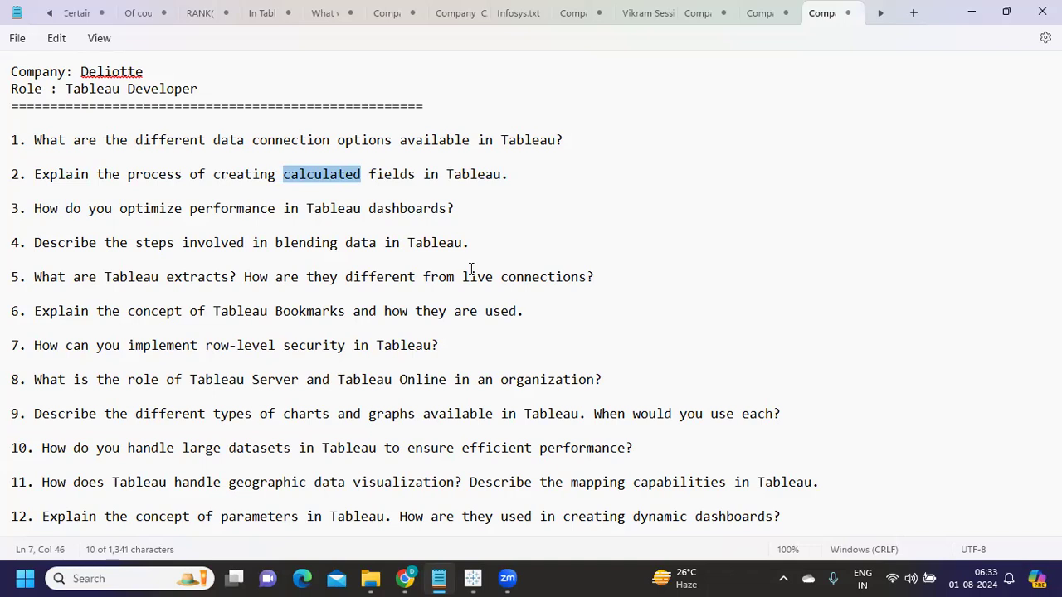
{"action": "left_click", "coordinate": [273, 178]}
{"action": "left_click", "coordinate": [283, 176]}
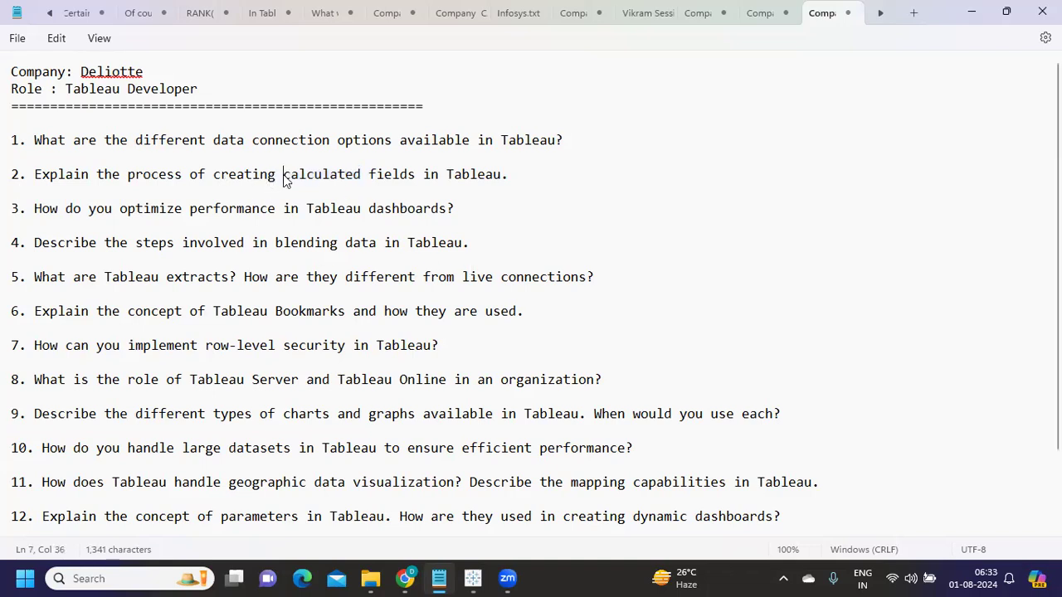
{"action": "left_click_drag", "start_coordinate": [283, 176], "coordinate": [416, 176]}
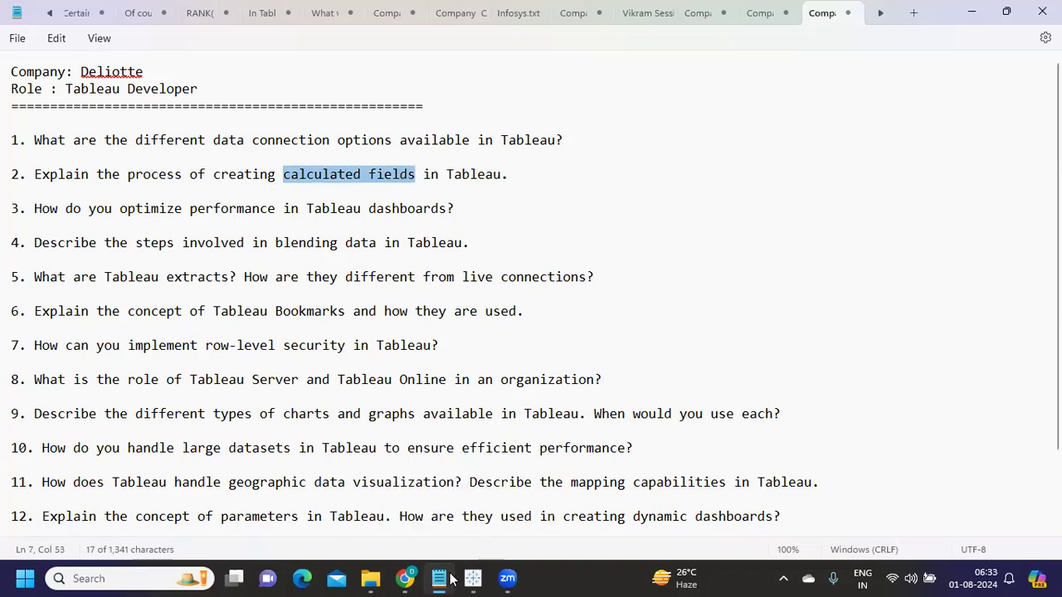
Step: Switch to the Tableau workbook Book1 and open Sheet 1
{"action": "mouse_move", "coordinate": [473, 578]}
{"action": "left_click", "coordinate": [479, 514]}
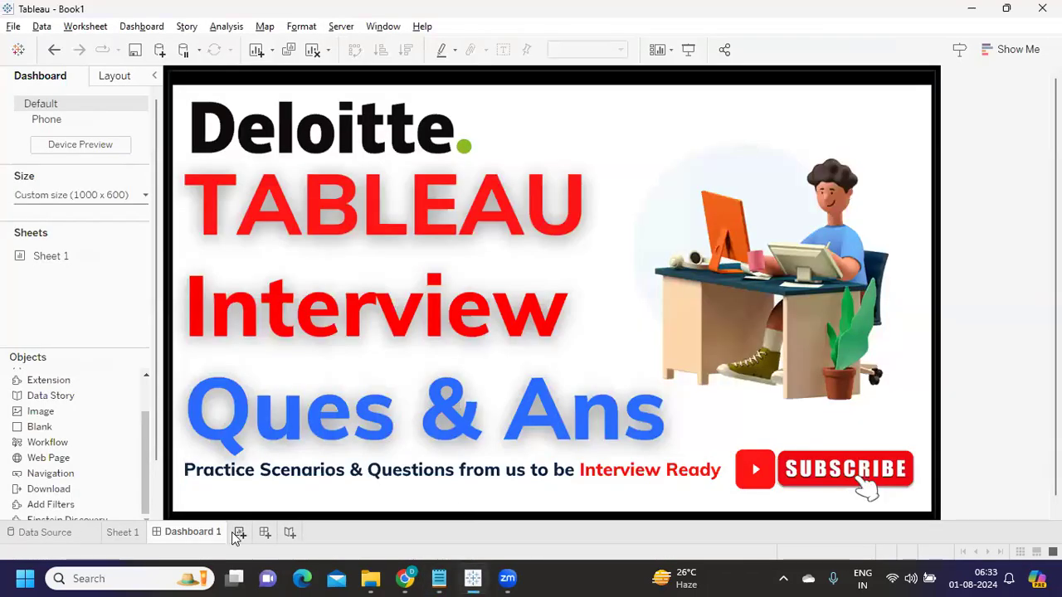
{"action": "left_click", "coordinate": [134, 532]}
{"action": "mouse_move", "coordinate": [222, 532]}
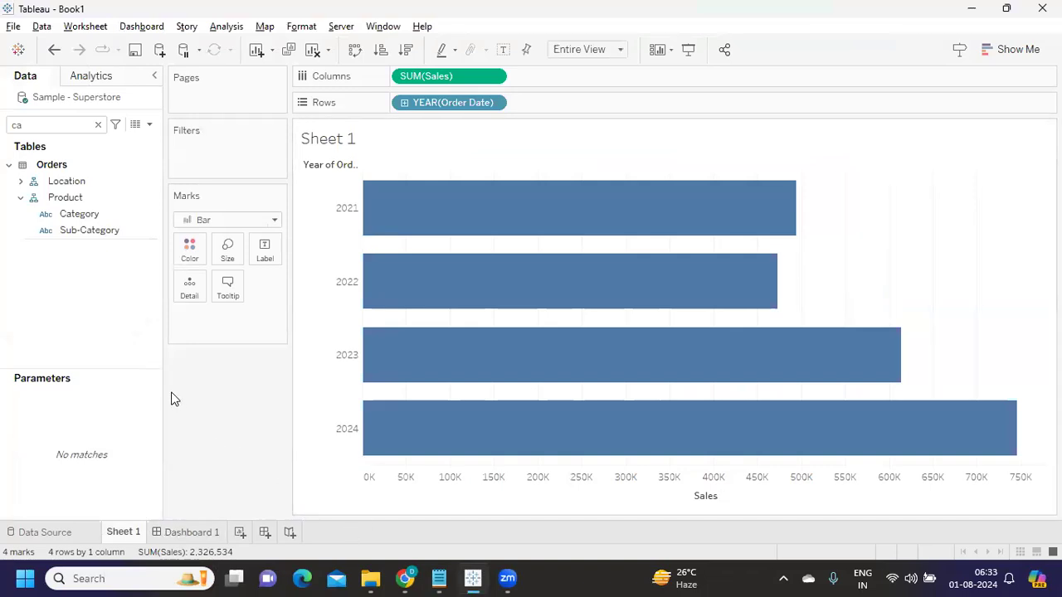
Step: Examine the places that offer calculated field creation: the data pane options, the Analysis commands and the Category field's options
{"action": "left_click", "coordinate": [150, 126]}
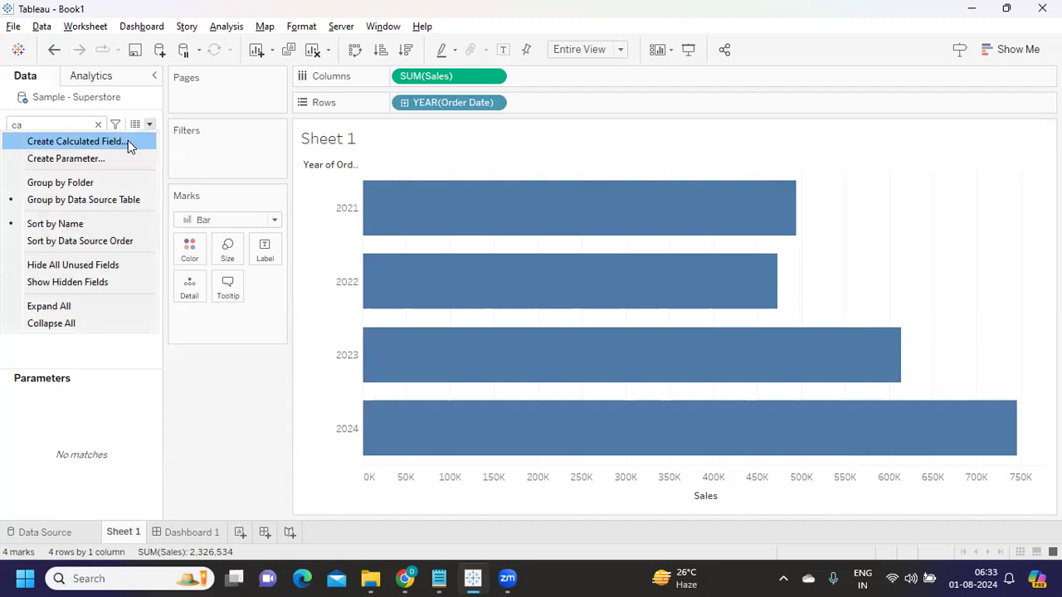
{"action": "left_click", "coordinate": [233, 28]}
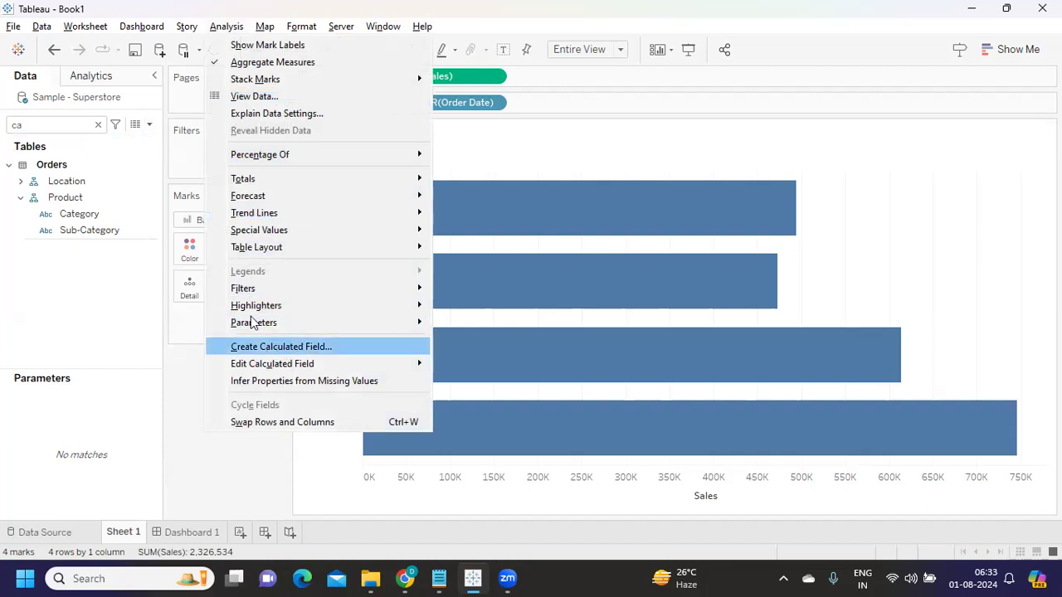
{"action": "left_click", "coordinate": [104, 215]}
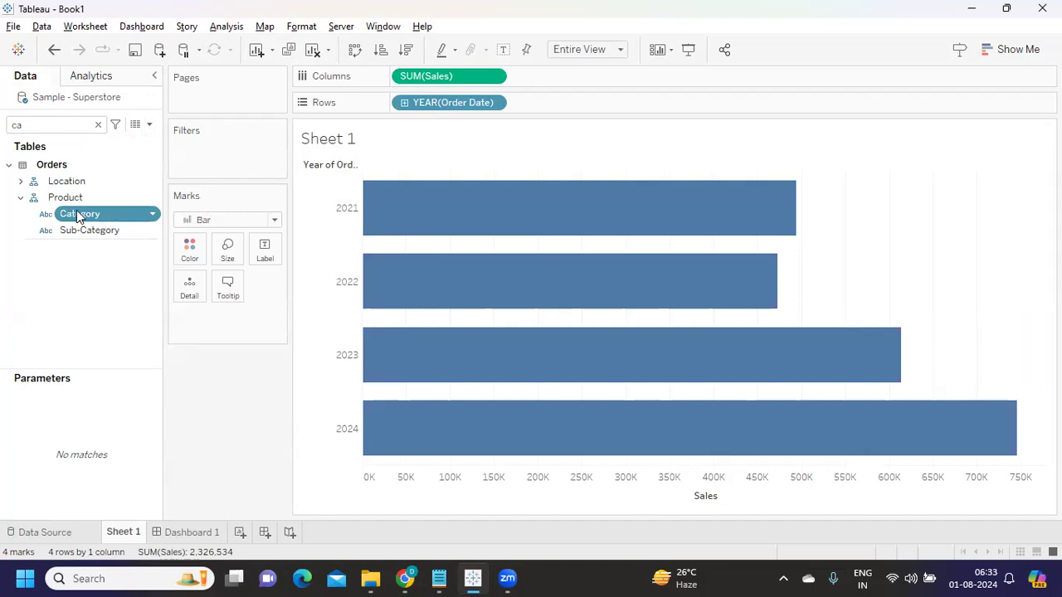
{"action": "left_click", "coordinate": [153, 215]}
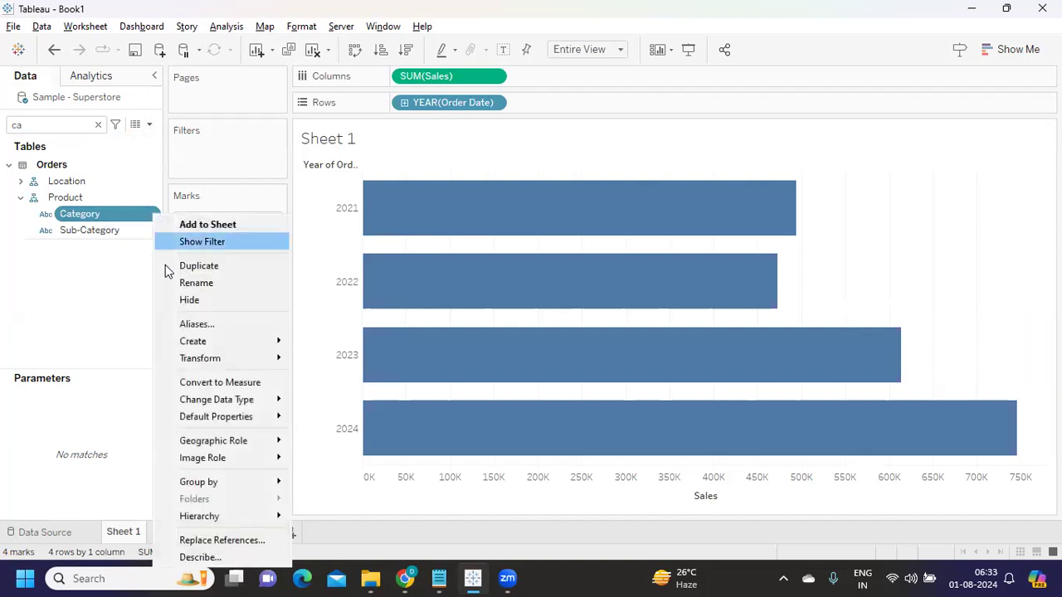
{"action": "mouse_move", "coordinate": [186, 345]}
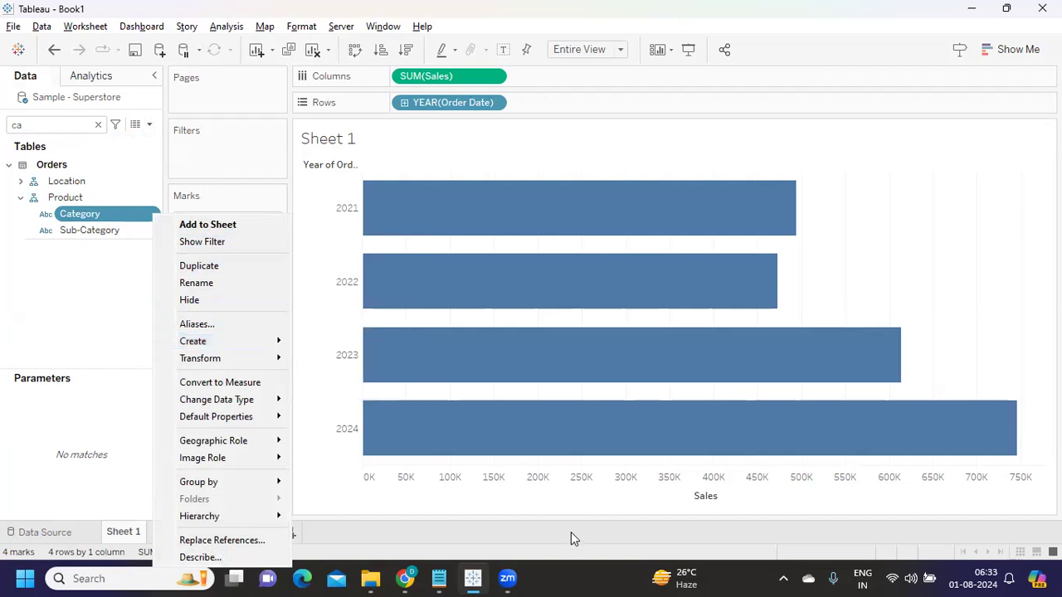
{"action": "key", "text": "Escape"}
Step: Switch back to the Notepad question list and highlight question 3 about optimizing performance in Tableau dashboards
{"action": "key", "text": "alt+Tab"}
{"action": "left_click", "coordinate": [273, 211]}
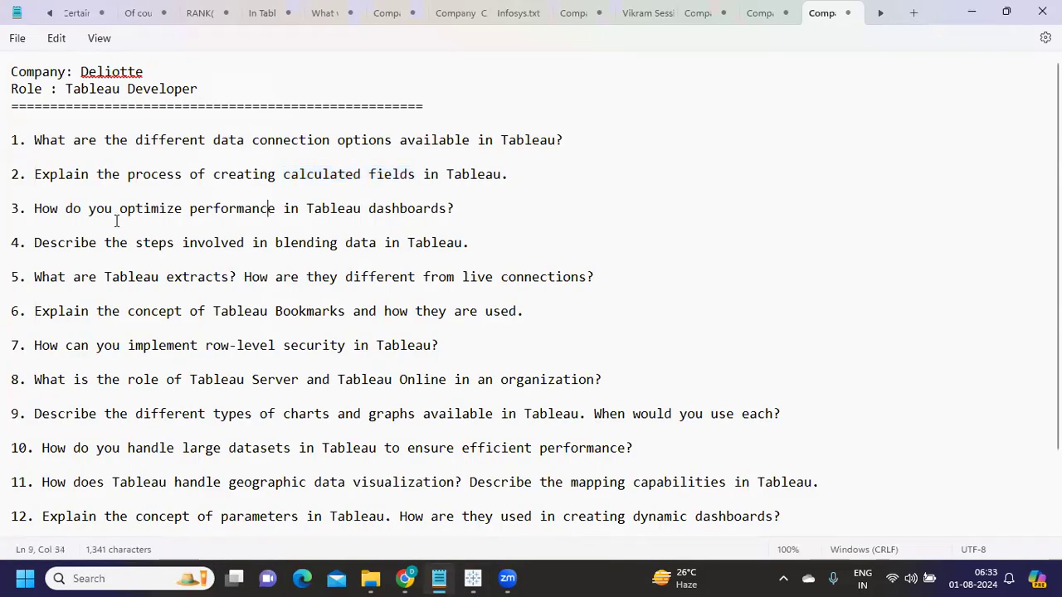
{"action": "left_click_drag", "start_coordinate": [73, 209], "coordinate": [482, 213]}
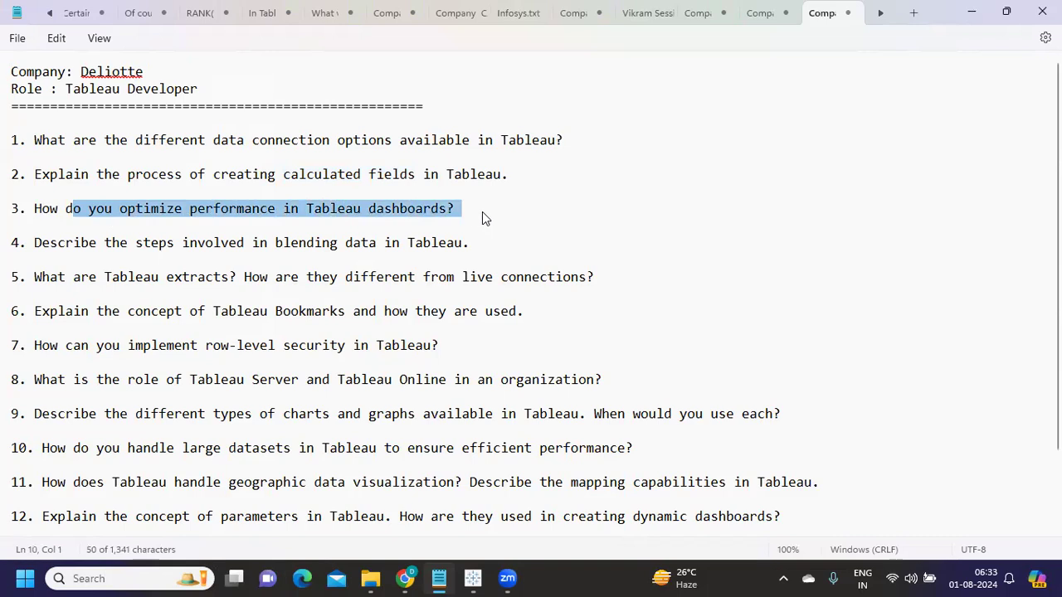
{"action": "left_click", "coordinate": [482, 211]}
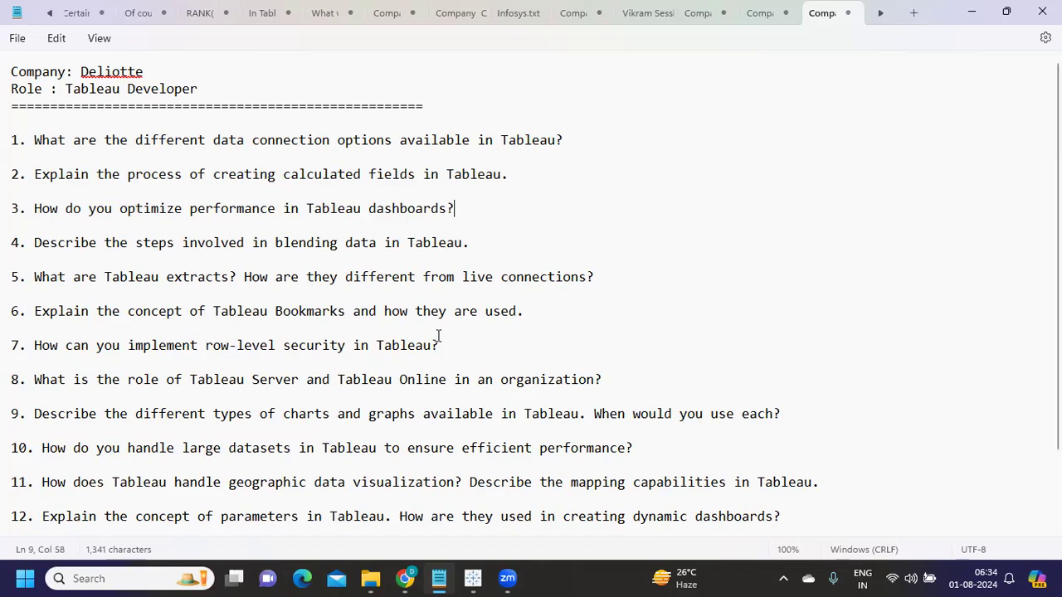
Step: Switch to Chrome, show the Optimize Workbook Performance help page and point out its web address
{"action": "key", "text": "alt+Tab"}
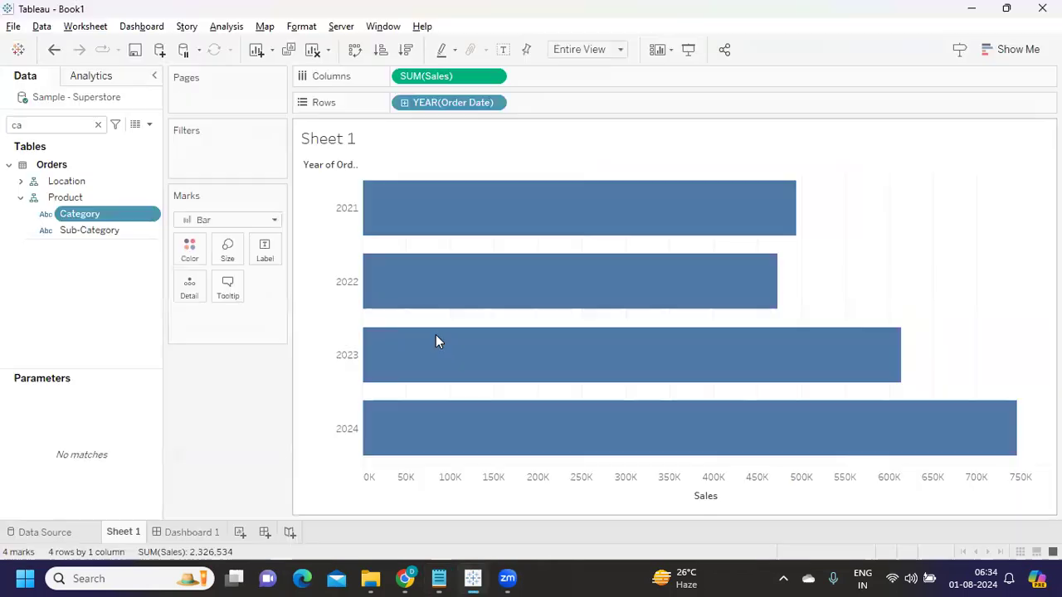
{"action": "mouse_move", "coordinate": [405, 578]}
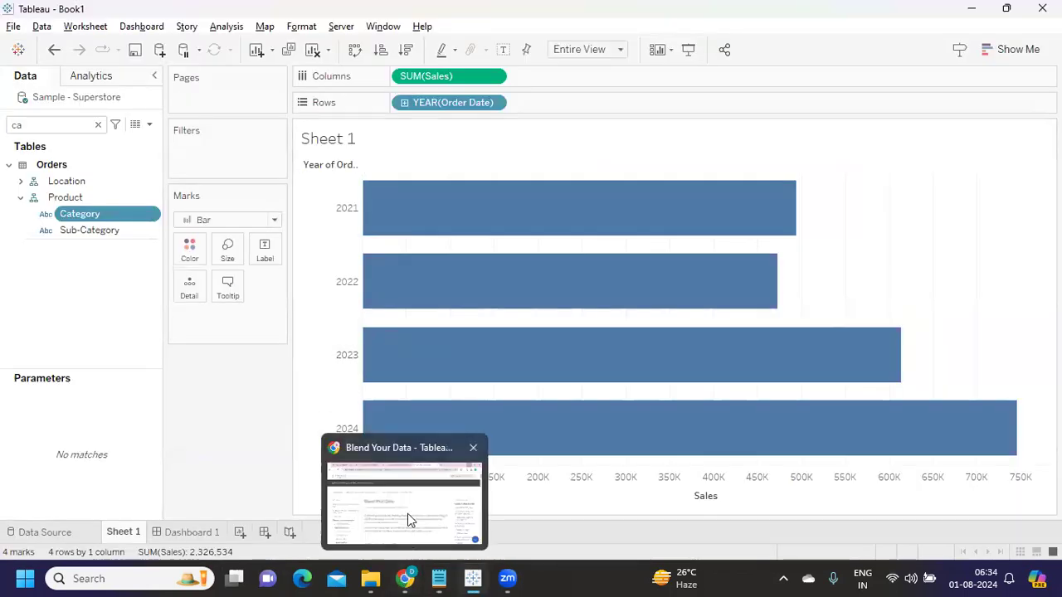
{"action": "left_click", "coordinate": [408, 514]}
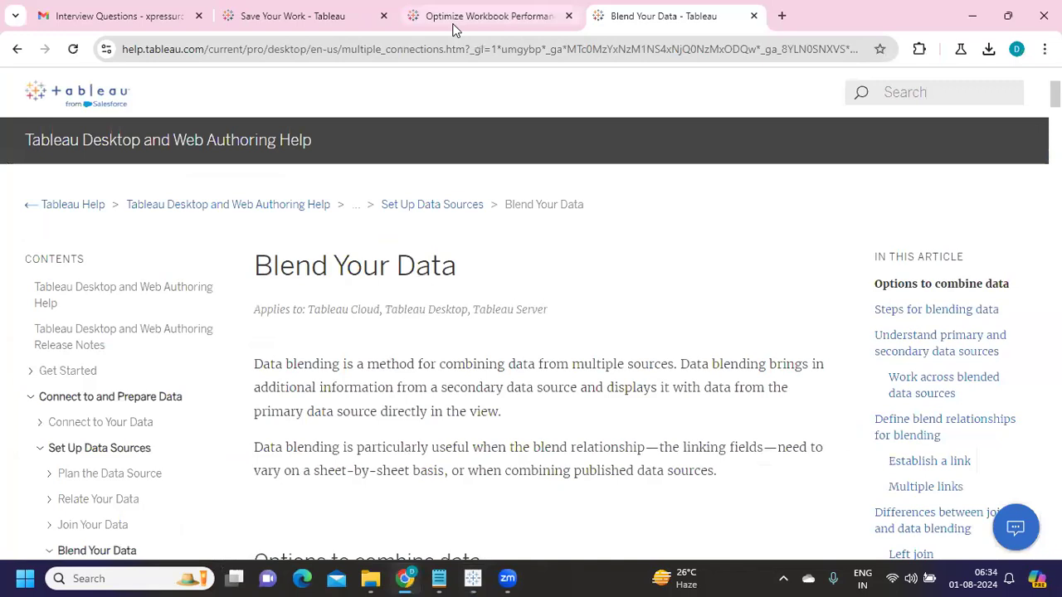
{"action": "left_click", "coordinate": [448, 16]}
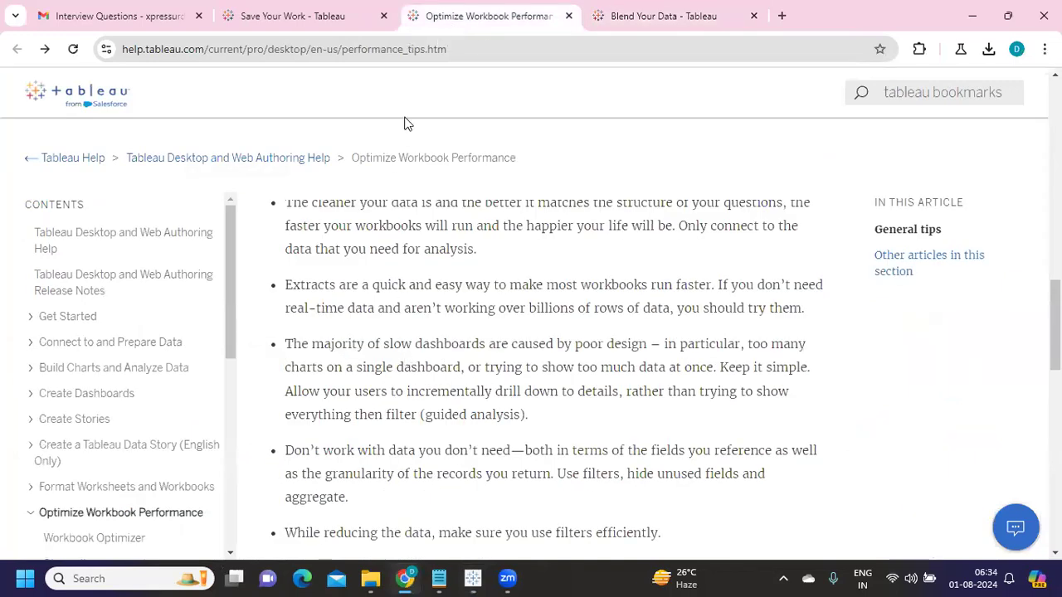
{"action": "left_click", "coordinate": [484, 48]}
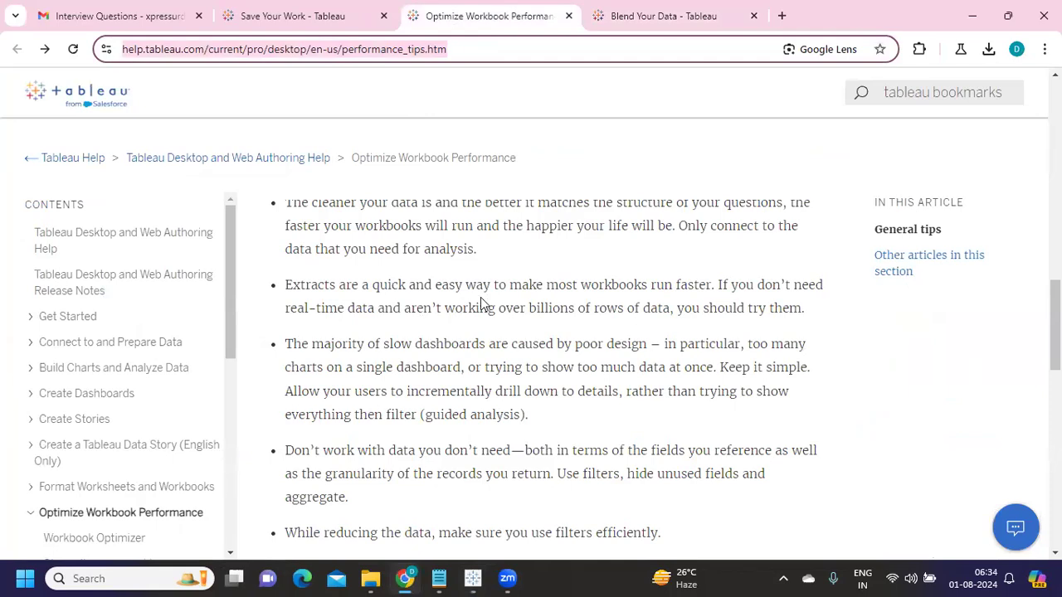
{"action": "left_click", "coordinate": [475, 50]}
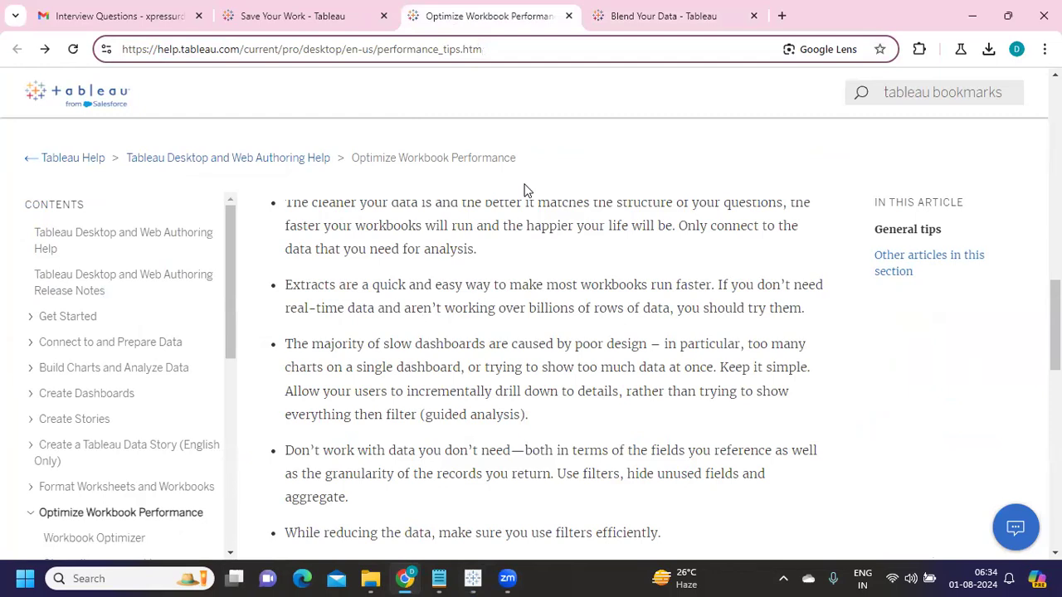
Step: Review the general tips and highlight the one about cleaner data and connecting only to data needed for analysis
{"action": "scroll", "coordinate": [525, 190], "scroll_direction": "up", "scroll_amount": 3}
{"action": "scroll", "coordinate": [524, 190], "scroll_direction": "down", "scroll_amount": 2}
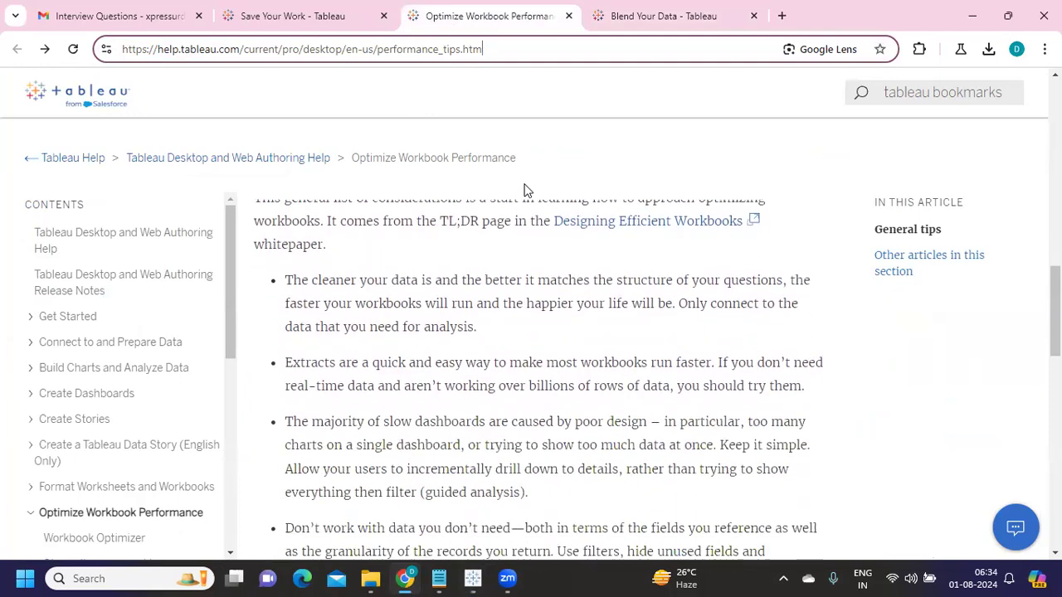
{"action": "scroll", "coordinate": [403, 265], "scroll_direction": "up", "scroll_amount": 1}
{"action": "scroll", "coordinate": [398, 267], "scroll_direction": "down", "scroll_amount": 2}
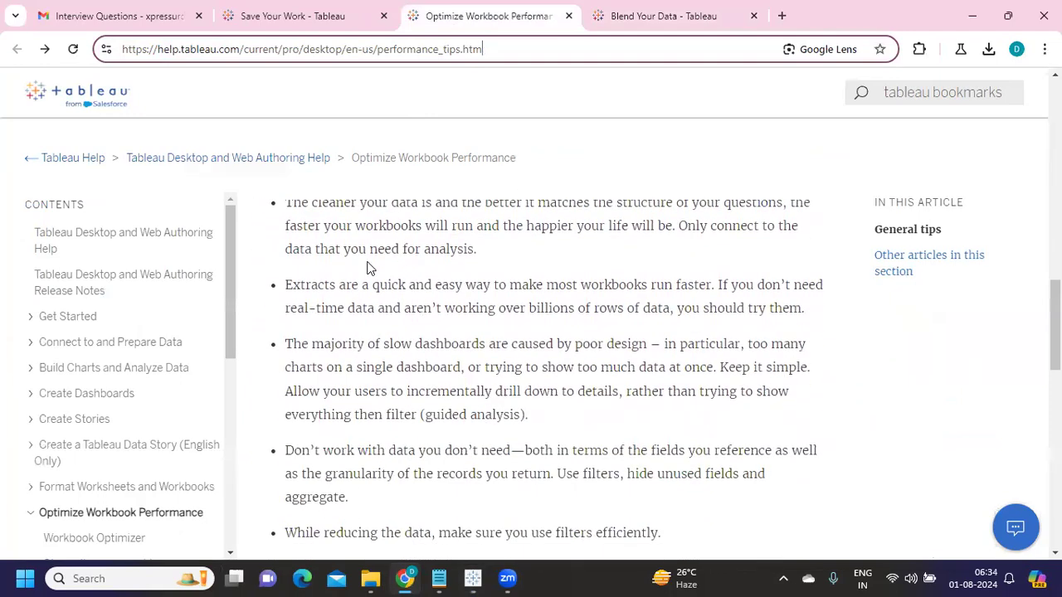
{"action": "scroll", "coordinate": [402, 278], "scroll_direction": "up", "scroll_amount": 1}
{"action": "scroll", "coordinate": [402, 278], "scroll_direction": "up", "scroll_amount": 1}
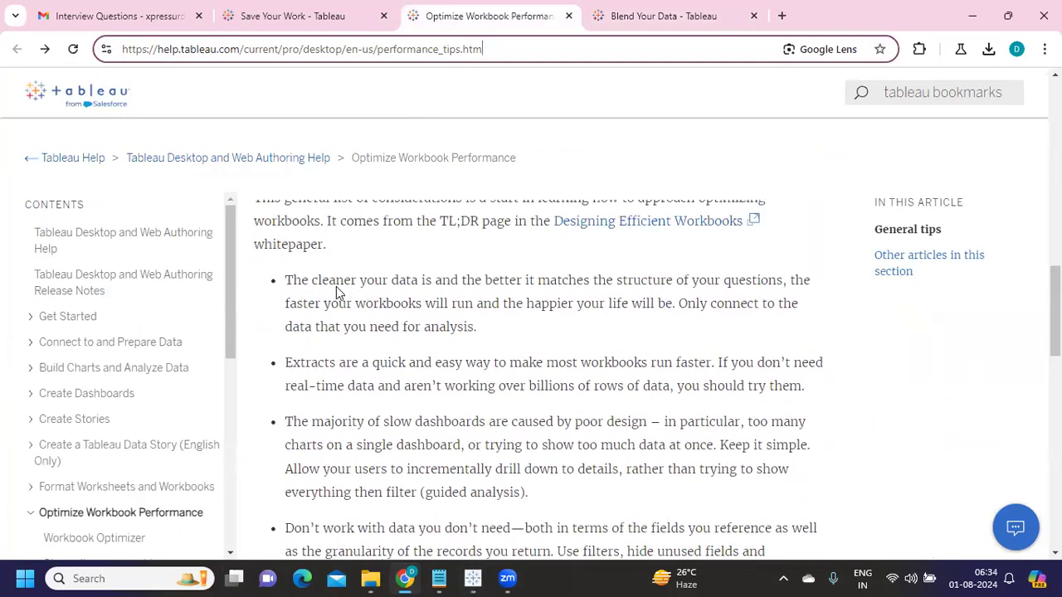
{"action": "left_click_drag", "start_coordinate": [309, 280], "coordinate": [769, 326]}
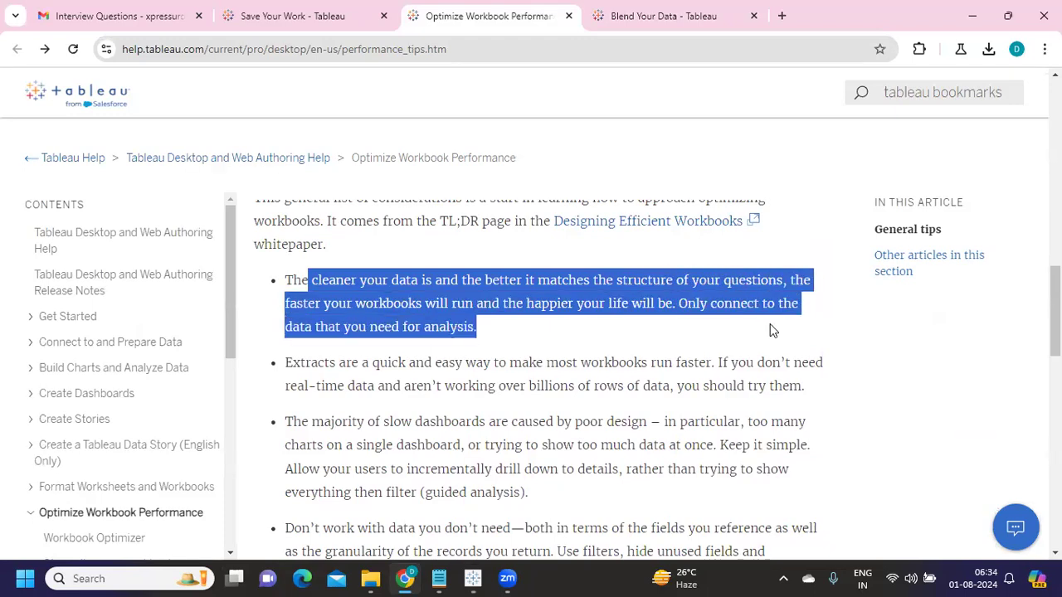
{"action": "left_click", "coordinate": [548, 330]}
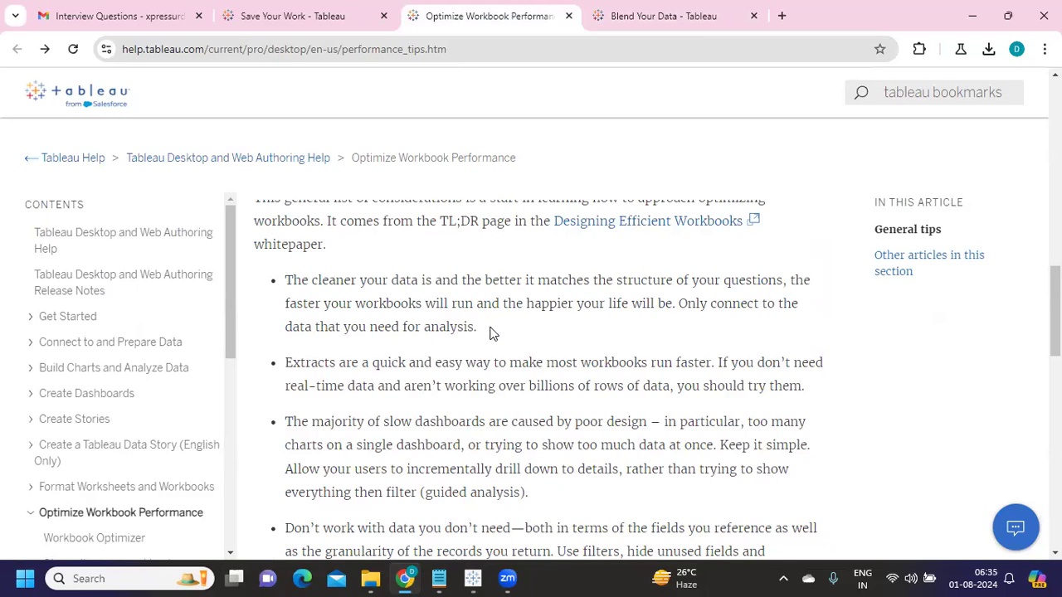
{"action": "left_click_drag", "start_coordinate": [490, 332], "coordinate": [258, 294]}
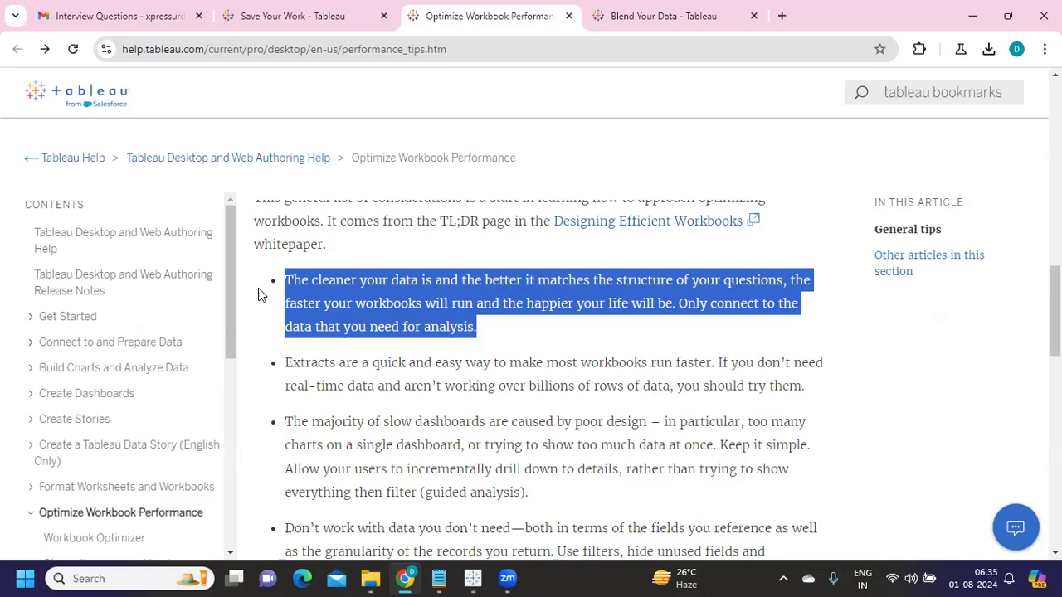
Step: Highlight parts of the tips about using extracts and about slow dashboards caused by poor design while reading them
{"action": "scroll", "coordinate": [258, 294], "scroll_direction": "down", "scroll_amount": 1}
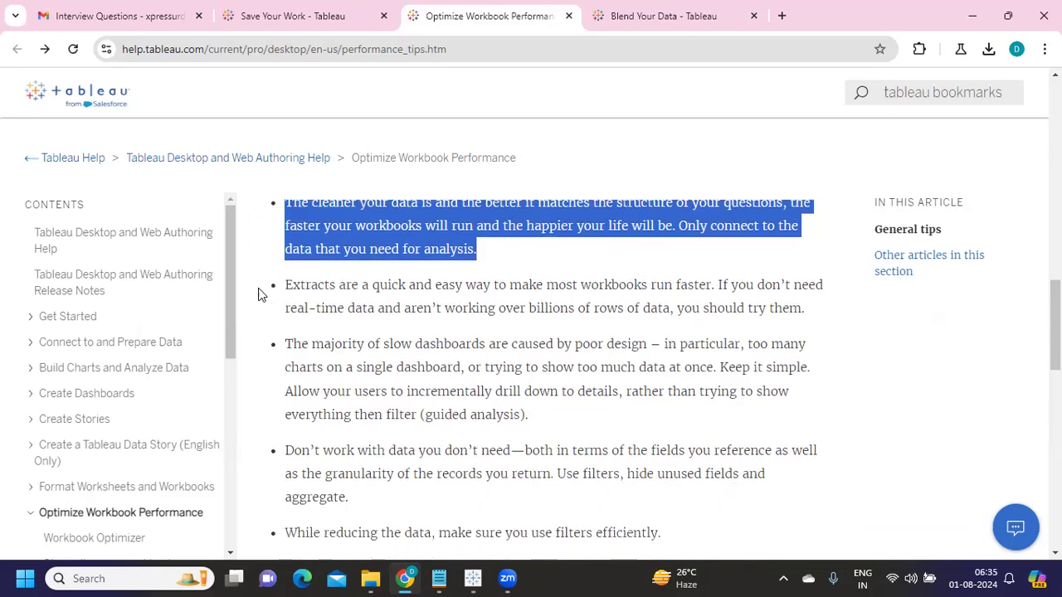
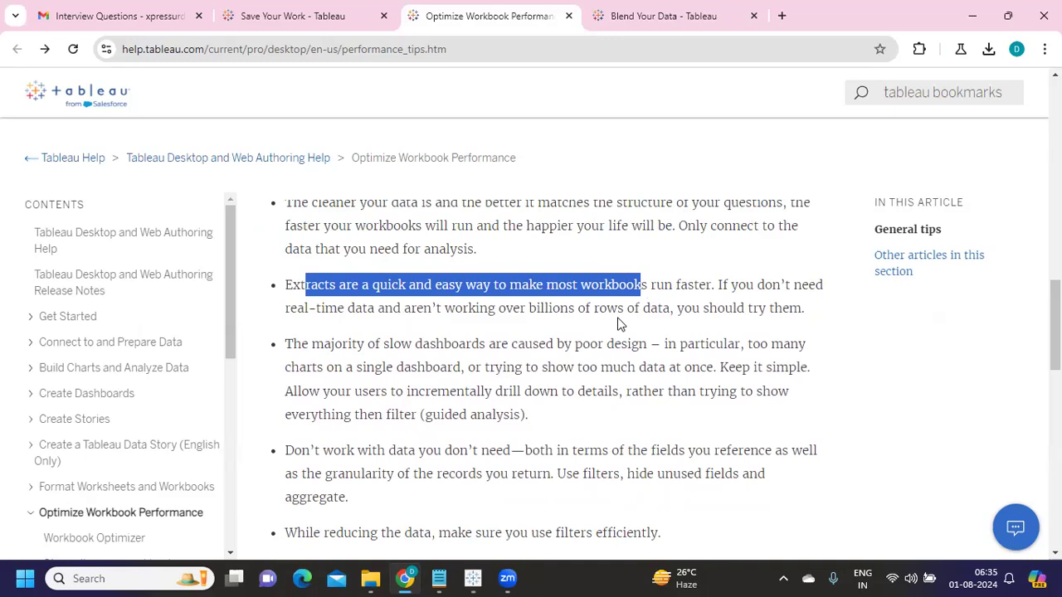
{"action": "left_click_drag", "start_coordinate": [618, 308], "coordinate": [725, 309]}
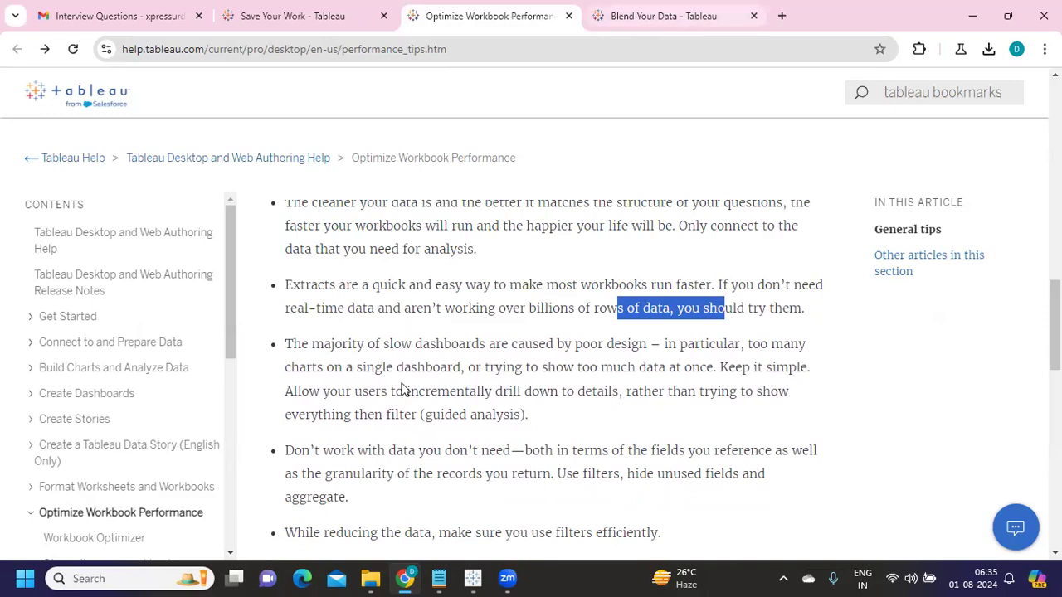
{"action": "left_click", "coordinate": [318, 363]}
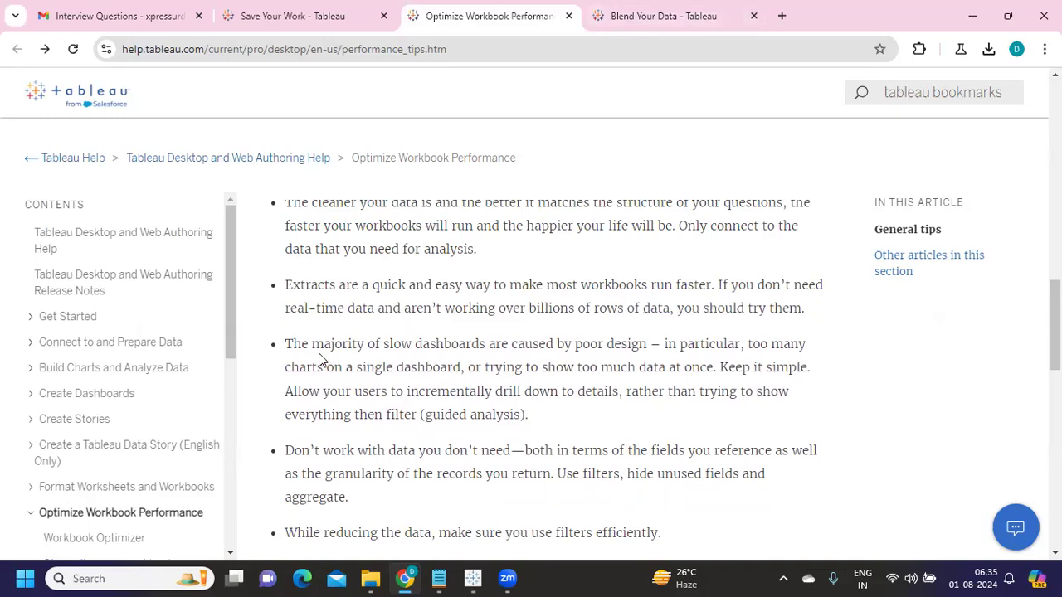
{"action": "left_click_drag", "start_coordinate": [318, 345], "coordinate": [524, 345]}
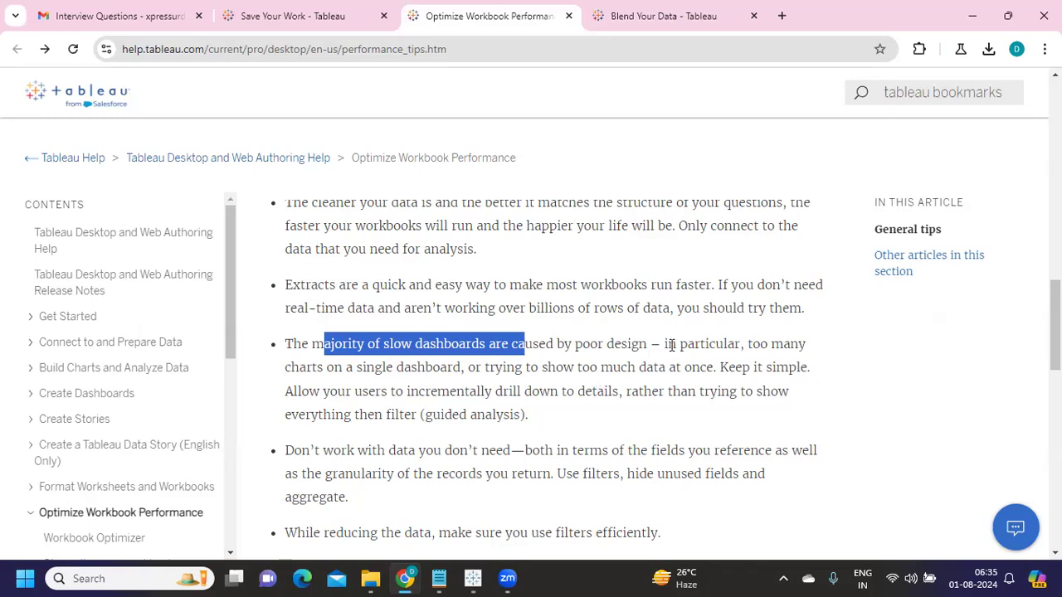
{"action": "left_click_drag", "start_coordinate": [681, 344], "coordinate": [792, 365]}
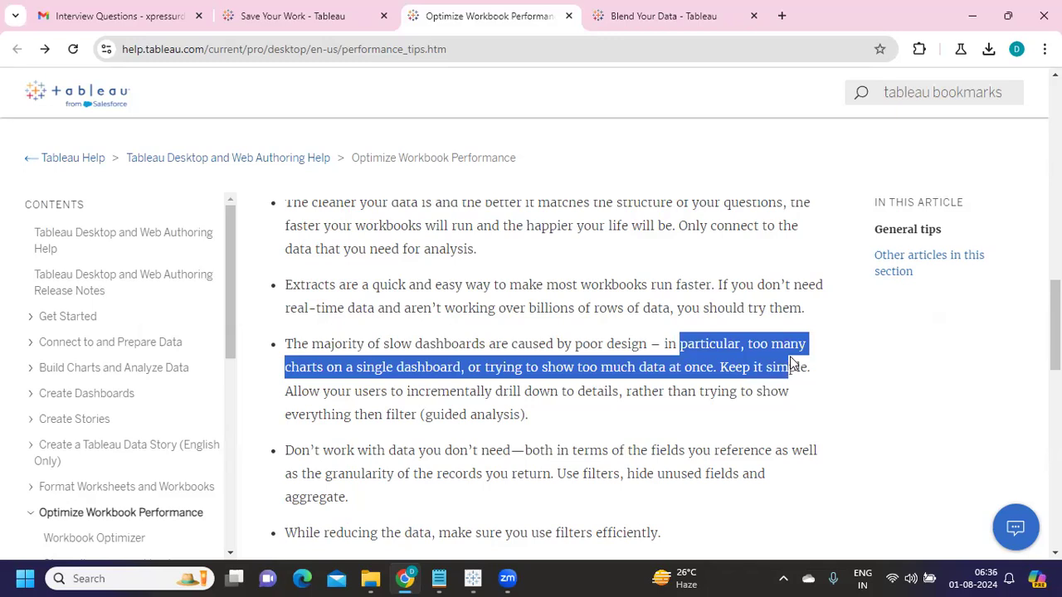
Step: Highlight the "Keep it simple" advice in the tip about slow dashboards caused by poor design
{"action": "left_click", "coordinate": [521, 369]}
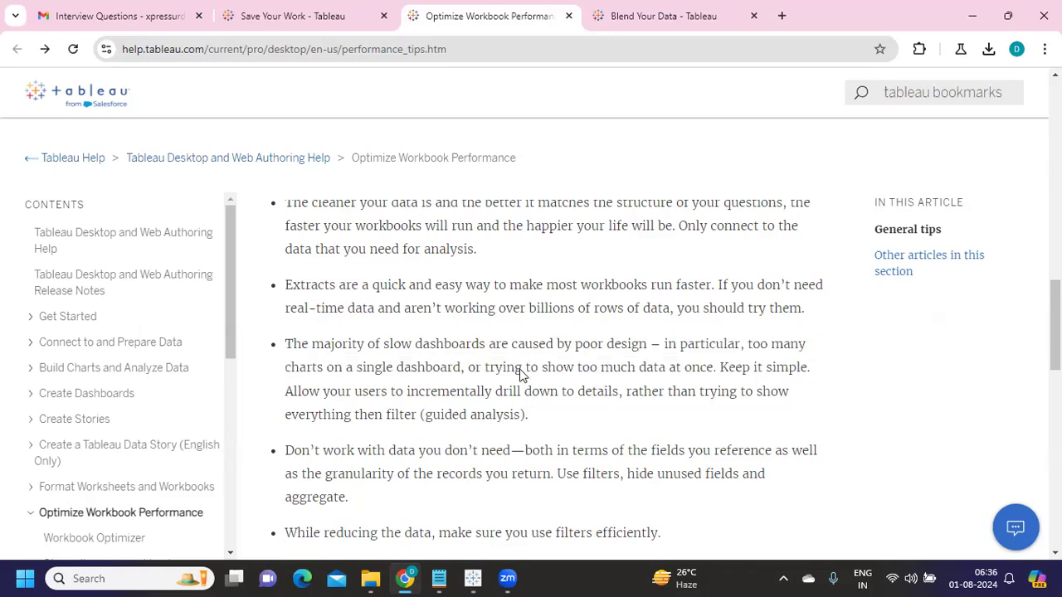
{"action": "left_click_drag", "start_coordinate": [509, 365], "coordinate": [808, 368]}
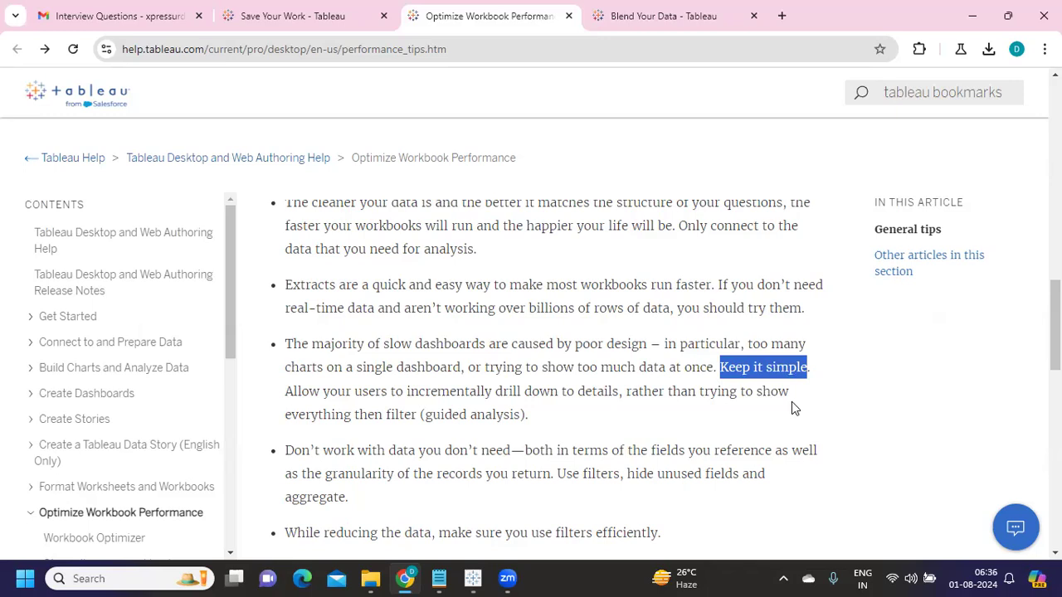
{"action": "left_click", "coordinate": [752, 365]}
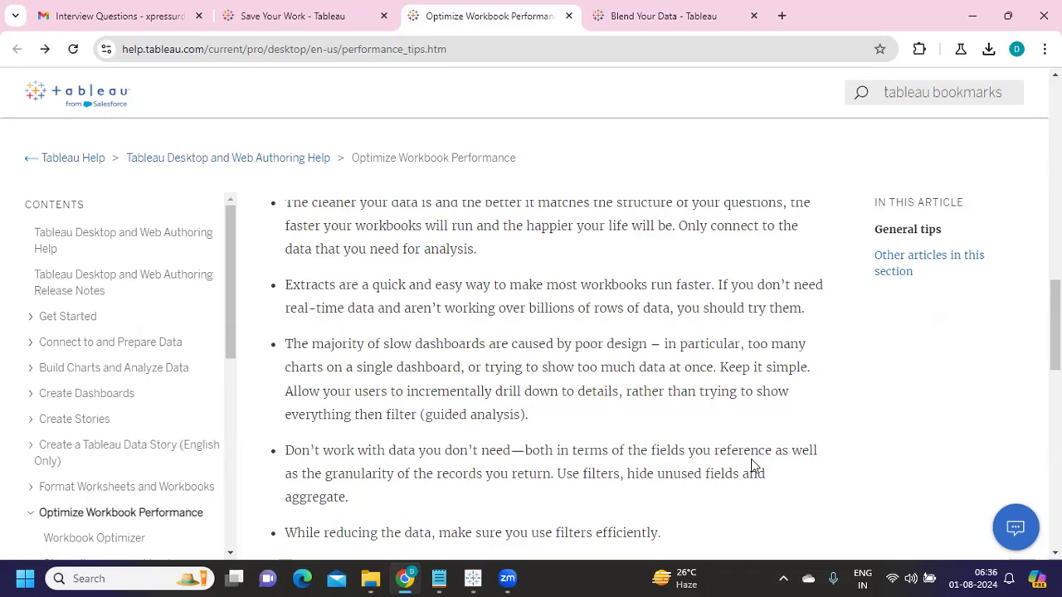
{"action": "left_click_drag", "start_coordinate": [719, 367], "coordinate": [808, 367]}
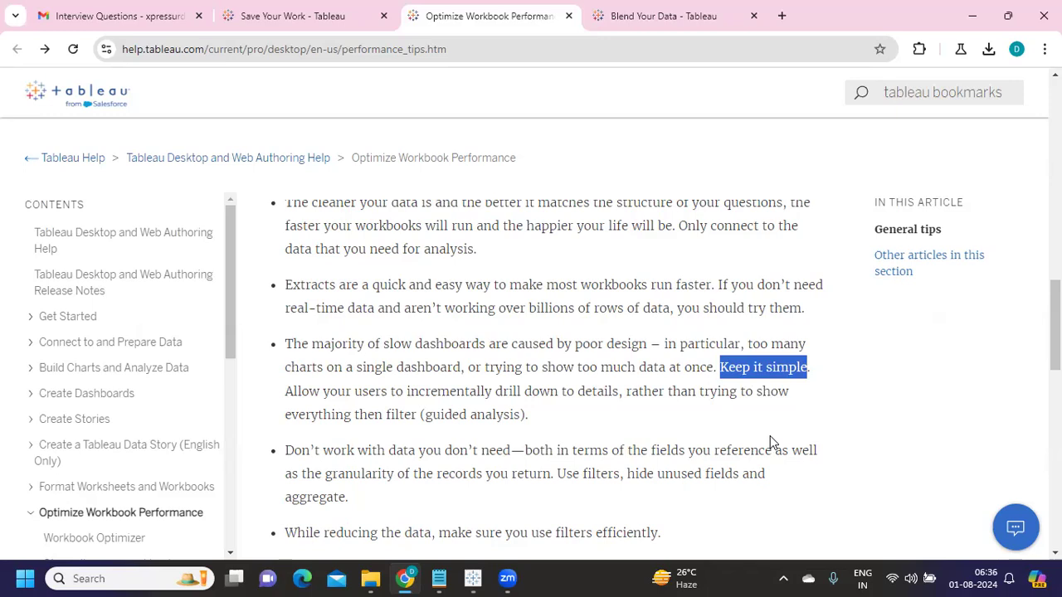
Step: Highlight the tip "Don't work with data you don't need" while reading it
{"action": "scroll", "coordinate": [768, 437], "scroll_direction": "down", "scroll_amount": 1}
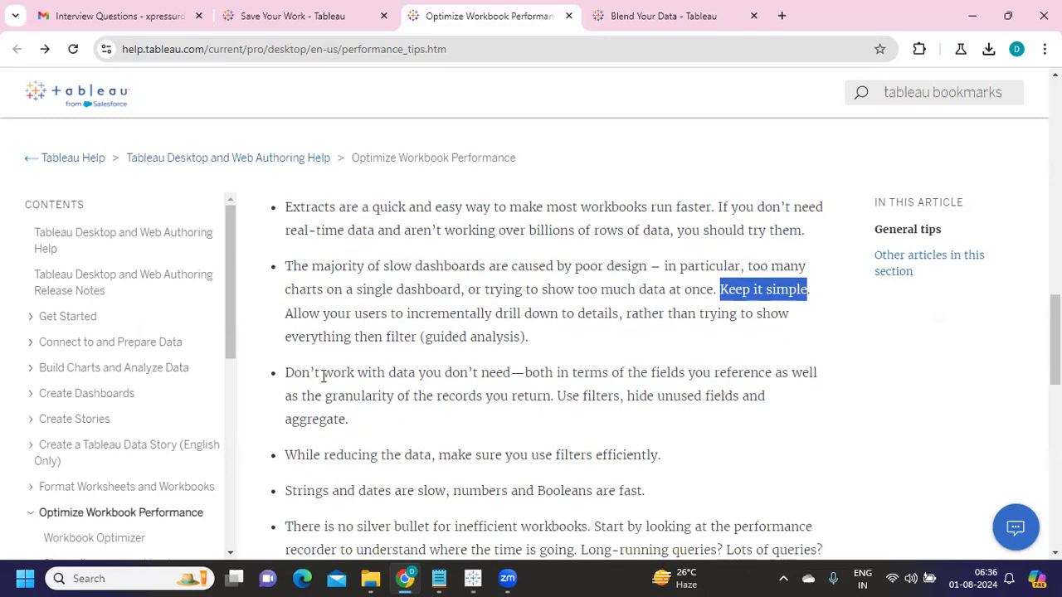
{"action": "left_click_drag", "start_coordinate": [315, 373], "coordinate": [511, 375]}
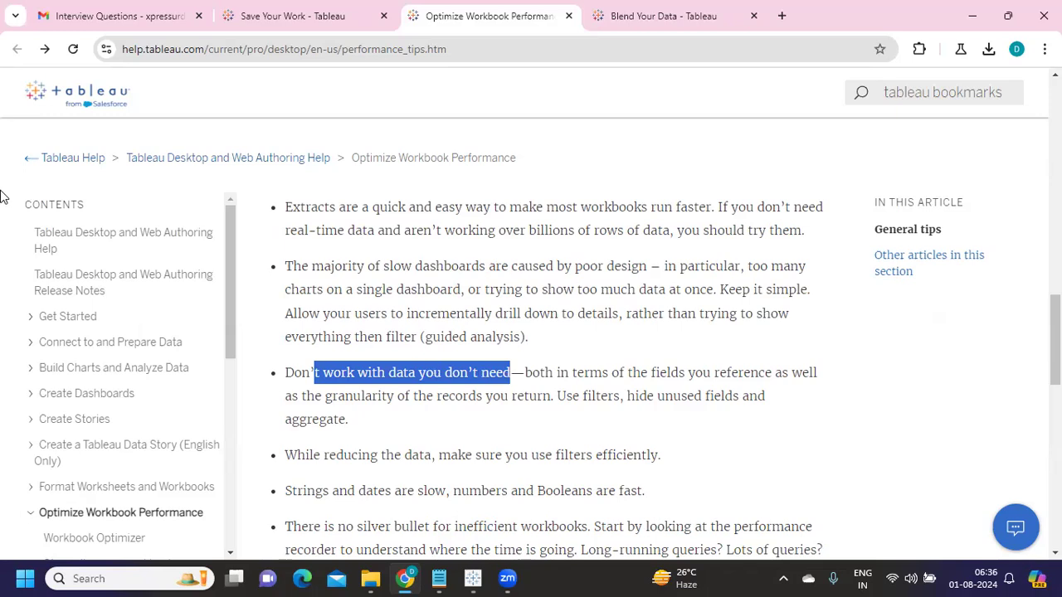
{"action": "left_click", "coordinate": [571, 367]}
Step: Highlight the tips about using filters efficiently and about the speed of strings, dates, numbers and Booleans
{"action": "scroll", "coordinate": [560, 440], "scroll_direction": "down", "scroll_amount": 2}
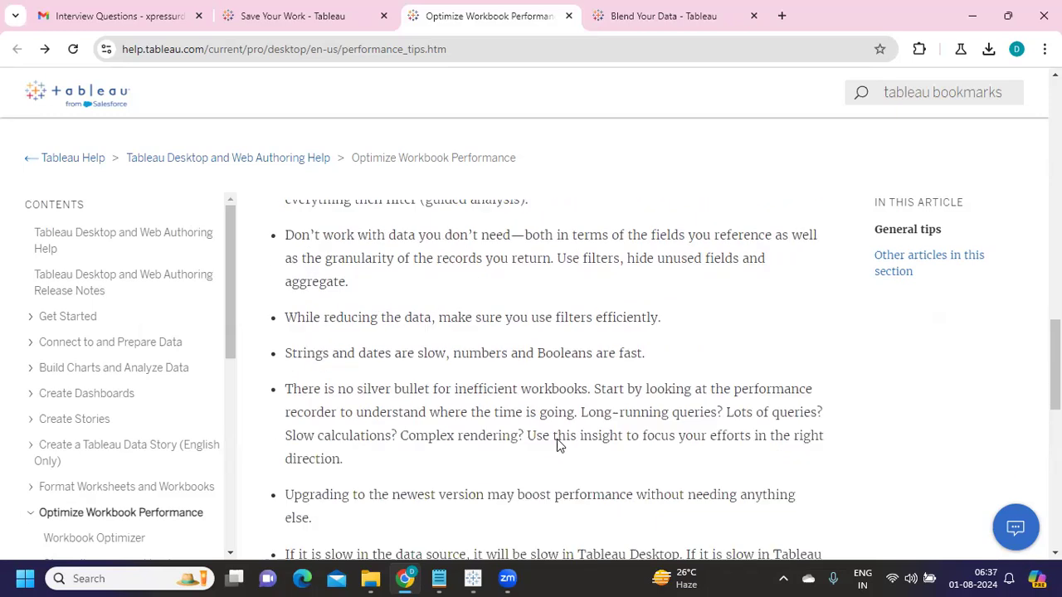
{"action": "left_click_drag", "start_coordinate": [380, 299], "coordinate": [652, 300]}
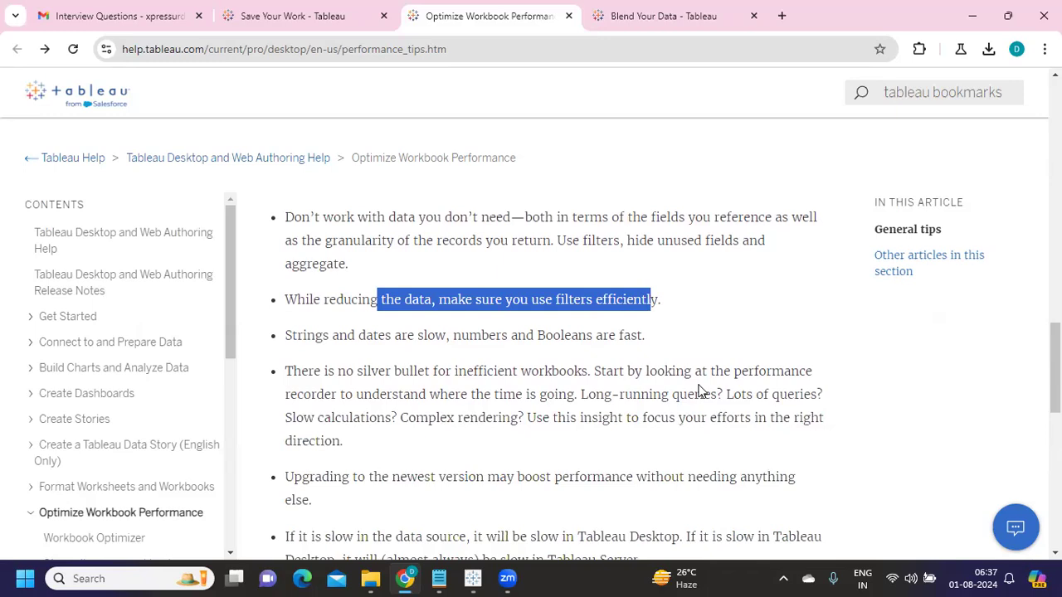
{"action": "left_click", "coordinate": [635, 372]}
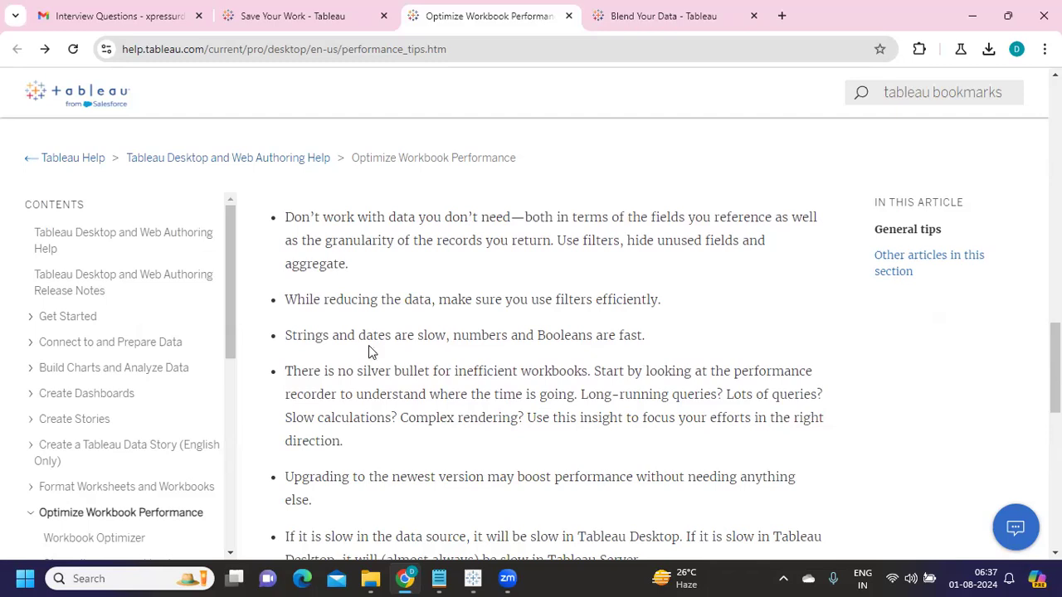
{"action": "left_click_drag", "start_coordinate": [356, 334], "coordinate": [646, 340]}
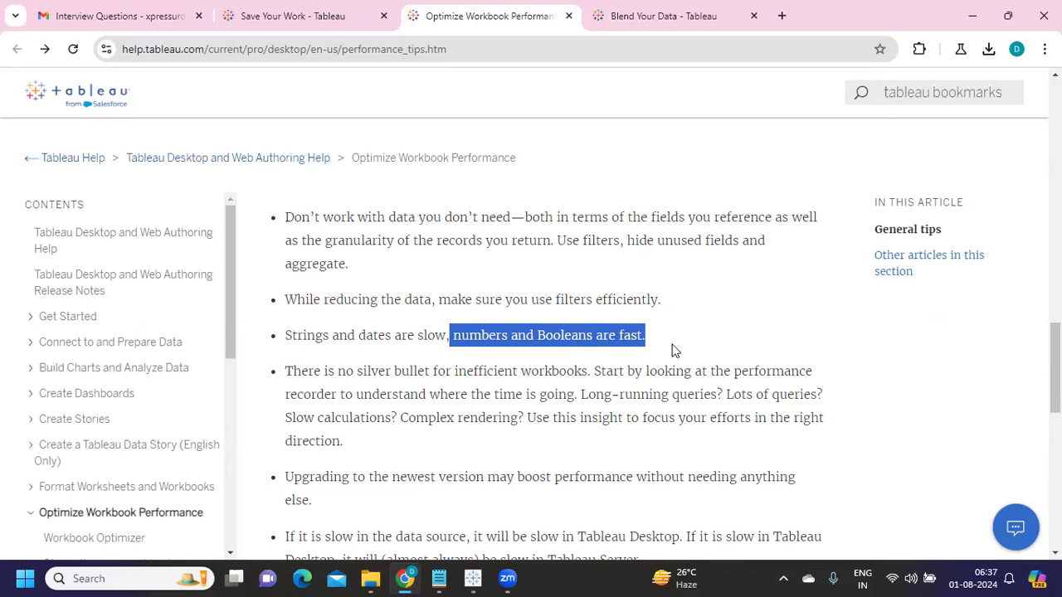
{"action": "left_click_drag", "start_coordinate": [668, 348], "coordinate": [313, 336]}
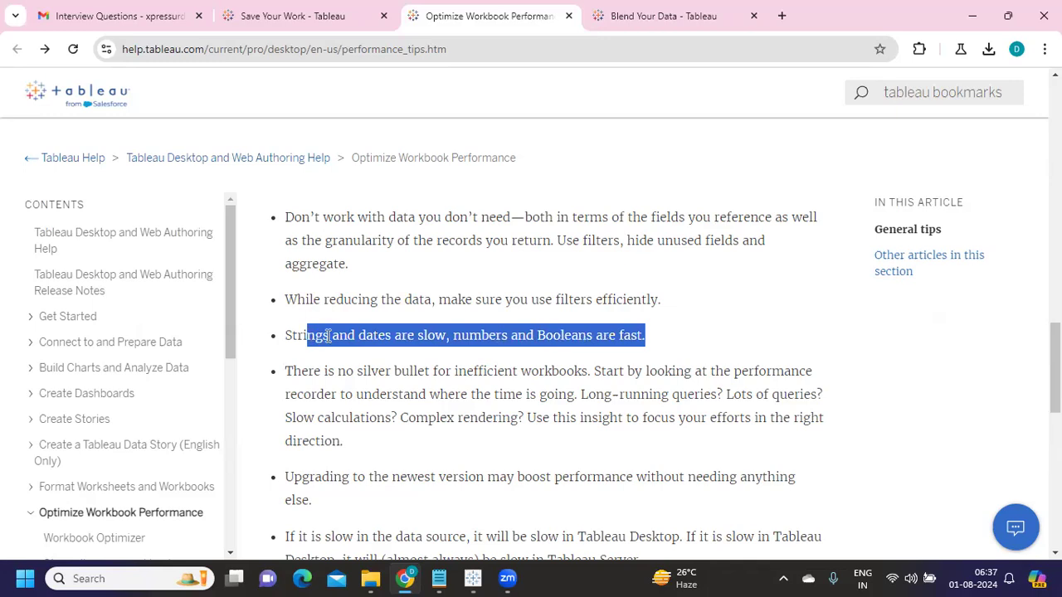
Step: Review the remaining performance tips and highlight Workbook Optimizer among the other articles in this section
{"action": "scroll", "coordinate": [328, 336], "scroll_direction": "down", "scroll_amount": 3}
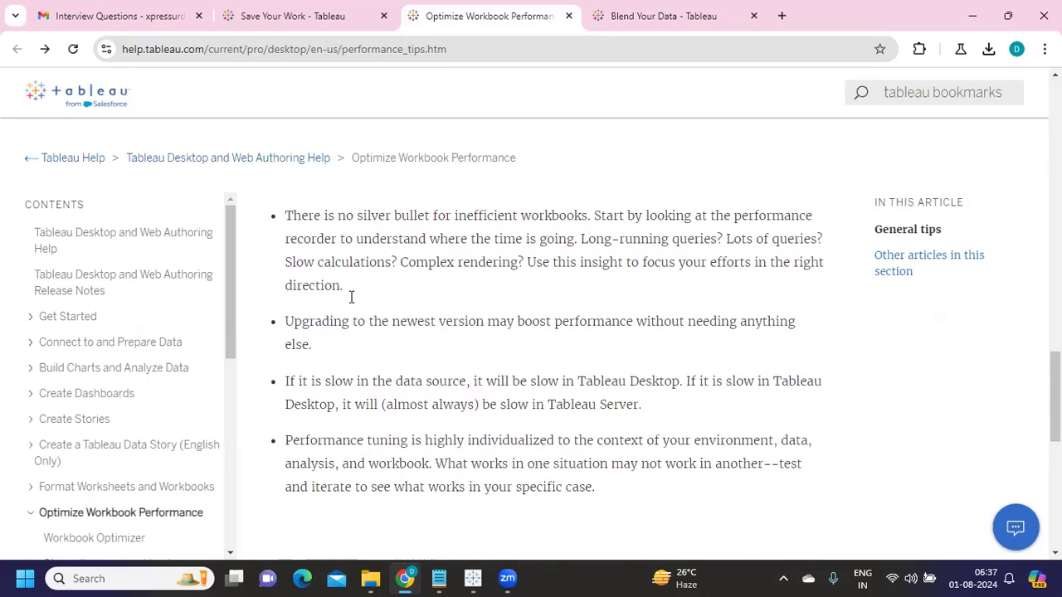
{"action": "scroll", "coordinate": [535, 426], "scroll_direction": "down", "scroll_amount": 2}
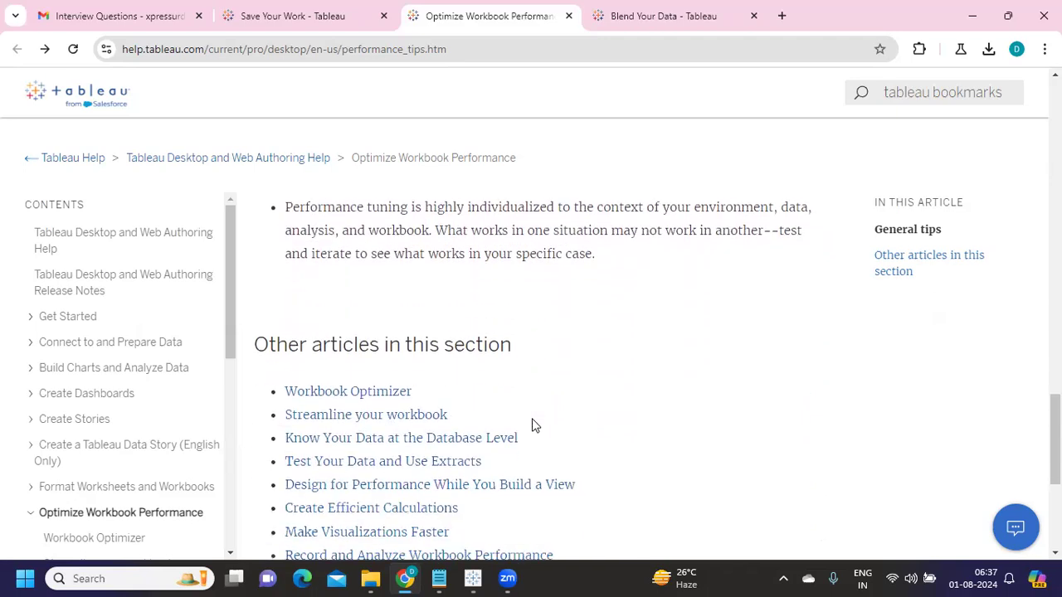
{"action": "scroll", "coordinate": [570, 375], "scroll_direction": "up", "scroll_amount": 1}
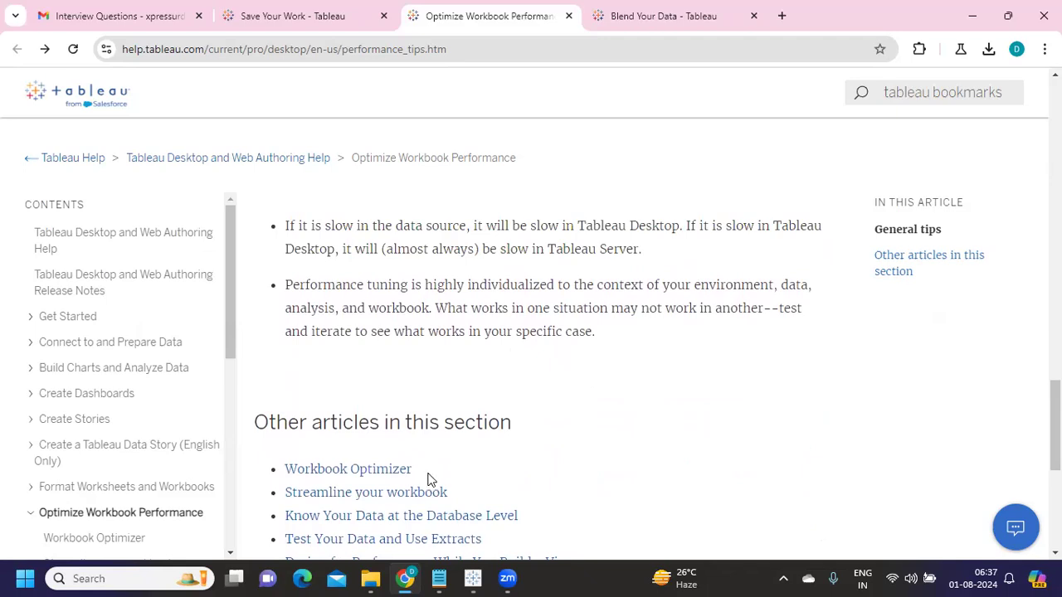
{"action": "left_click_drag", "start_coordinate": [422, 472], "coordinate": [305, 462]}
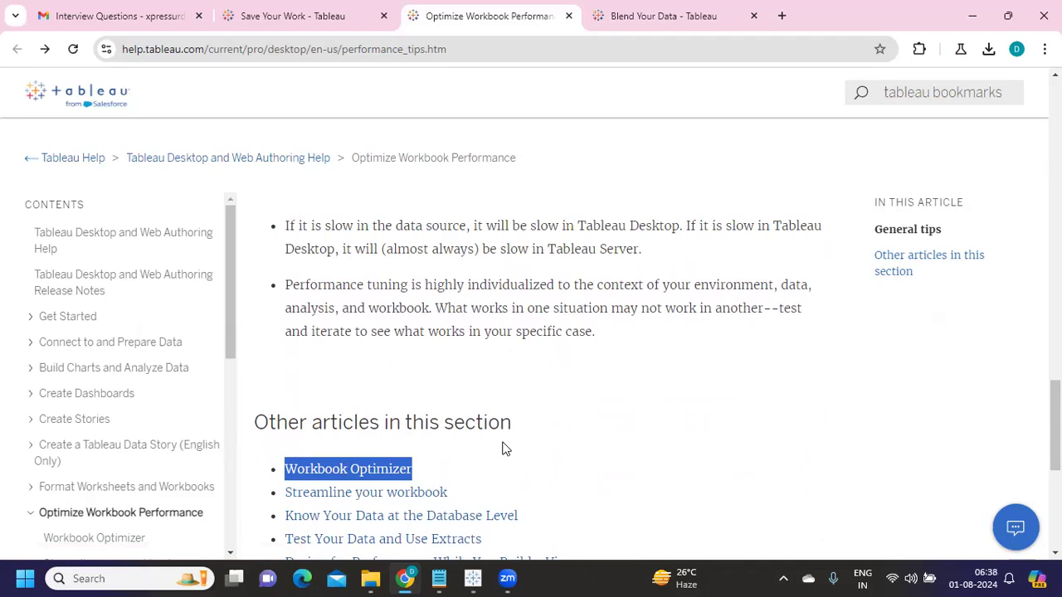
Step: Copy the performance tips page's web address and paste it on a new line under question 3 in the Notepad list
{"action": "scroll", "coordinate": [502, 449], "scroll_direction": "up", "scroll_amount": 4}
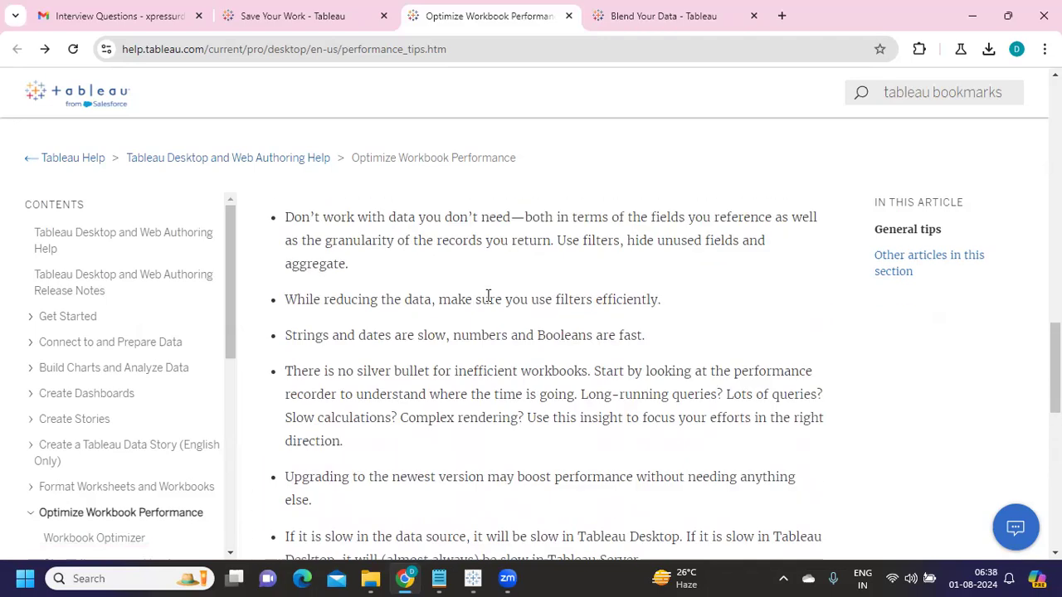
{"action": "double_click", "coordinate": [490, 49]}
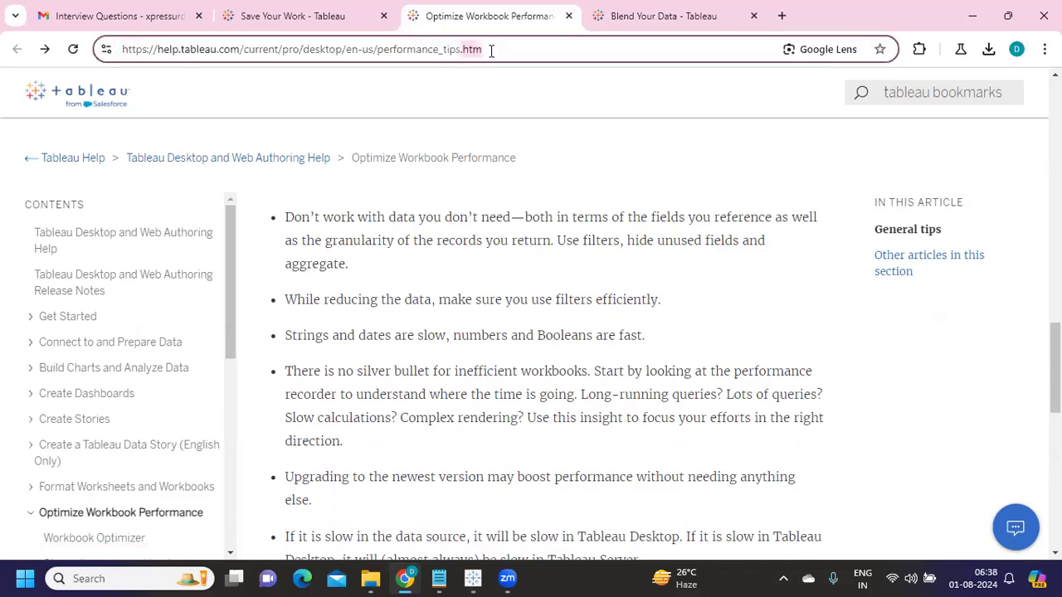
{"action": "triple_click", "coordinate": [490, 49]}
{"action": "key", "text": "ctrl+c"}
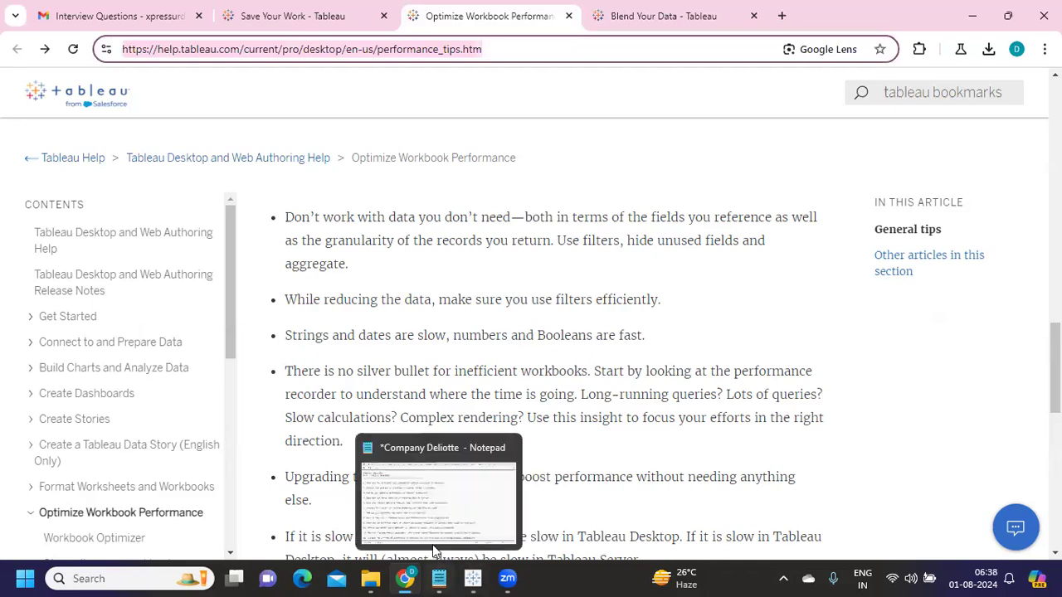
{"action": "left_click", "coordinate": [435, 473]}
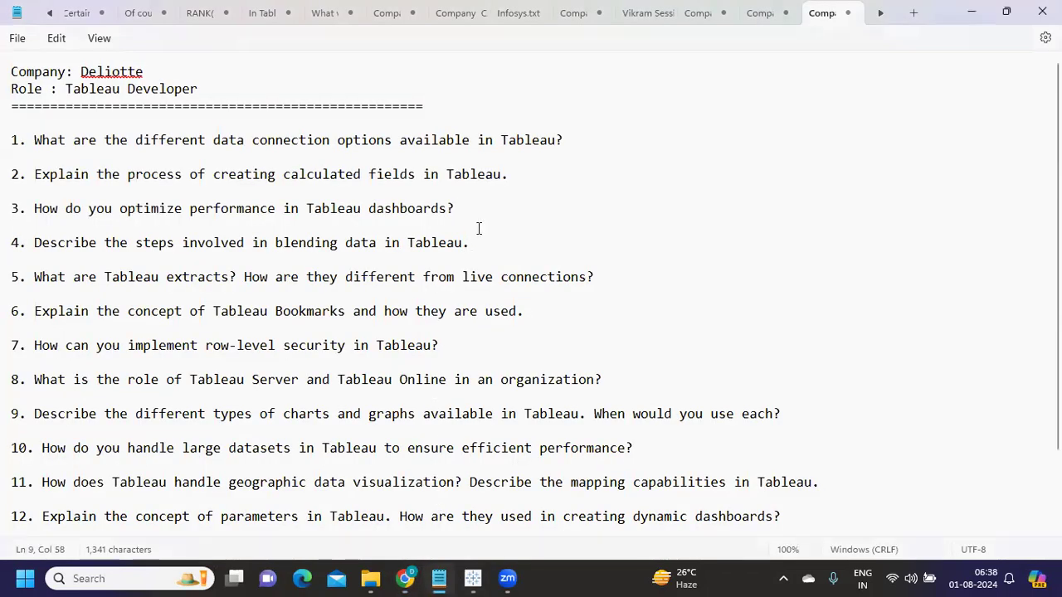
{"action": "key", "text": "Return"}
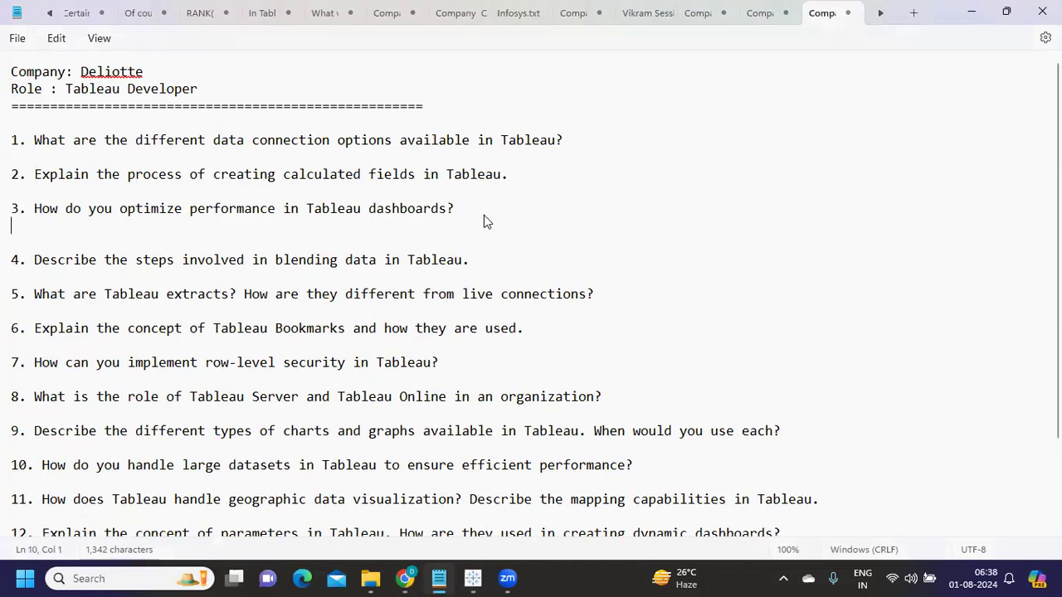
{"action": "key", "text": "ctrl+v"}
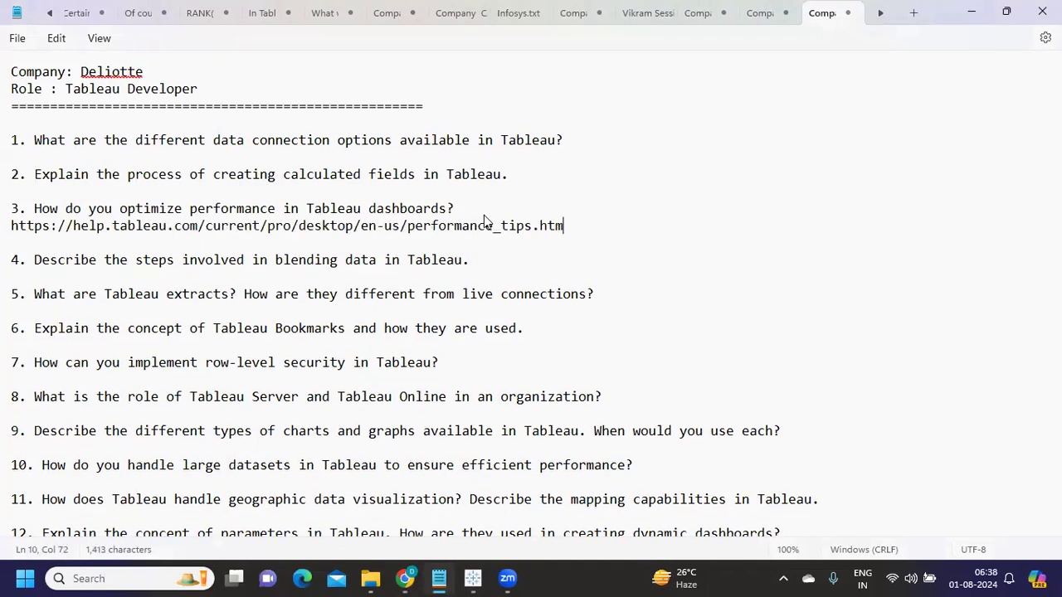
{"action": "key", "text": "Return"}
Step: Highlight question 3 about optimizing dashboard performance together with its help link while explaining it
{"action": "left_click_drag", "start_coordinate": [602, 233], "coordinate": [7, 208]}
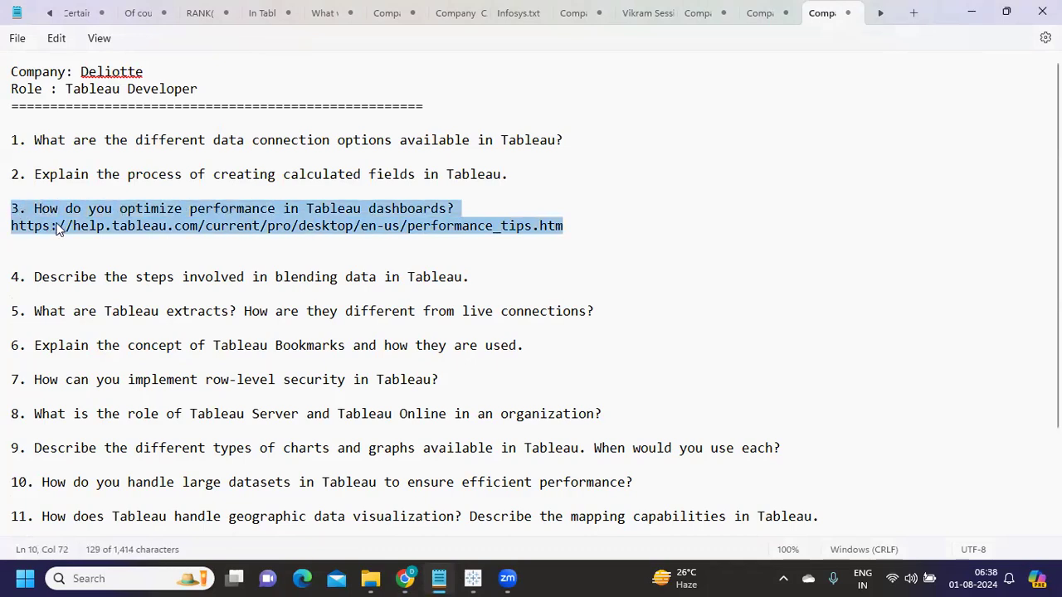
{"action": "left_click", "coordinate": [124, 210]}
{"action": "left_click_drag", "start_coordinate": [113, 209], "coordinate": [479, 210]}
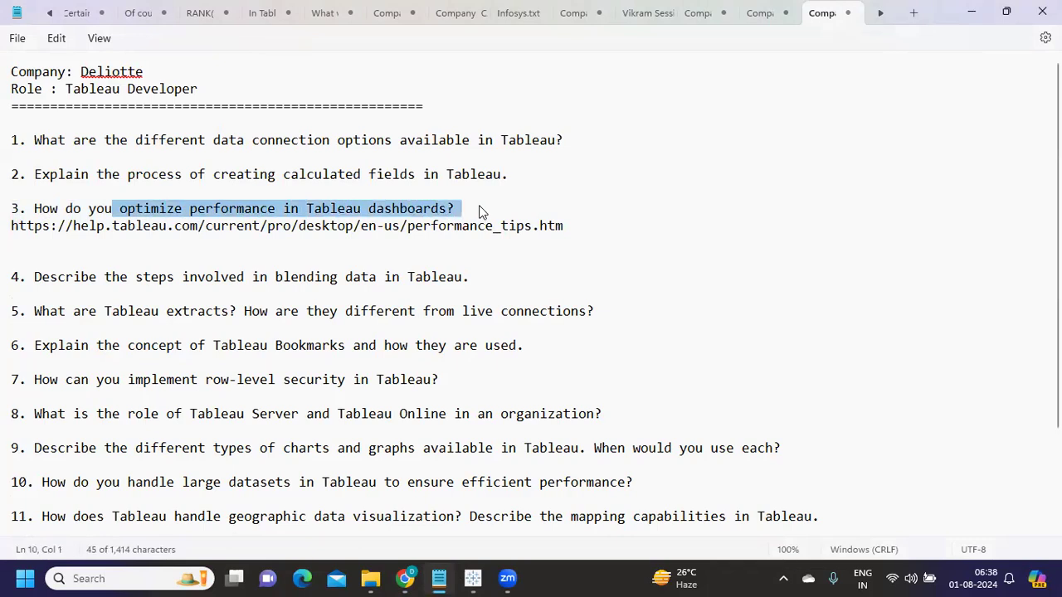
{"action": "left_click", "coordinate": [474, 214]}
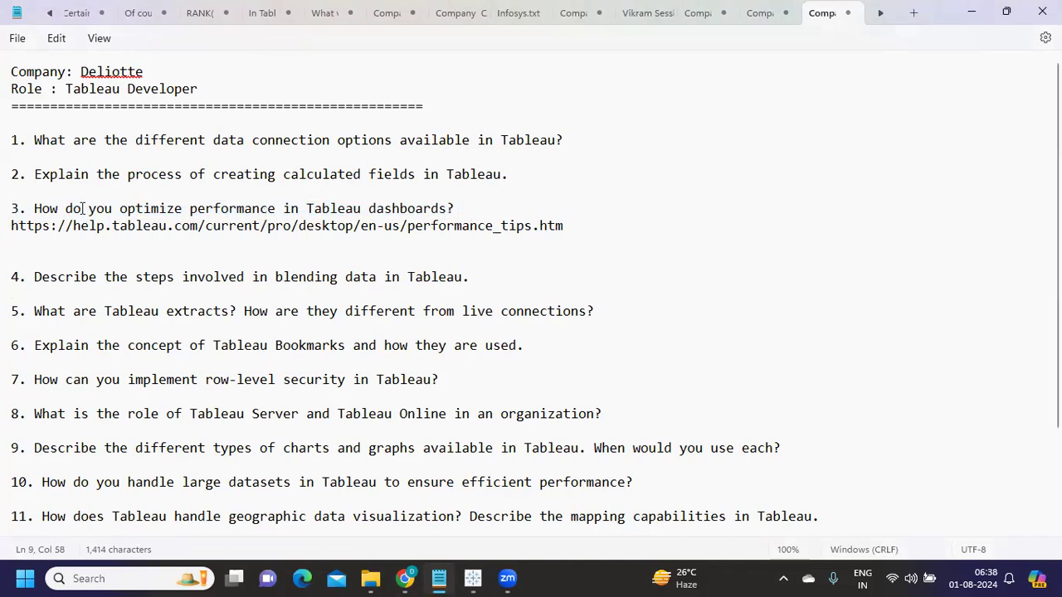
{"action": "left_click_drag", "start_coordinate": [82, 208], "coordinate": [465, 213]}
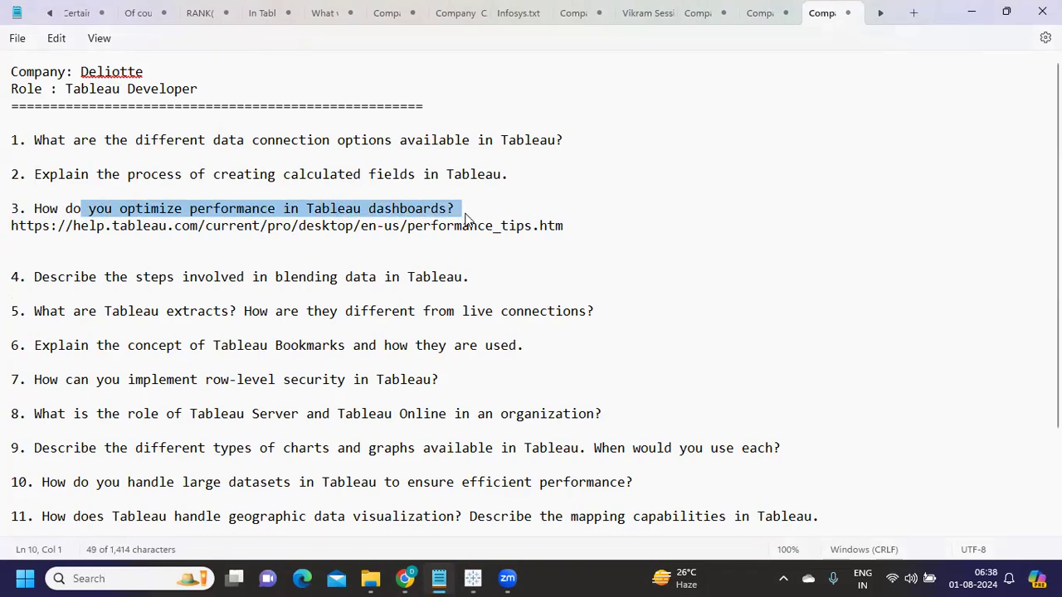
{"action": "left_click", "coordinate": [373, 231]}
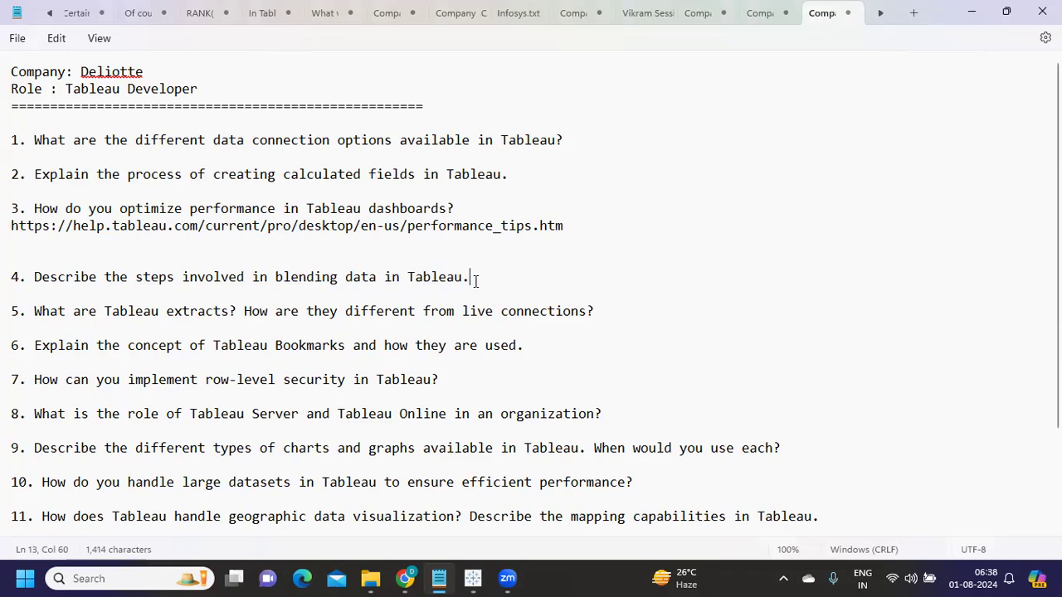
Step: Copy the web address of the Blend Your Data help page in Chrome and paste it under question 4 in Notepad
{"action": "key", "text": "alt+Tab"}
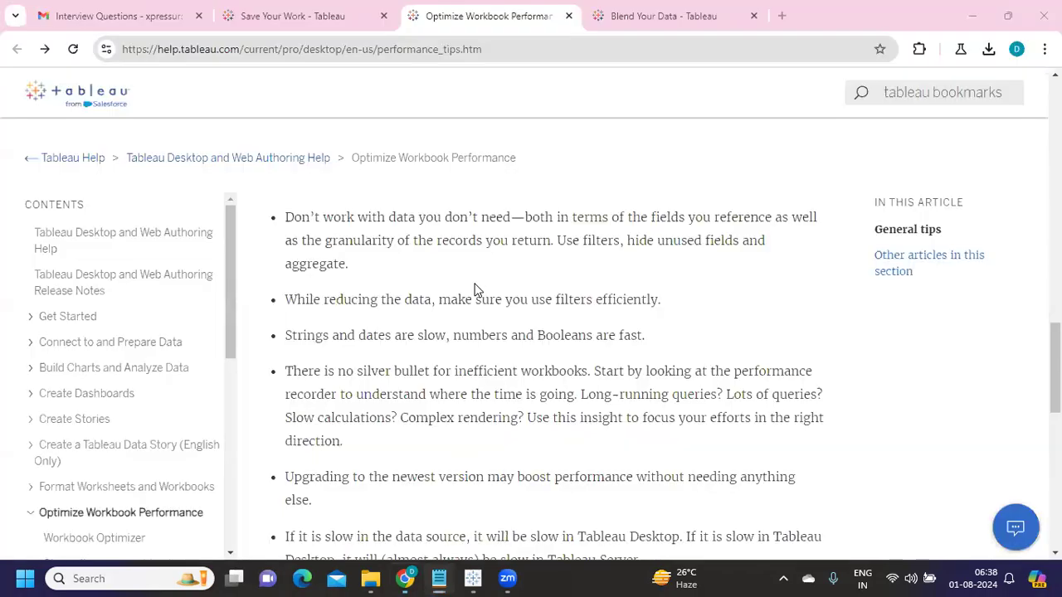
{"action": "left_click", "coordinate": [619, 27]}
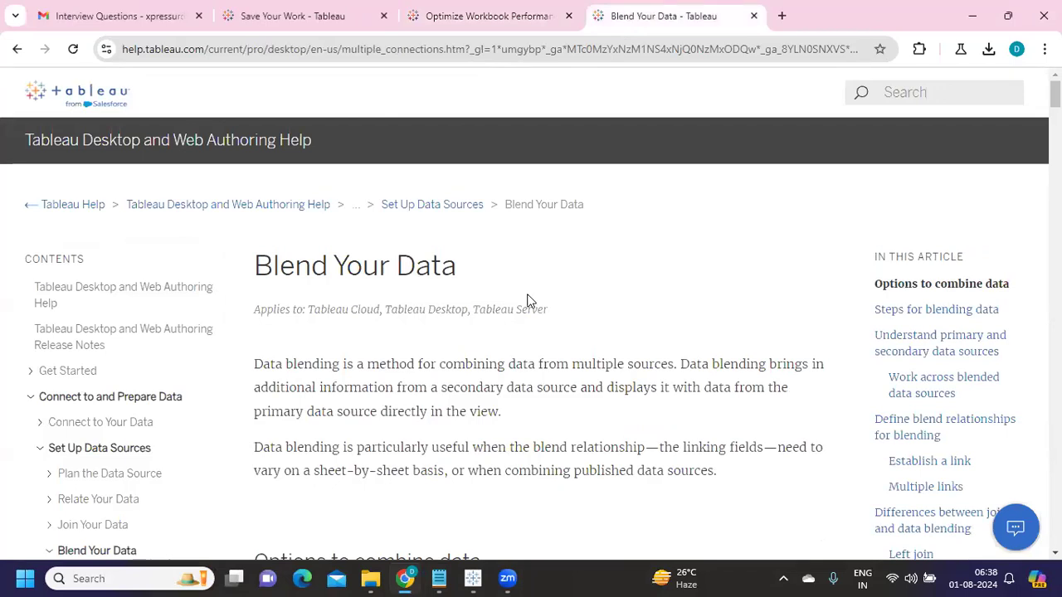
{"action": "left_click", "coordinate": [309, 48]}
{"action": "left_click", "coordinate": [310, 50]}
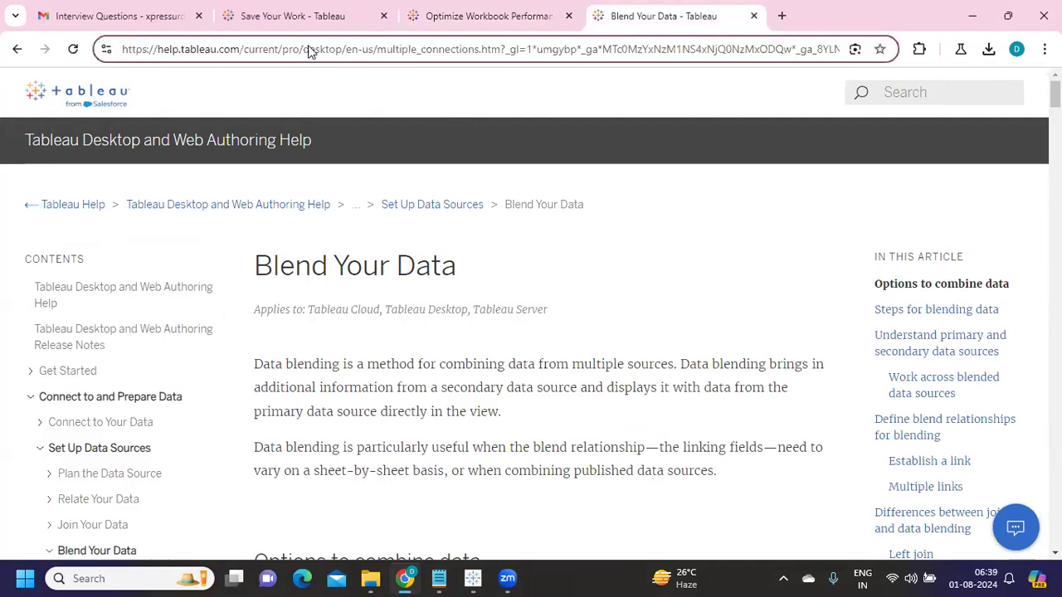
{"action": "key", "text": "End"}
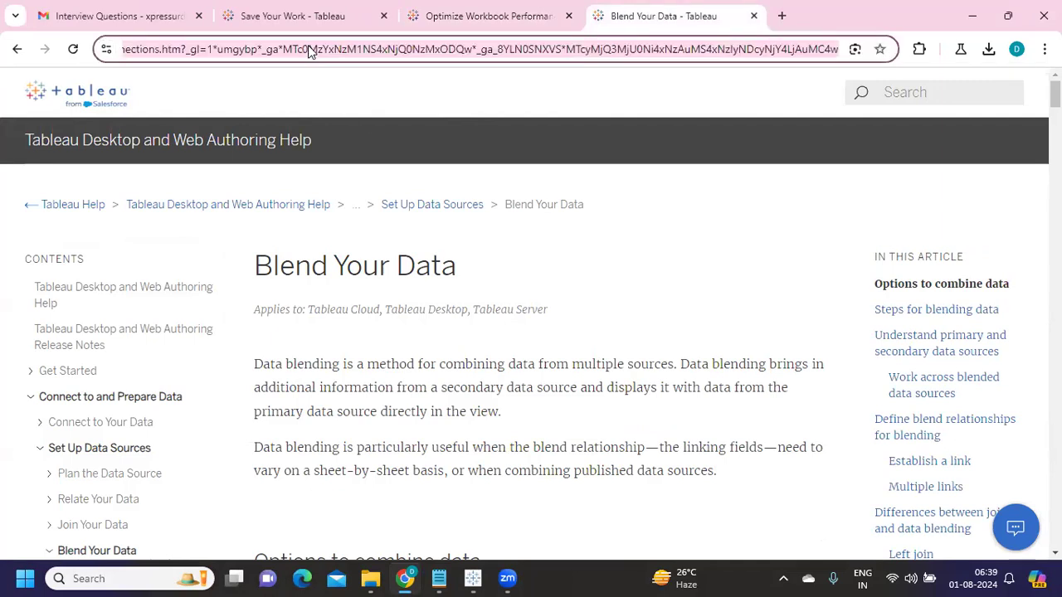
{"action": "key", "text": "alt+Tab"}
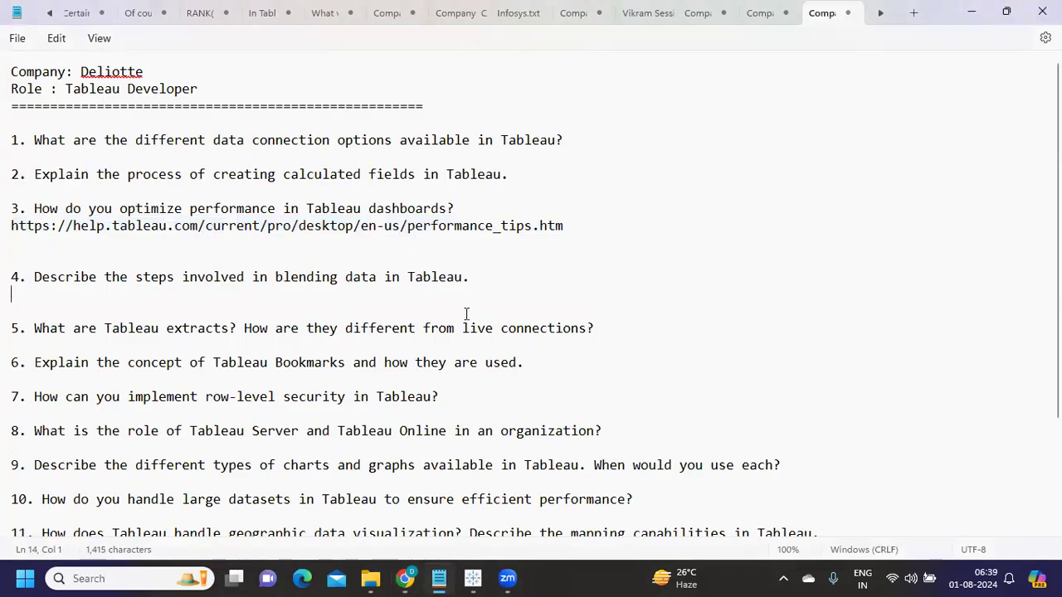
{"action": "type", "text": "https://help.tableau.com/current/pro/desktop/en-us/multiple_connections.htm?_gl=1*umgybp*_ga*MTc0MzYxNzM1NS4xNjQ0NzMxODQw*_ga_8YLN0SNXVS*MTcyMjQ3MjU0Ni4xNzAuMS4xNzIyNDcyNjY4LjAuMC4w"}
Step: Switch back to Chrome and review how relationships, joins and blends combine data on the Blend Your Data page
{"action": "key", "text": "alt+Tab"}
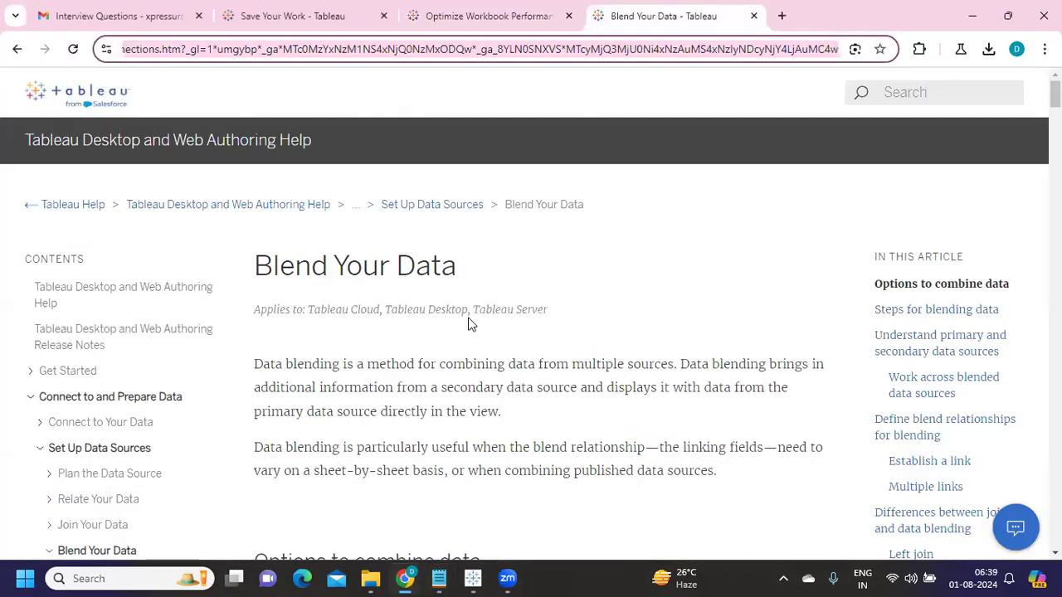
{"action": "scroll", "coordinate": [604, 343], "scroll_direction": "down", "scroll_amount": 4}
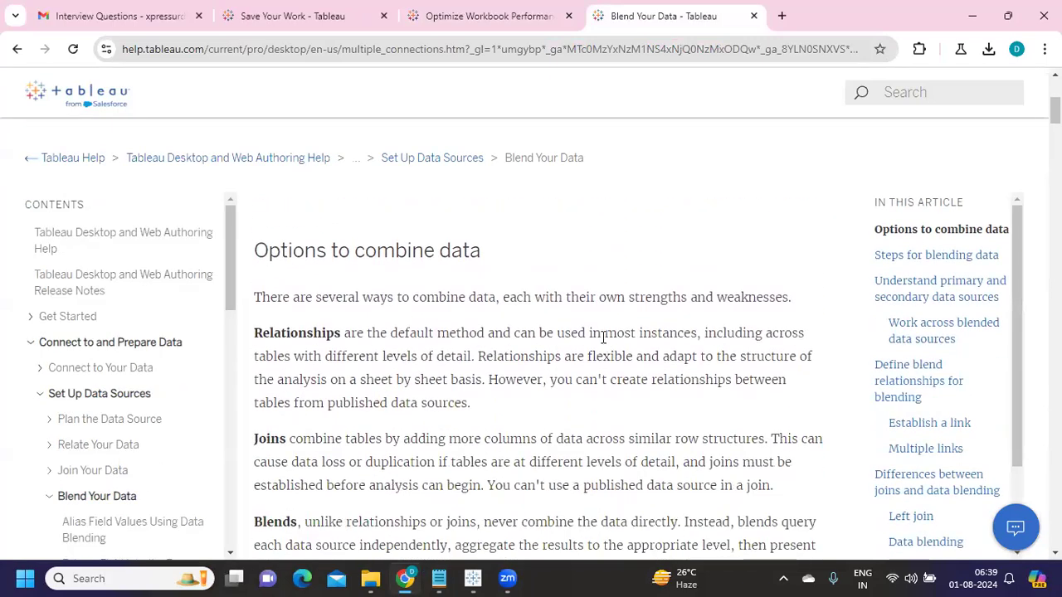
{"action": "scroll", "coordinate": [604, 339], "scroll_direction": "down", "scroll_amount": 2}
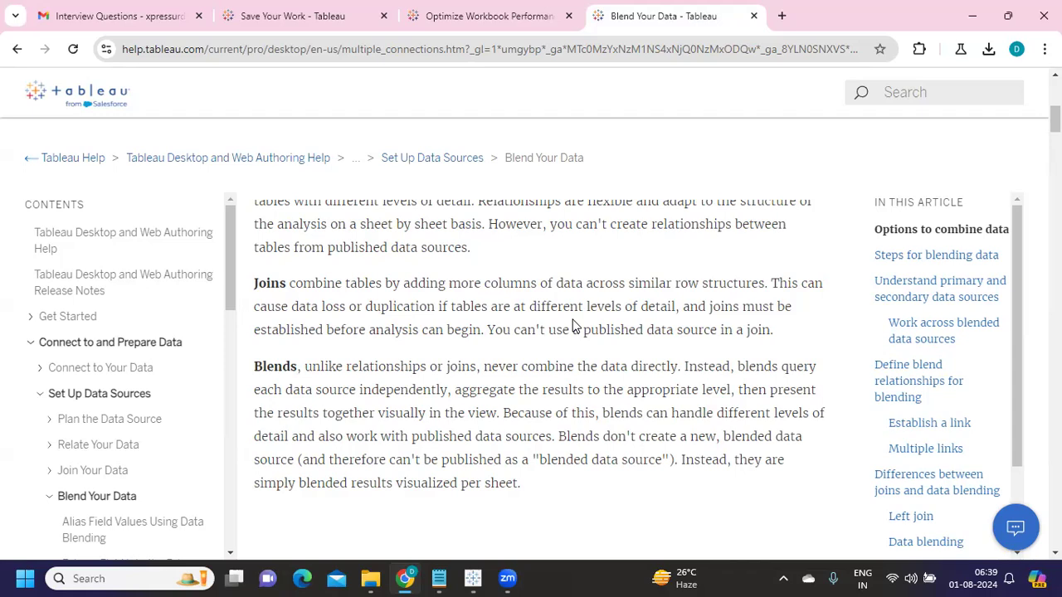
{"action": "scroll", "coordinate": [573, 325], "scroll_direction": "down", "scroll_amount": 6}
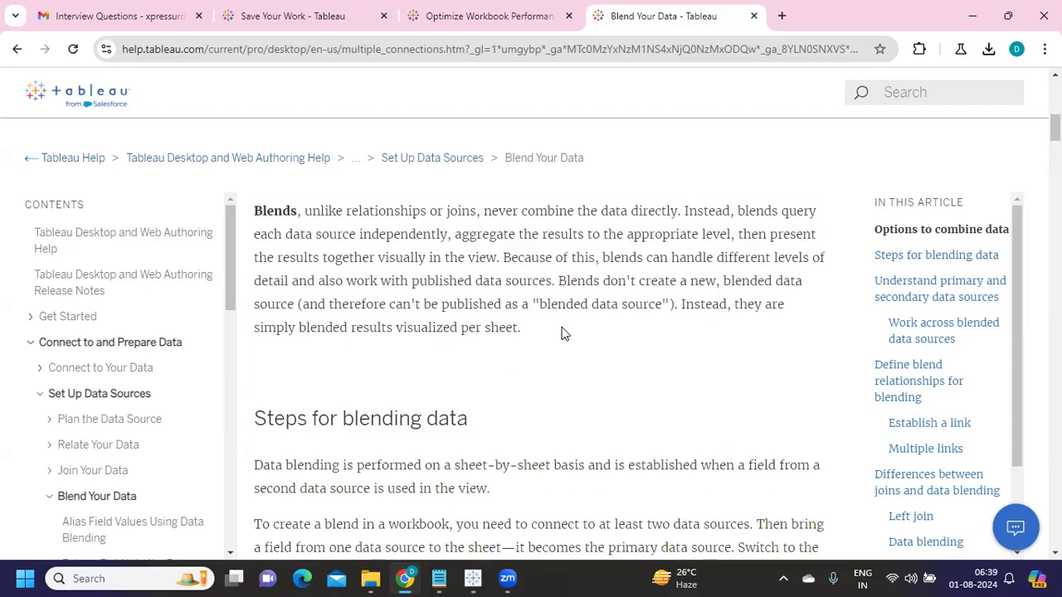
Step: Highlight the explanation of creating a blend and the phrase about the secondary data source under Steps for blending data
{"action": "left_click_drag", "start_coordinate": [305, 287], "coordinate": [593, 384]}
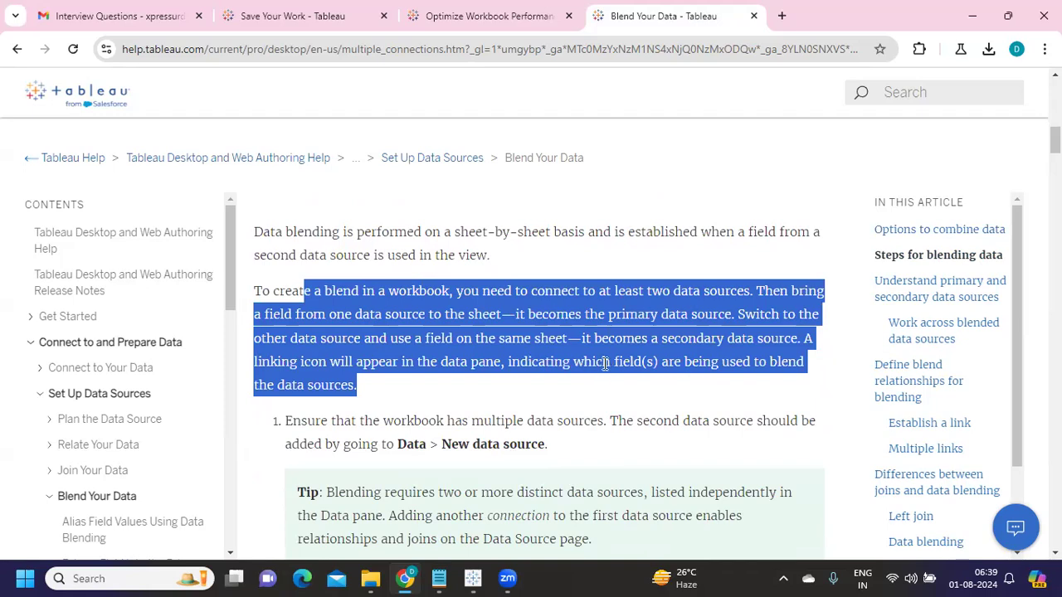
{"action": "left_click", "coordinate": [607, 355]}
{"action": "left_click_drag", "start_coordinate": [582, 340], "coordinate": [799, 353]}
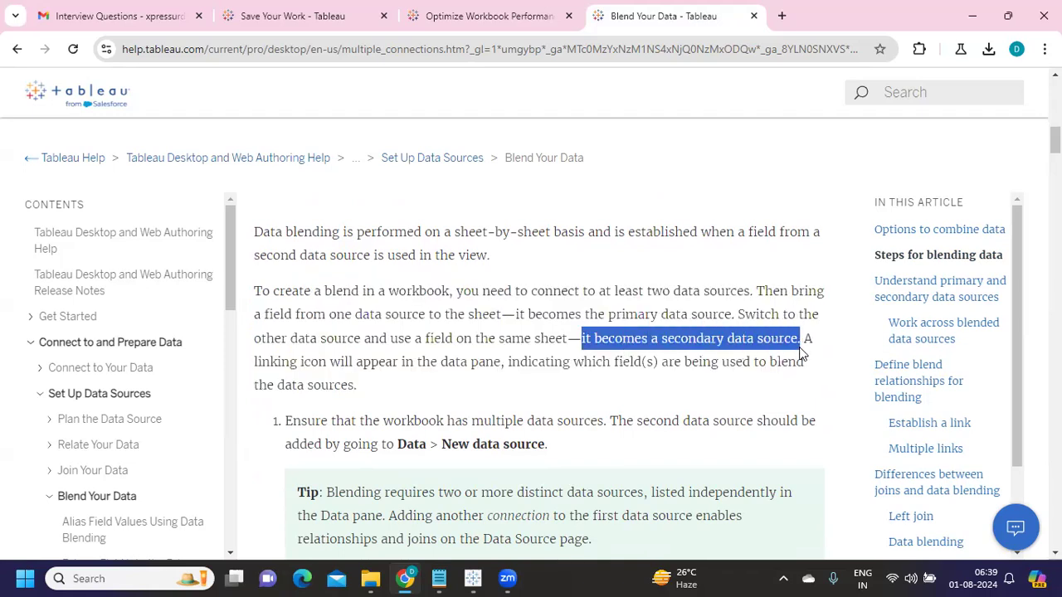
{"action": "left_click", "coordinate": [626, 401]}
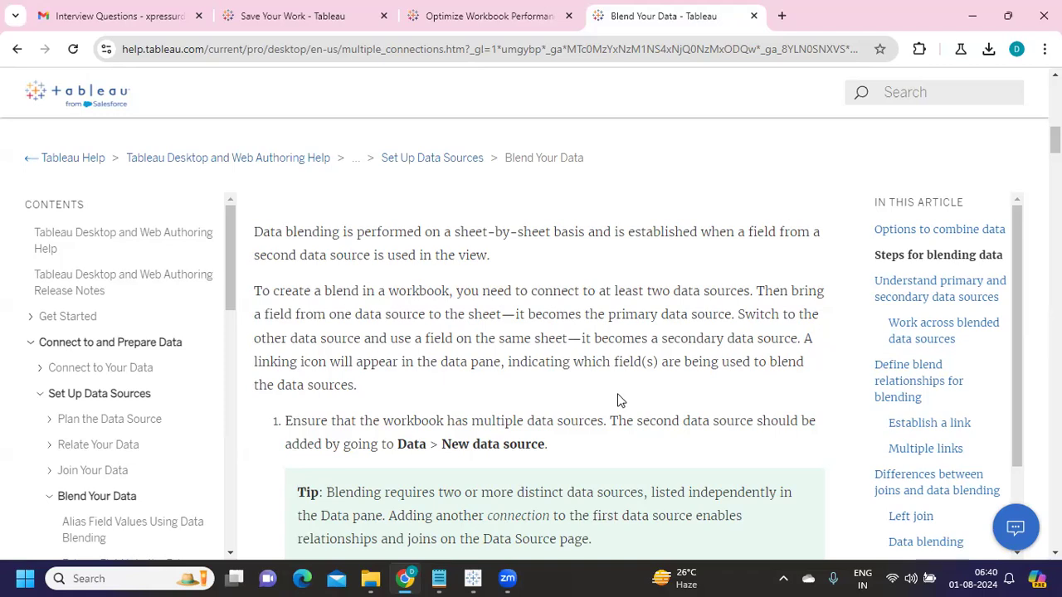
Step: Read through the blending steps, the Bookshop and Movie Adaptations example, and the notes on primary and secondary data sources
{"action": "scroll", "coordinate": [617, 400], "scroll_direction": "down", "scroll_amount": 1}
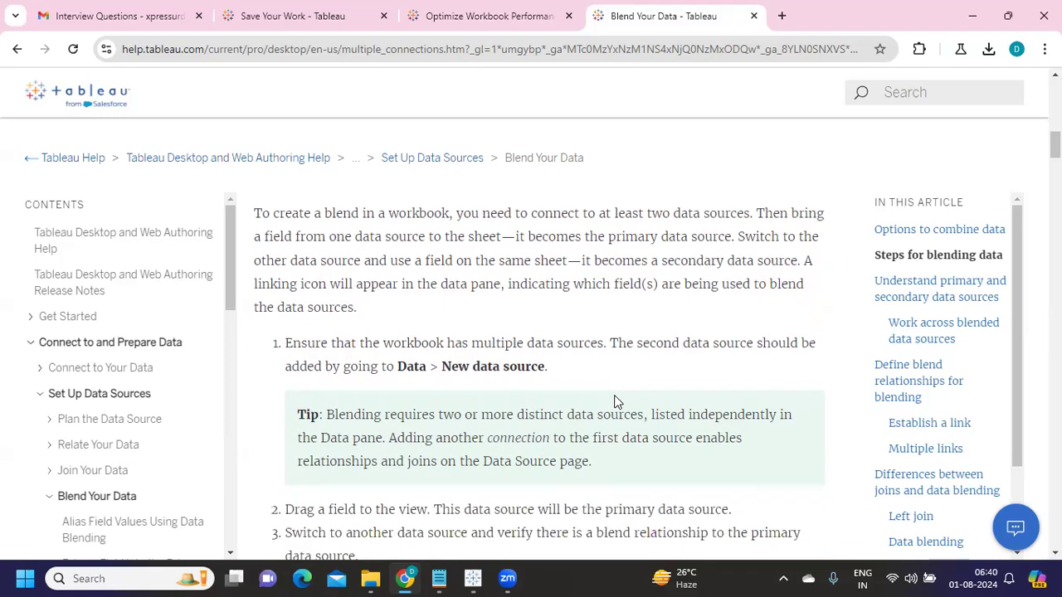
{"action": "scroll", "coordinate": [617, 402], "scroll_direction": "down", "scroll_amount": 1}
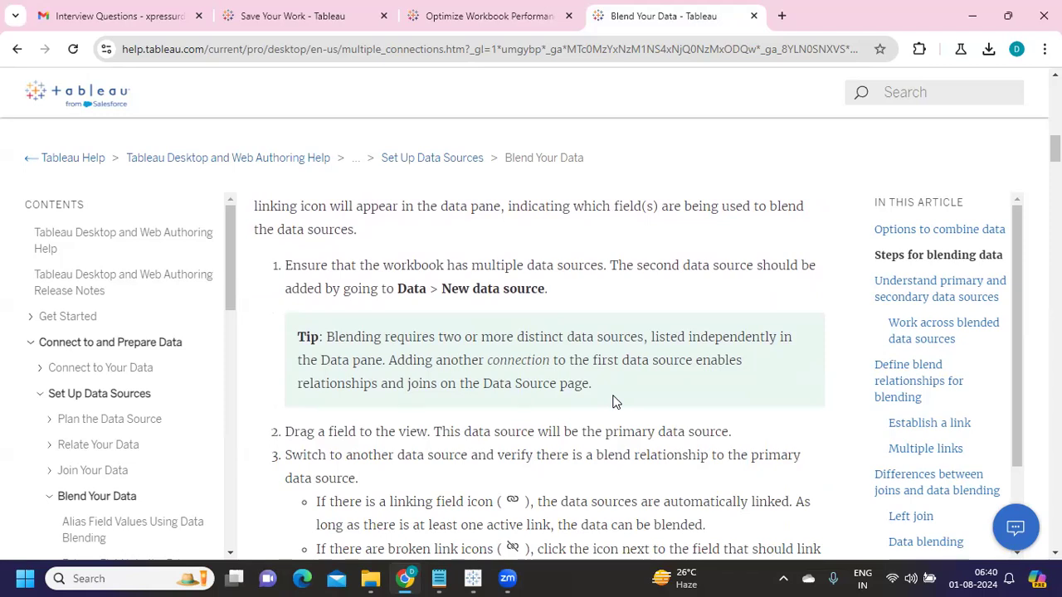
{"action": "scroll", "coordinate": [616, 402], "scroll_direction": "down", "scroll_amount": 4}
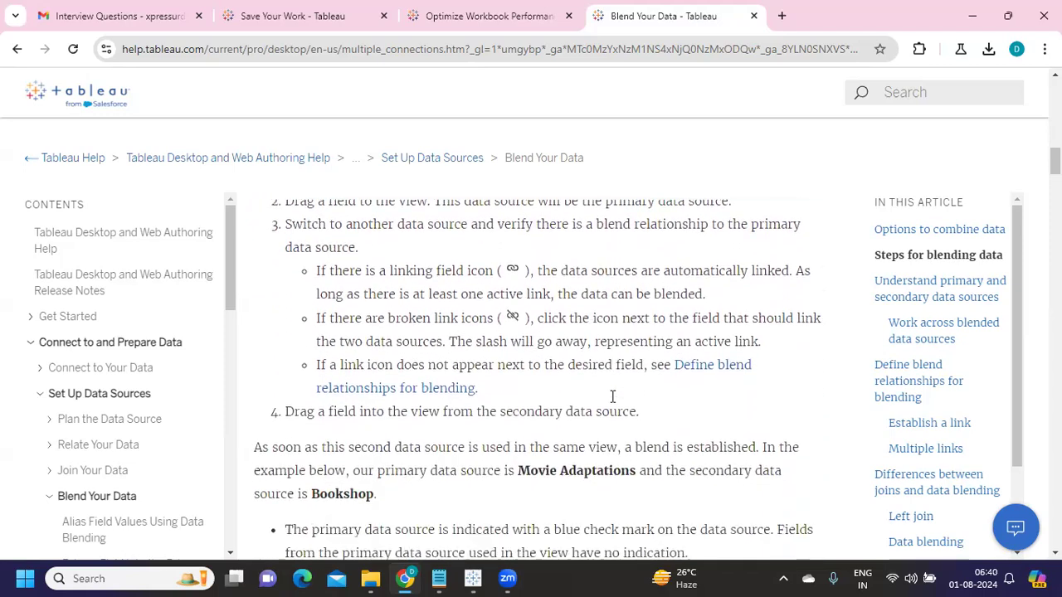
{"action": "scroll", "coordinate": [613, 398], "scroll_direction": "down", "scroll_amount": 3}
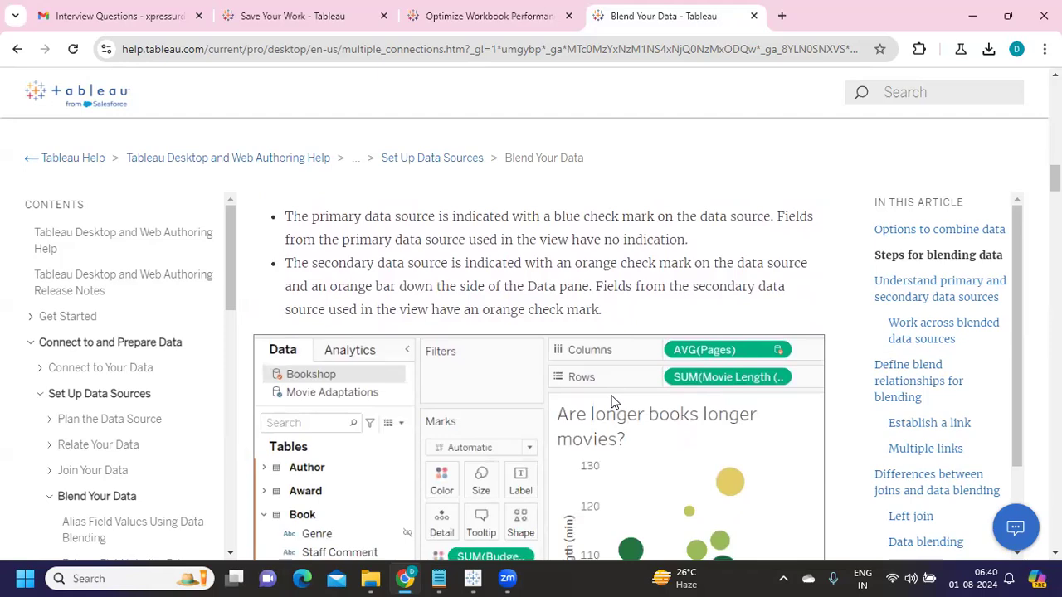
{"action": "scroll", "coordinate": [611, 401], "scroll_direction": "down", "scroll_amount": 7}
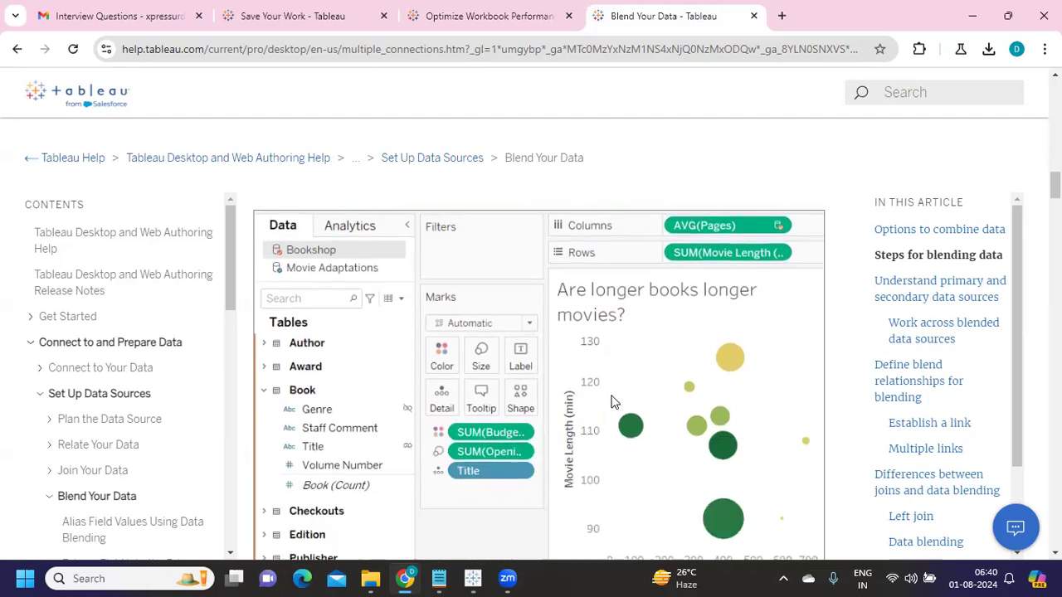
{"action": "scroll", "coordinate": [611, 401], "scroll_direction": "down", "scroll_amount": 6}
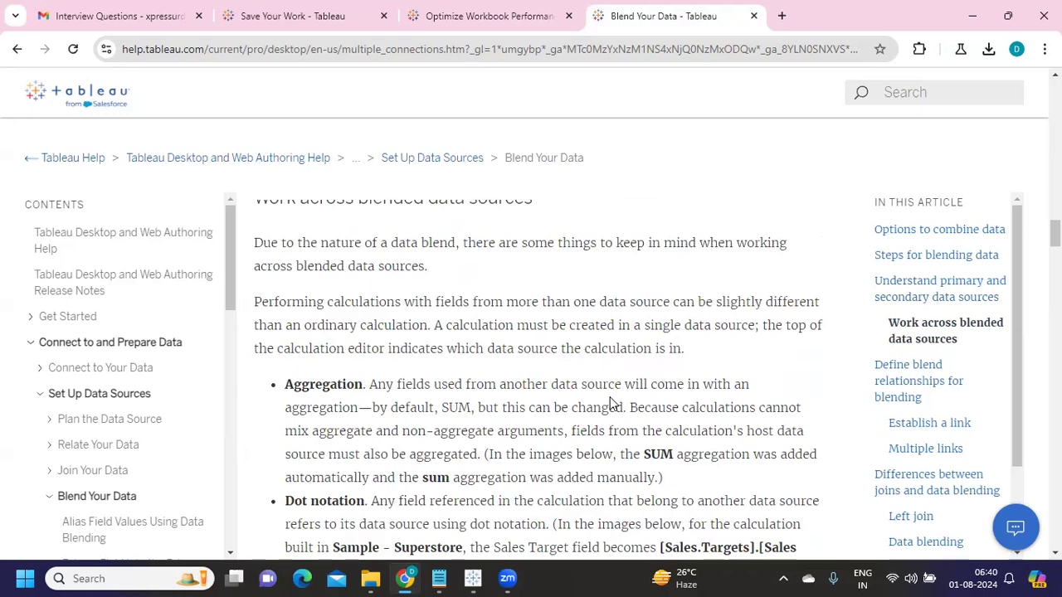
{"action": "scroll", "coordinate": [612, 401], "scroll_direction": "up", "scroll_amount": 4}
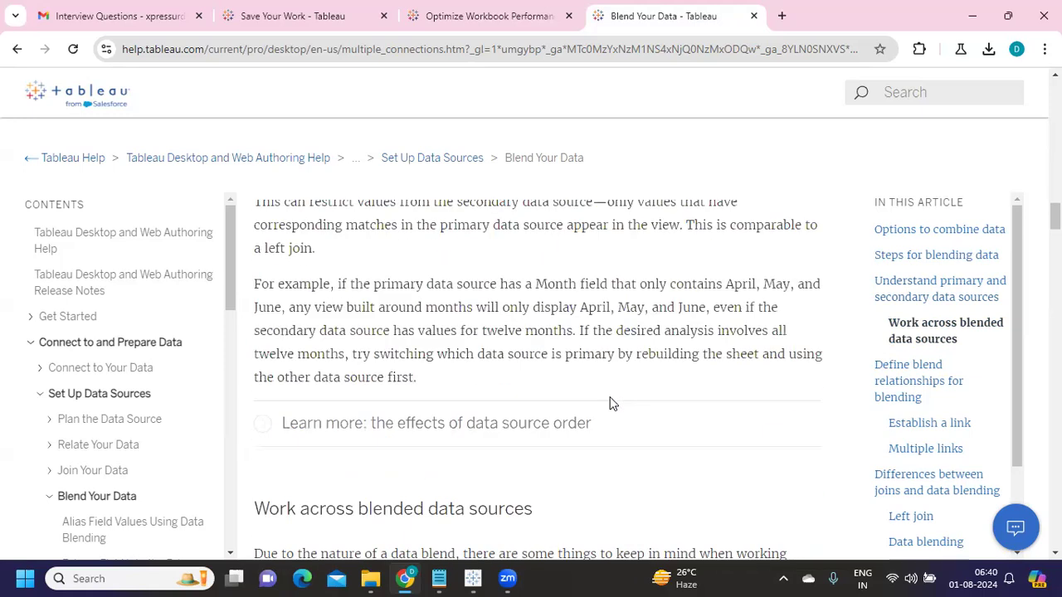
Step: Switch to Notepad and highlight question 4 and the help links under questions 3 and 4
{"action": "key", "text": "alt+Tab"}
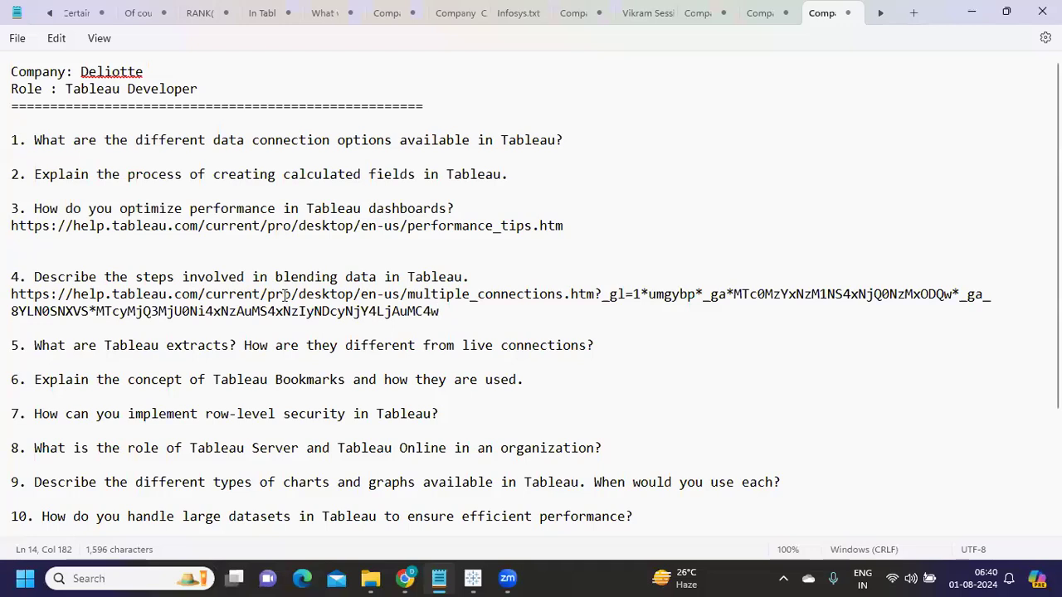
{"action": "left_click_drag", "start_coordinate": [505, 316], "coordinate": [7, 232]}
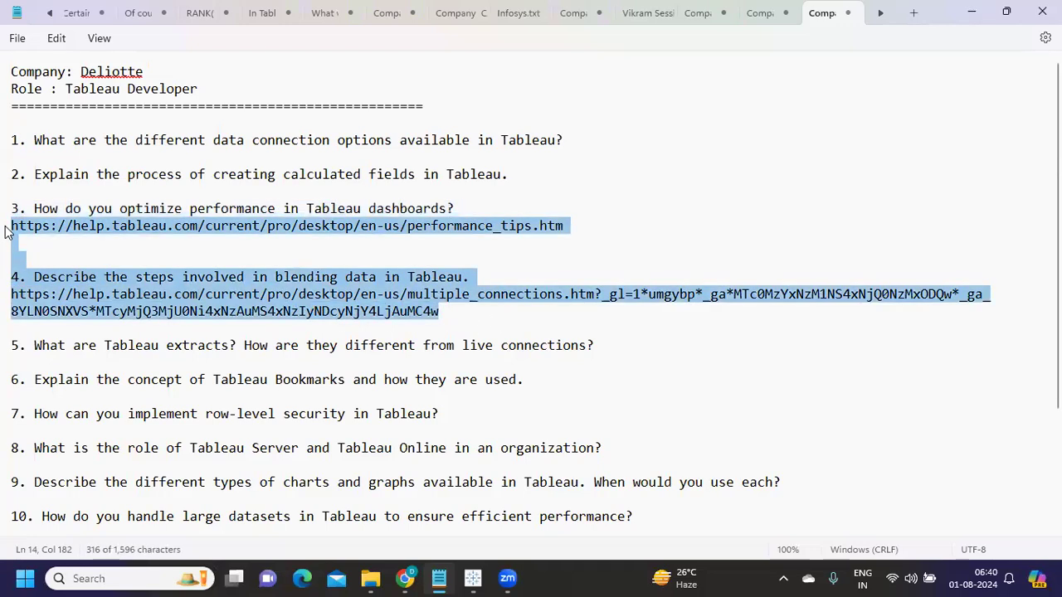
{"action": "left_click", "coordinate": [57, 228]}
{"action": "left_click", "coordinate": [166, 314]}
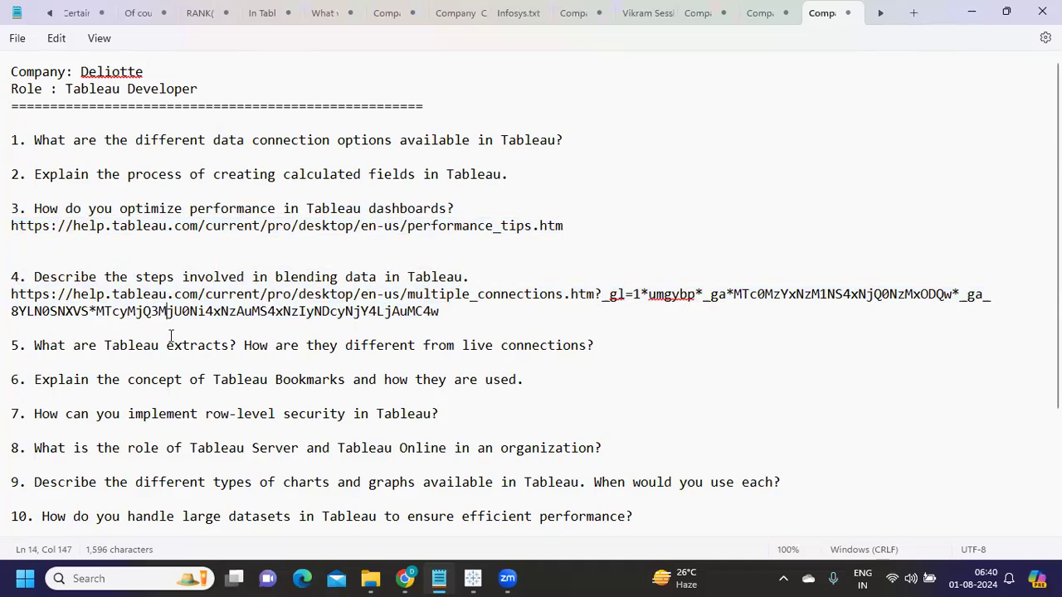
{"action": "left_click", "coordinate": [453, 330]}
{"action": "left_click_drag", "start_coordinate": [457, 312], "coordinate": [4, 299]}
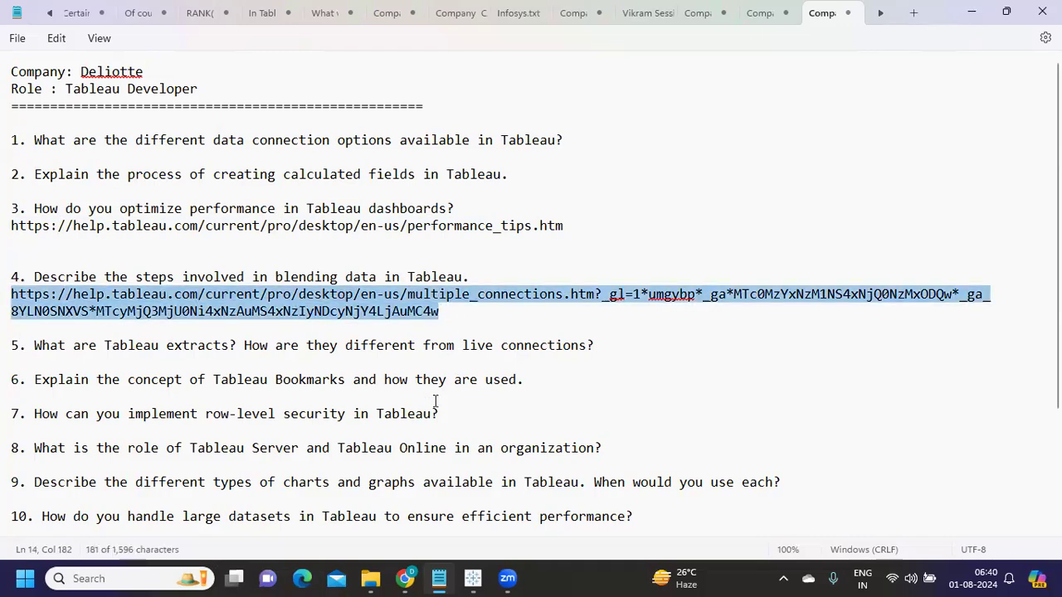
Step: Highlight questions 1 to 5 in groups, together with the help links, while recapping them
{"action": "scroll", "coordinate": [434, 401], "scroll_direction": "down", "scroll_amount": 1}
{"action": "left_click_drag", "start_coordinate": [73, 282], "coordinate": [627, 286]}
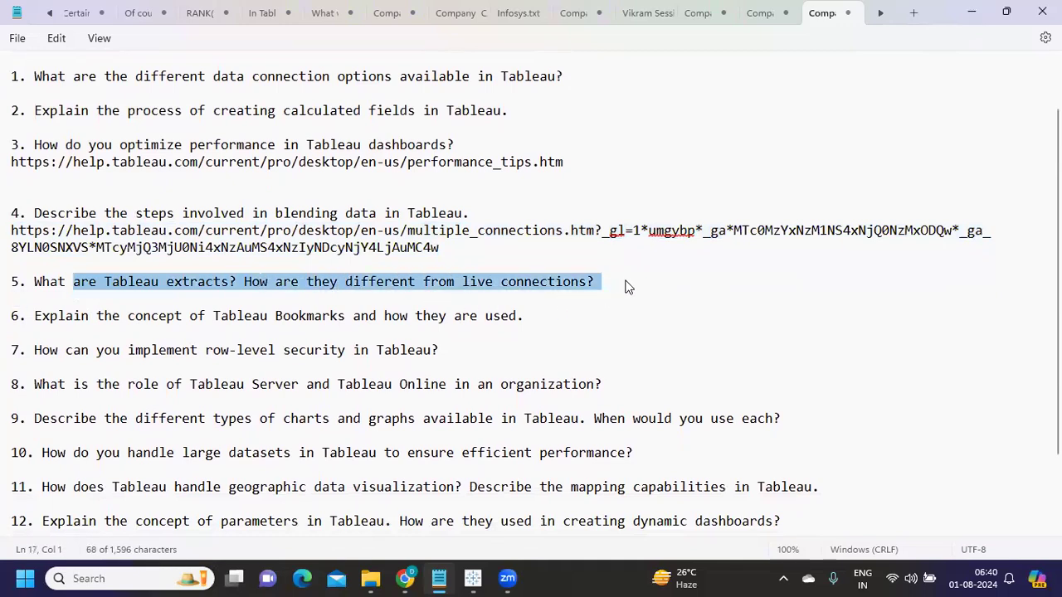
{"action": "left_click", "coordinate": [609, 286]}
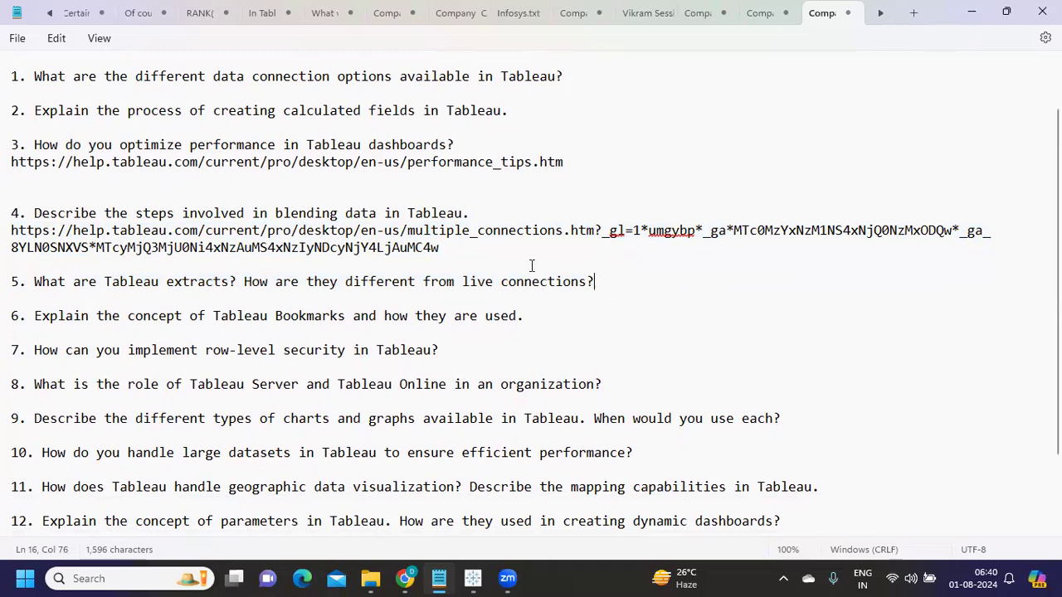
{"action": "scroll", "coordinate": [535, 267], "scroll_direction": "up", "scroll_amount": 1}
{"action": "left_click_drag", "start_coordinate": [12, 141], "coordinate": [612, 356]}
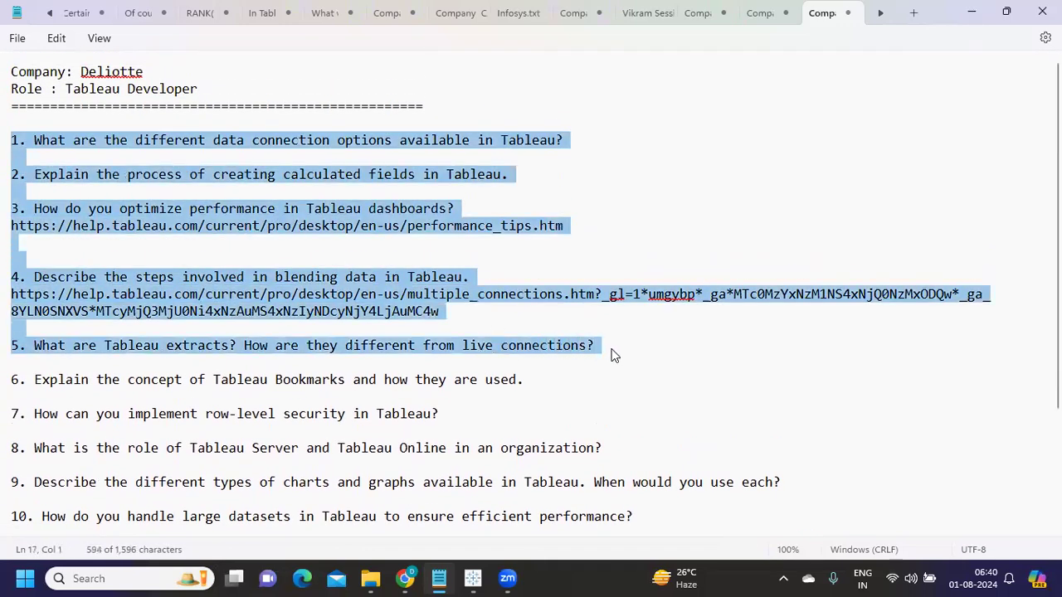
{"action": "left_click", "coordinate": [656, 357]}
{"action": "left_click_drag", "start_coordinate": [470, 320], "coordinate": [2, 212]}
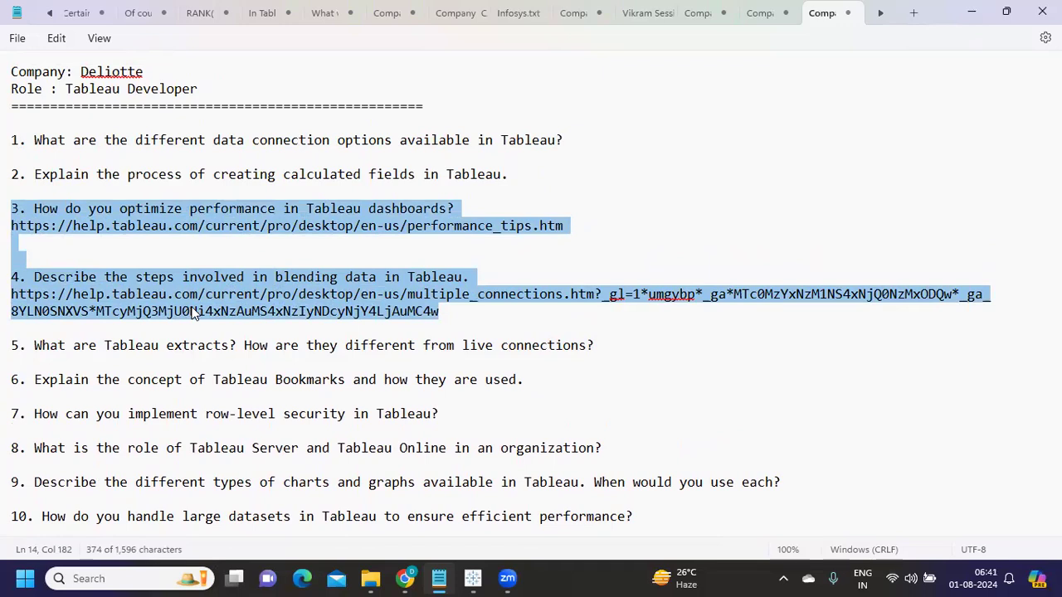
{"action": "left_click", "coordinate": [554, 191]}
{"action": "left_click_drag", "start_coordinate": [553, 180], "coordinate": [2, 141]}
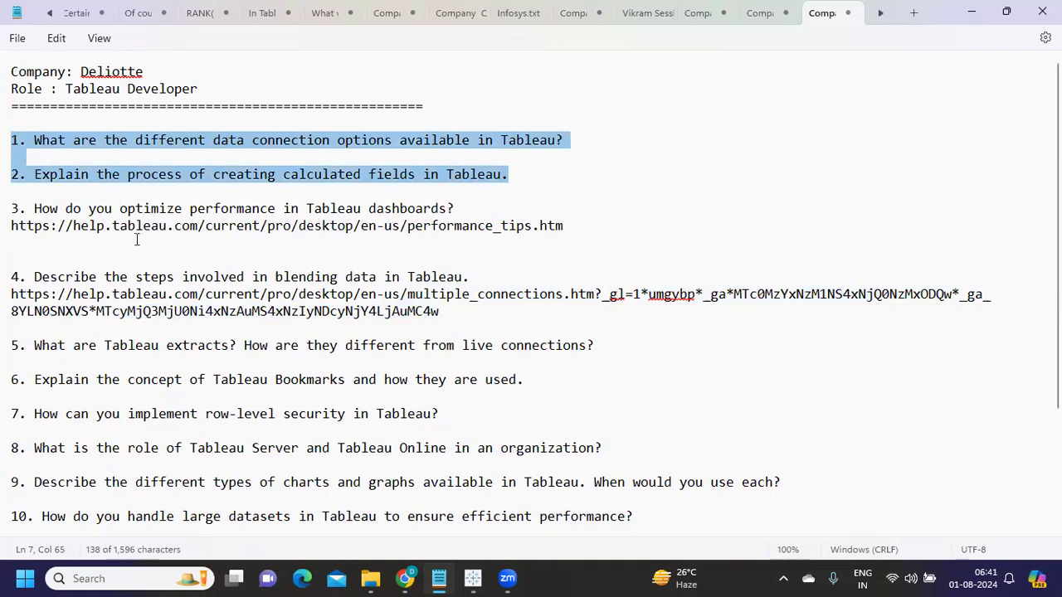
Step: Highlight question 5 and its words "live connections" while explaining how Tableau extracts differ from live connections
{"action": "left_click_drag", "start_coordinate": [618, 344], "coordinate": [17, 348]}
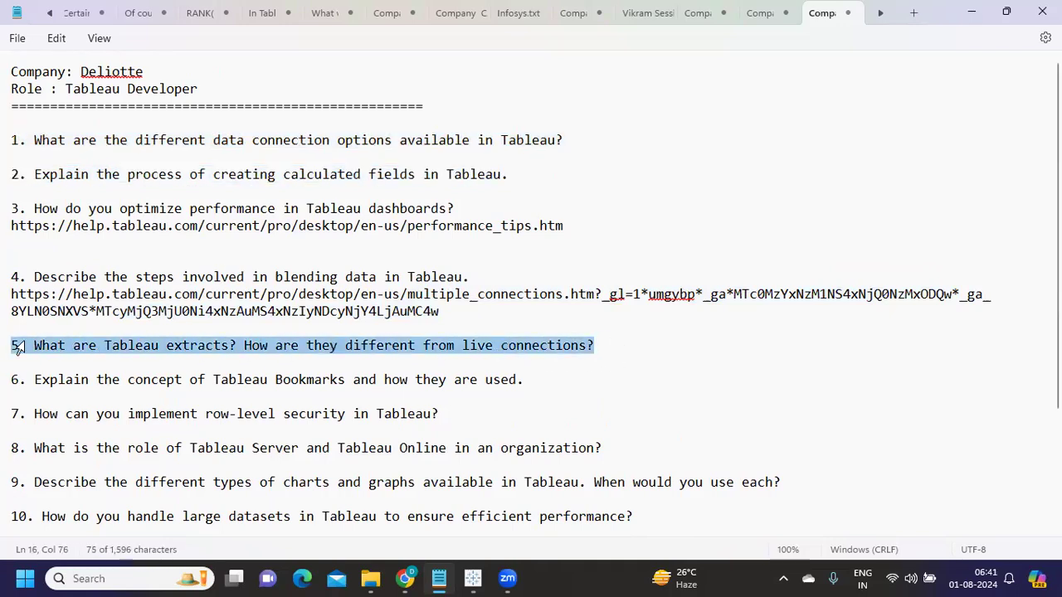
{"action": "left_click", "coordinate": [144, 354]}
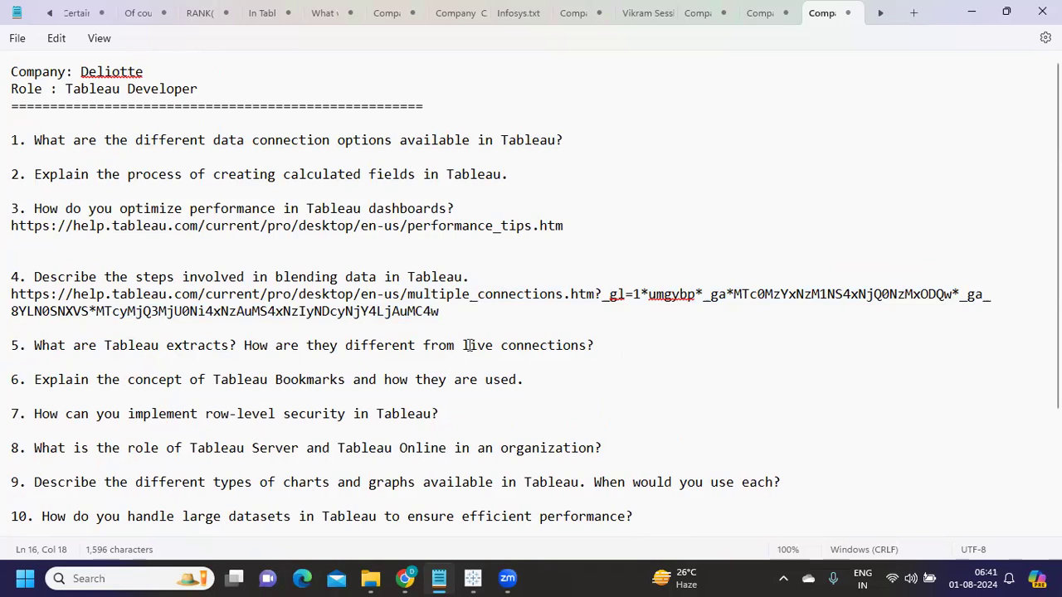
{"action": "left_click_drag", "start_coordinate": [463, 345], "coordinate": [585, 352]}
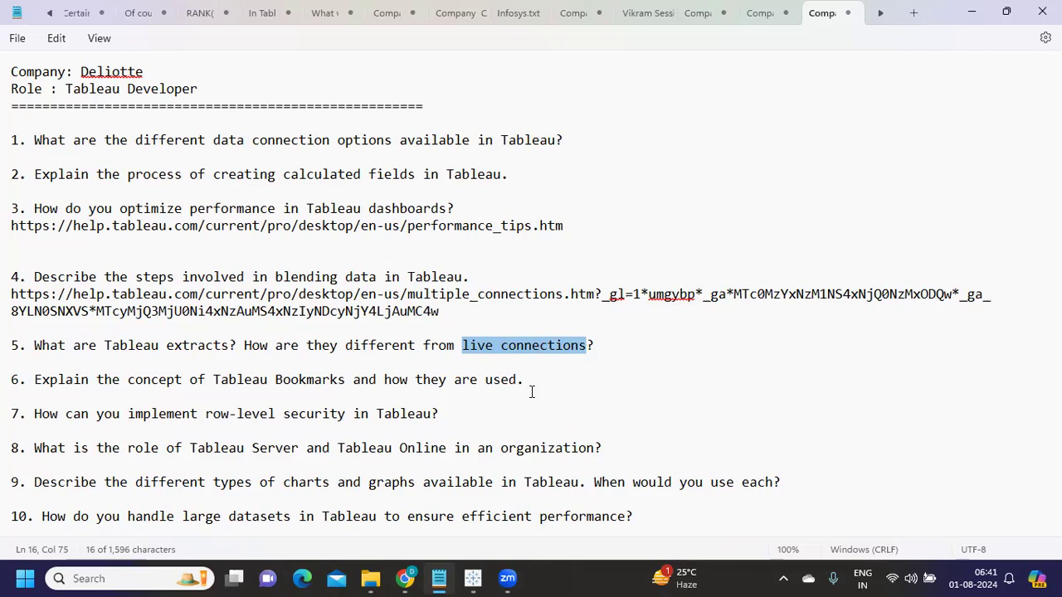
{"action": "left_click", "coordinate": [540, 352]}
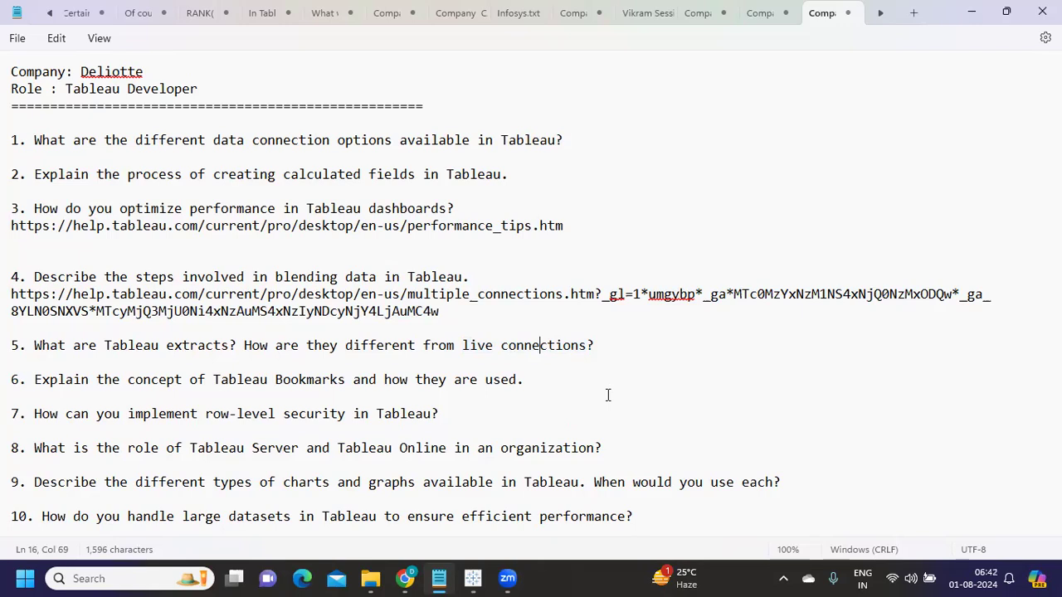
{"action": "left_click_drag", "start_coordinate": [621, 344], "coordinate": [11, 347]}
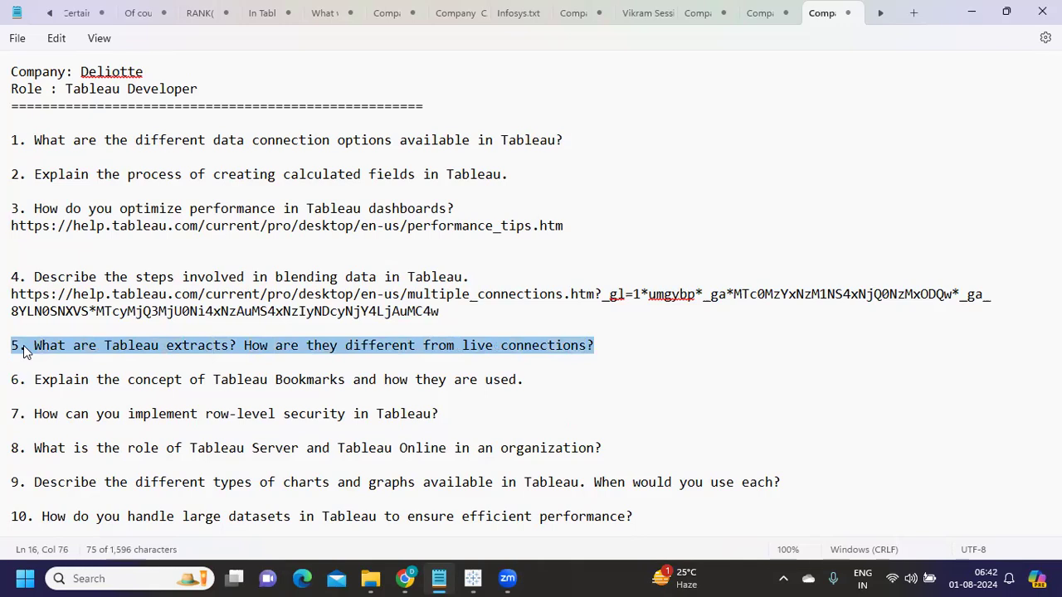
{"action": "left_click", "coordinate": [118, 347]}
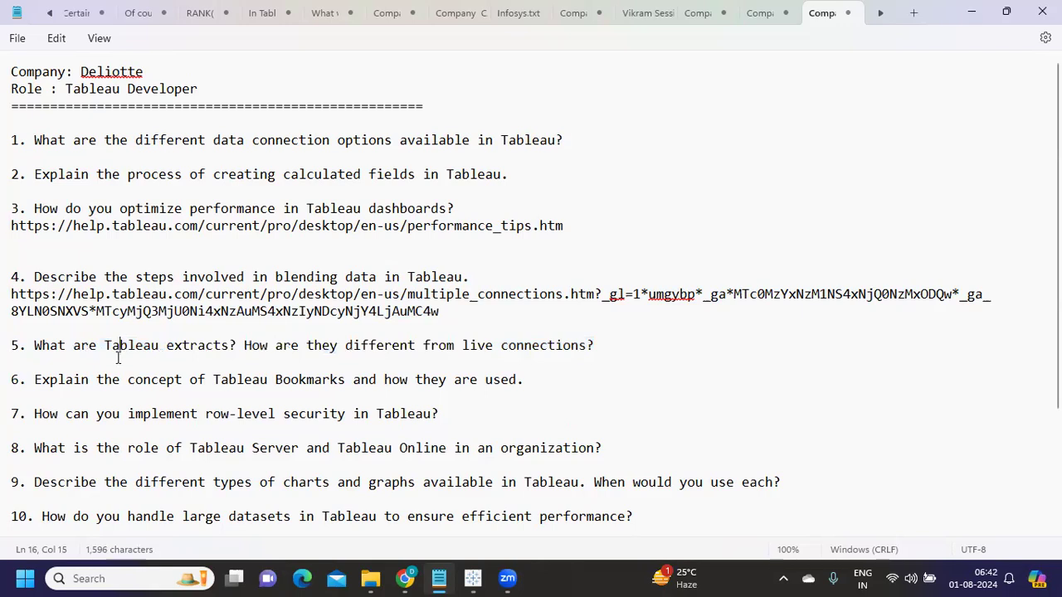
{"action": "left_click_drag", "start_coordinate": [454, 345], "coordinate": [603, 350]}
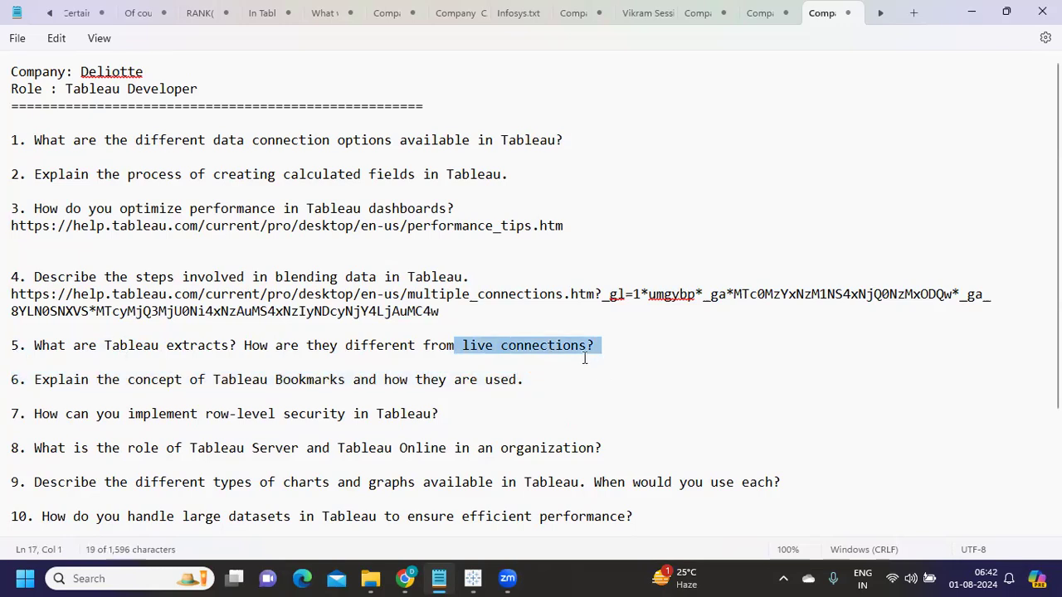
{"action": "left_click", "coordinate": [594, 352]}
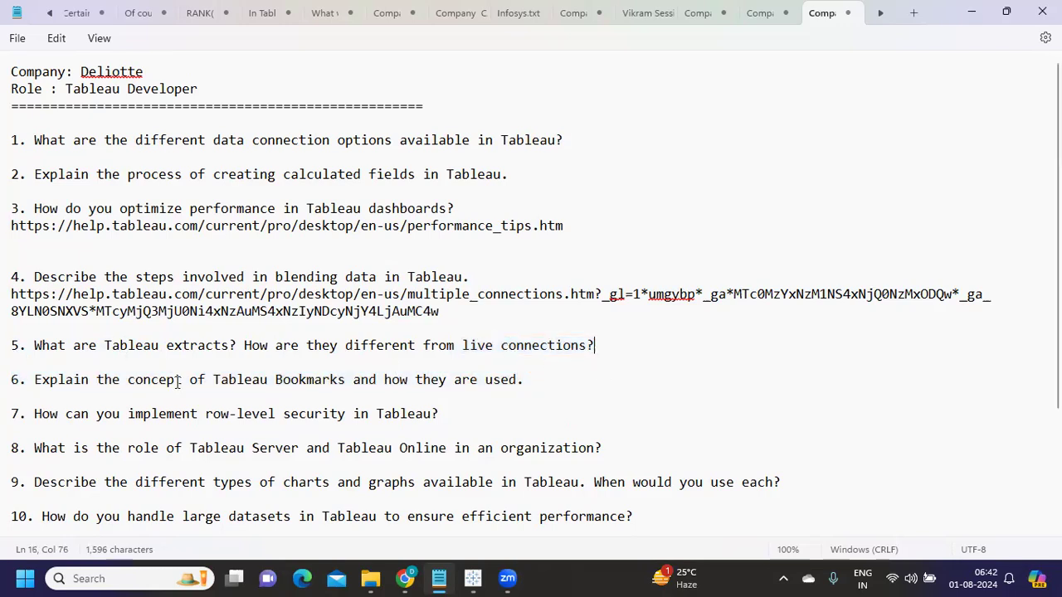
Step: Highlight question 6 about Tableau Bookmarks, glance at the Tableau sheet, and bring up the Optimize Workbook Performance help page in Chrome
{"action": "left_click_drag", "start_coordinate": [99, 377], "coordinate": [526, 391]}
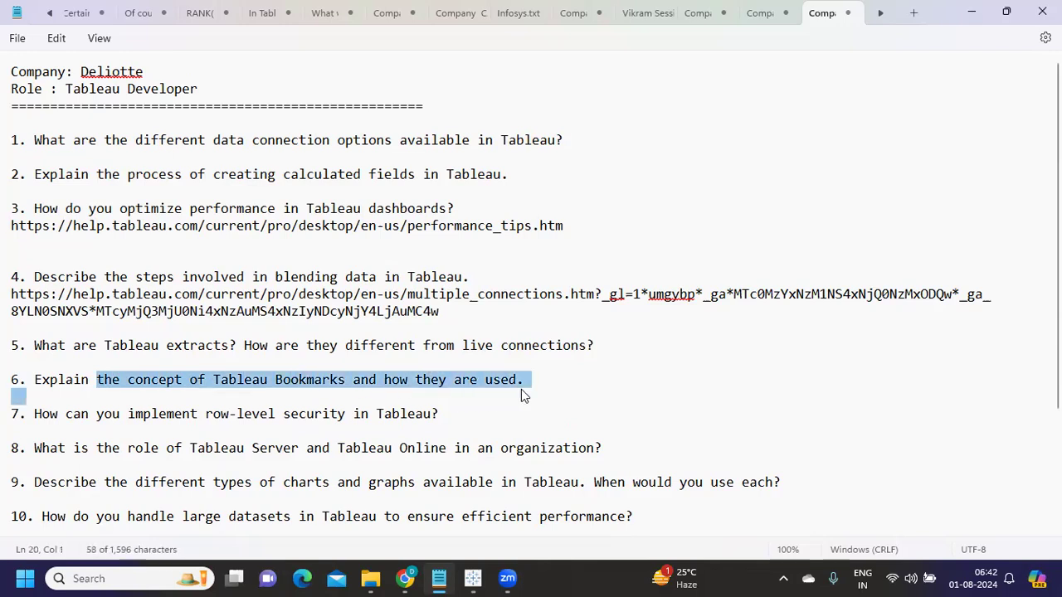
{"action": "left_click", "coordinate": [584, 387]}
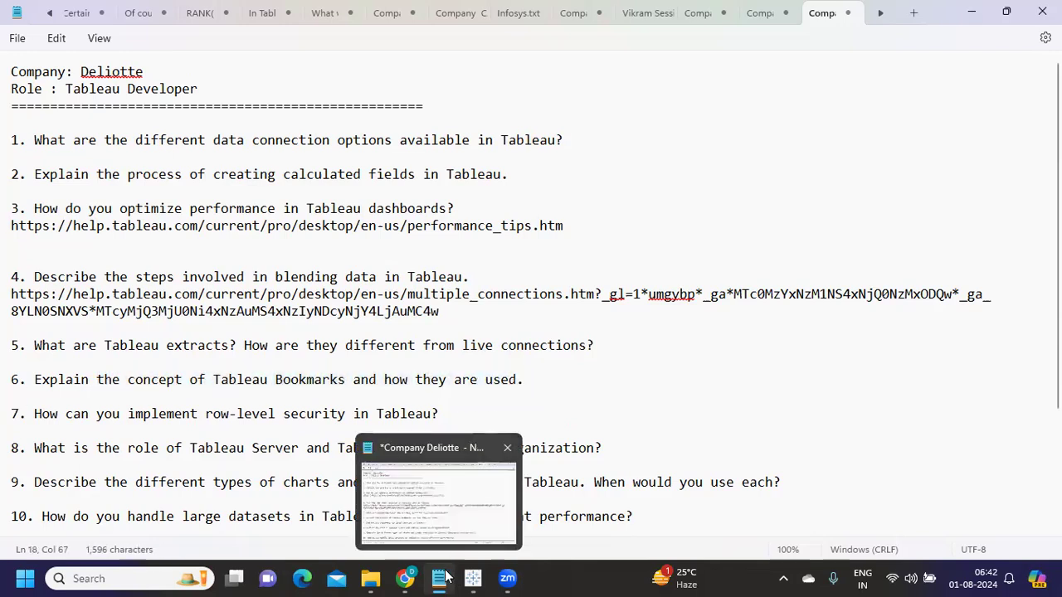
{"action": "mouse_move", "coordinate": [472, 578]}
{"action": "left_click", "coordinate": [456, 514]}
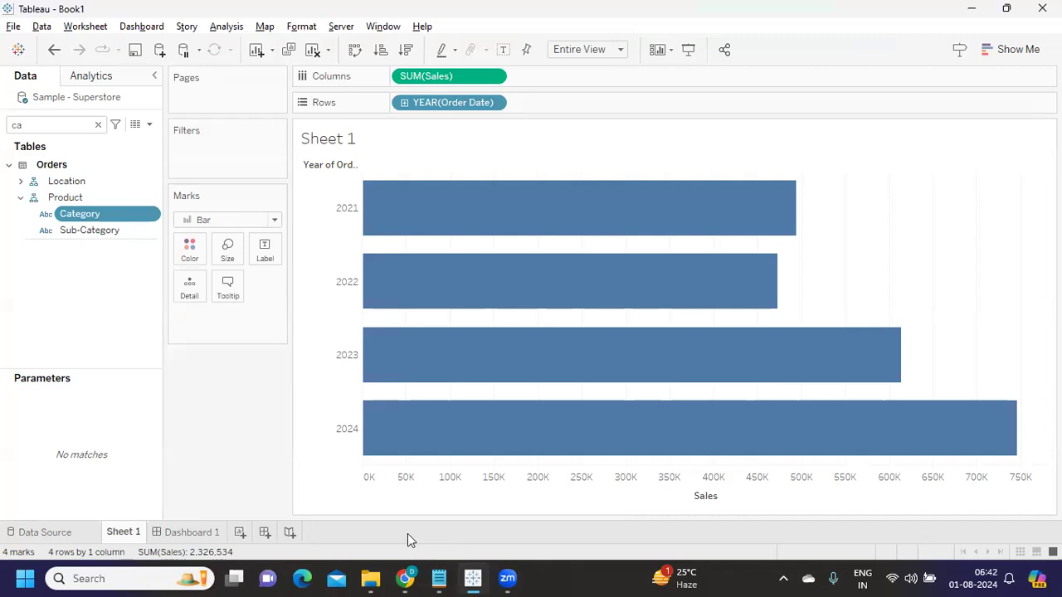
{"action": "mouse_move", "coordinate": [405, 578]}
{"action": "left_click", "coordinate": [407, 535]}
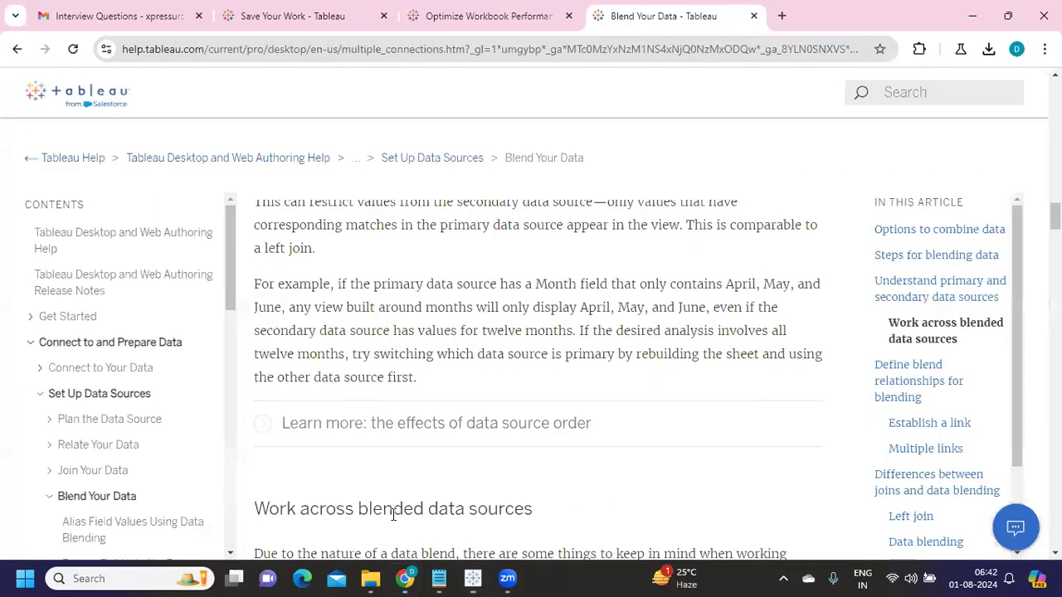
{"action": "left_click", "coordinate": [457, 23]}
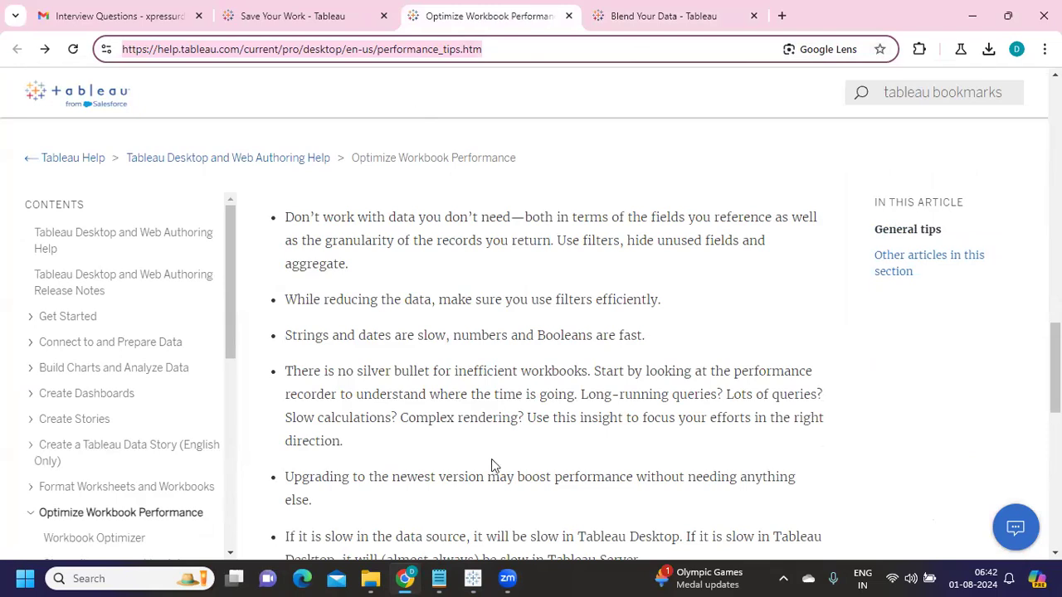
Step: Switch to Tableau and bring up the Create Bookmark dialog for Sheet 1, then dismiss it without saving
{"action": "mouse_move", "coordinate": [473, 578]}
{"action": "left_click", "coordinate": [469, 498]}
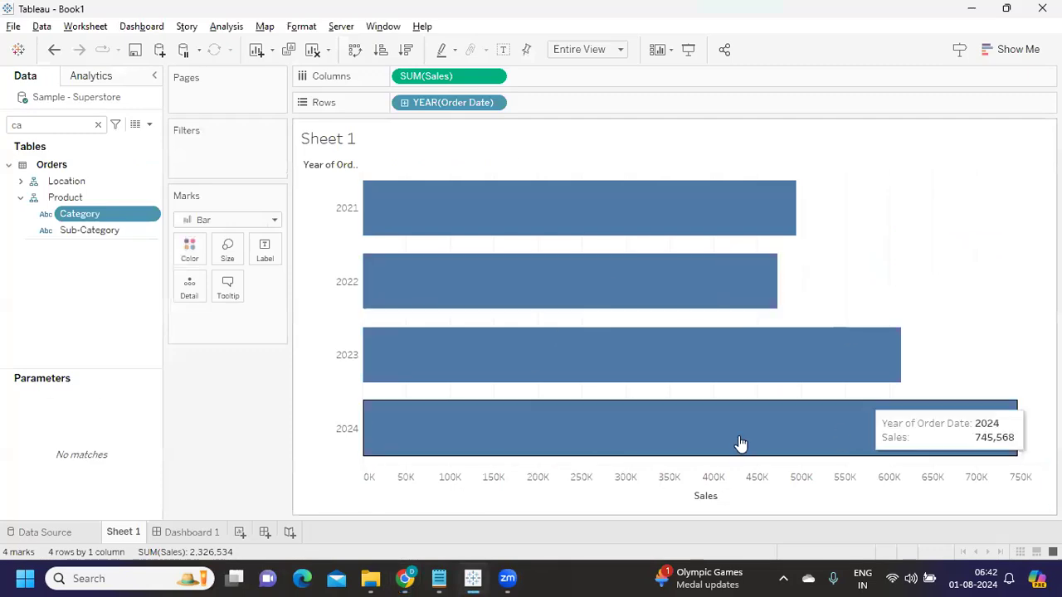
{"action": "mouse_move", "coordinate": [509, 258]}
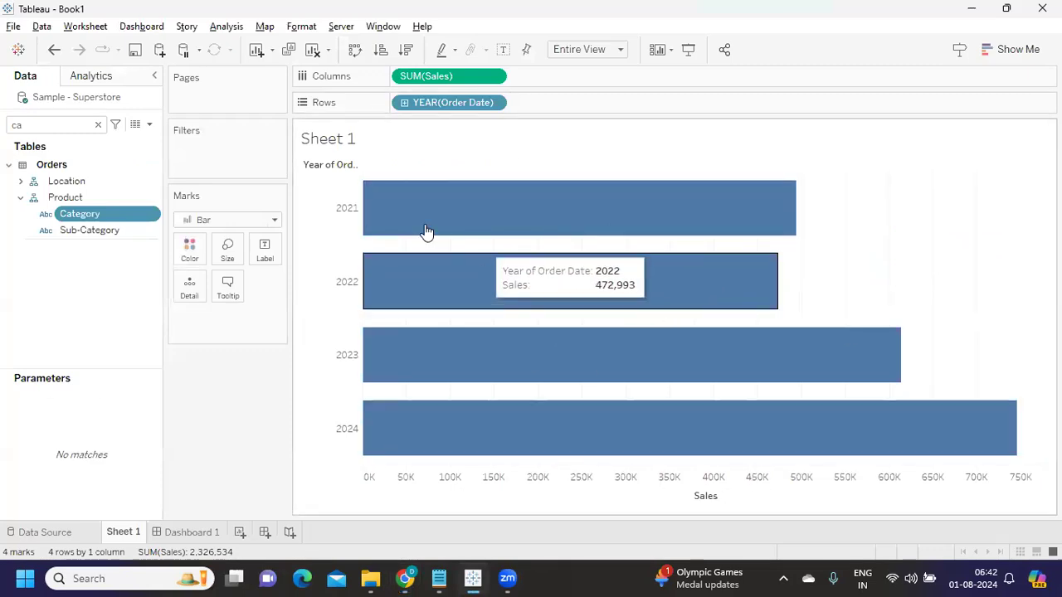
{"action": "left_click", "coordinate": [383, 26]}
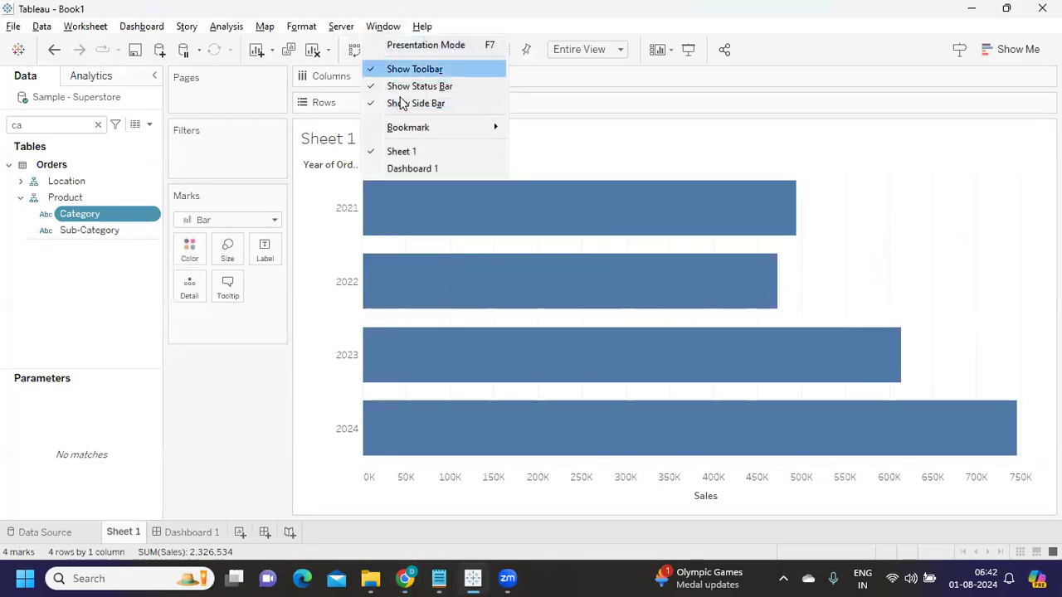
{"action": "mouse_move", "coordinate": [417, 130]}
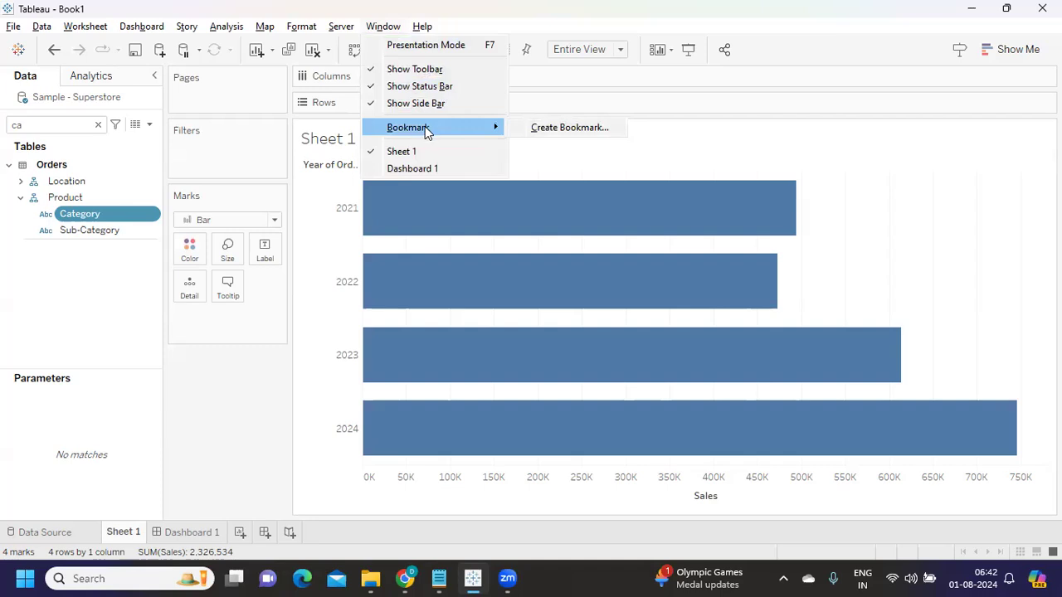
{"action": "left_click", "coordinate": [558, 128]}
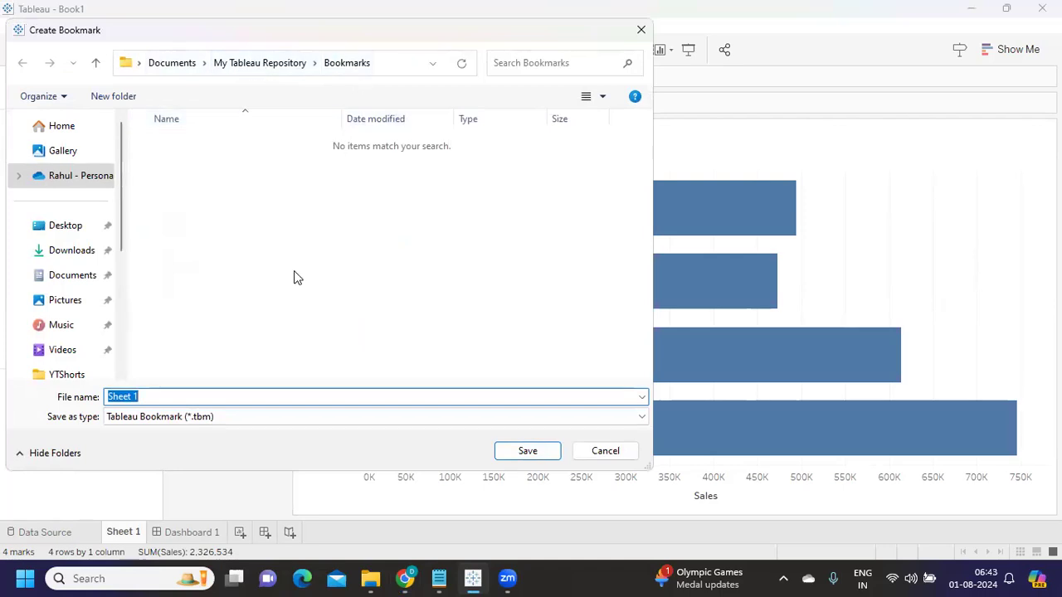
{"action": "left_click", "coordinate": [585, 455]}
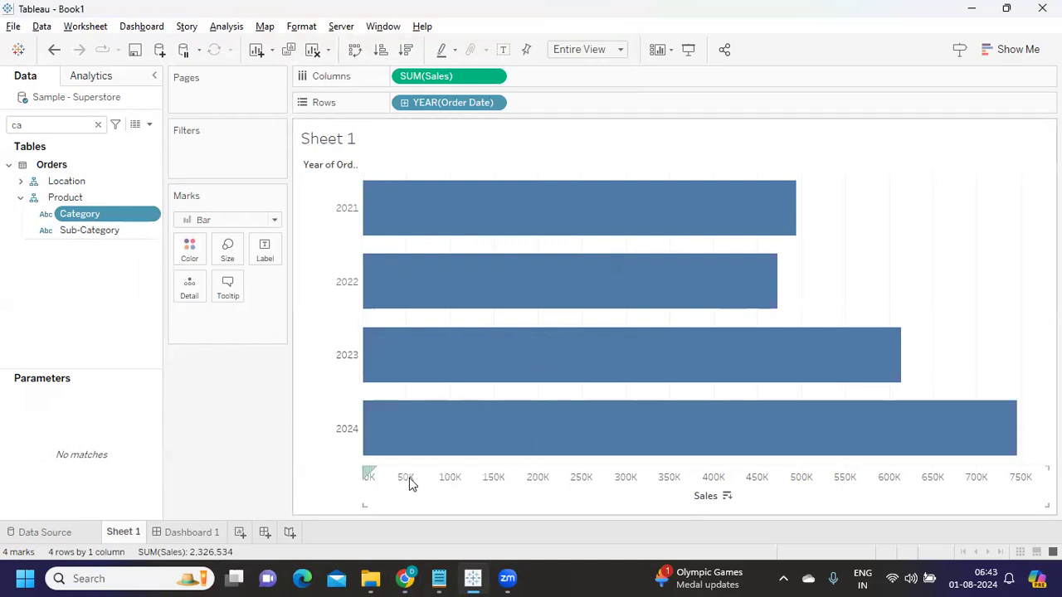
Step: Return to Notepad and highlight question 6 on Tableau Bookmarks and question 7 on row-level security
{"action": "mouse_move", "coordinate": [439, 579]}
{"action": "left_click", "coordinate": [417, 506]}
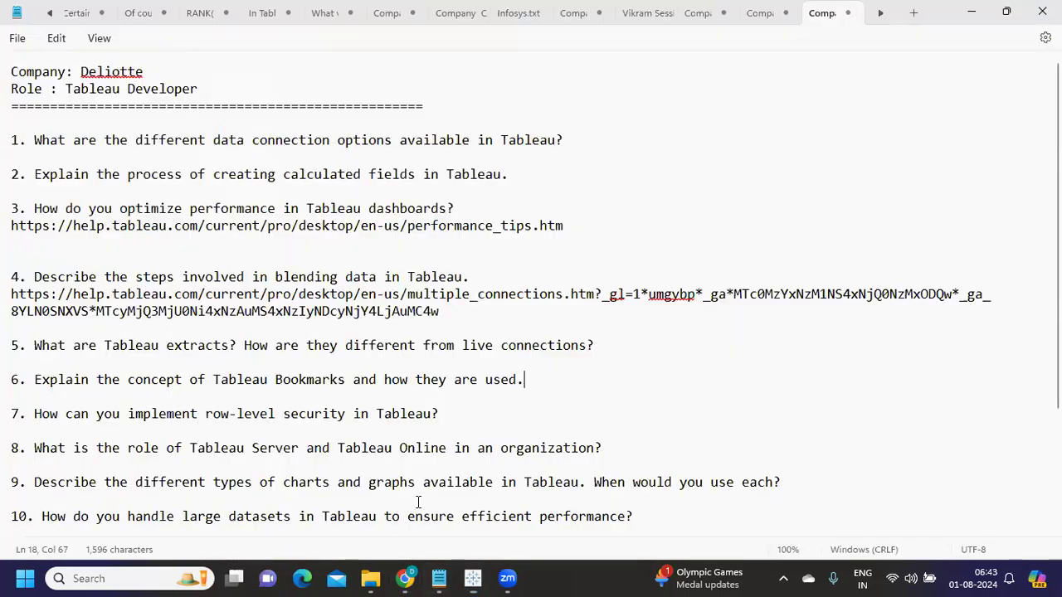
{"action": "left_click_drag", "start_coordinate": [166, 379], "coordinate": [546, 386]}
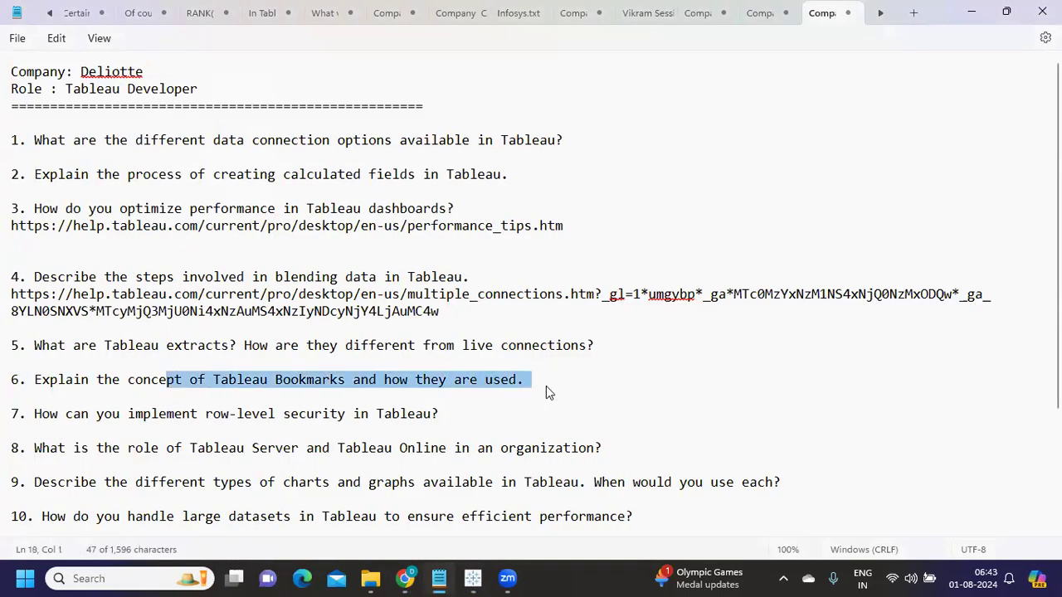
{"action": "left_click", "coordinate": [455, 415]}
{"action": "left_click_drag", "start_coordinate": [96, 414], "coordinate": [457, 426]}
{"action": "left_click", "coordinate": [463, 430]}
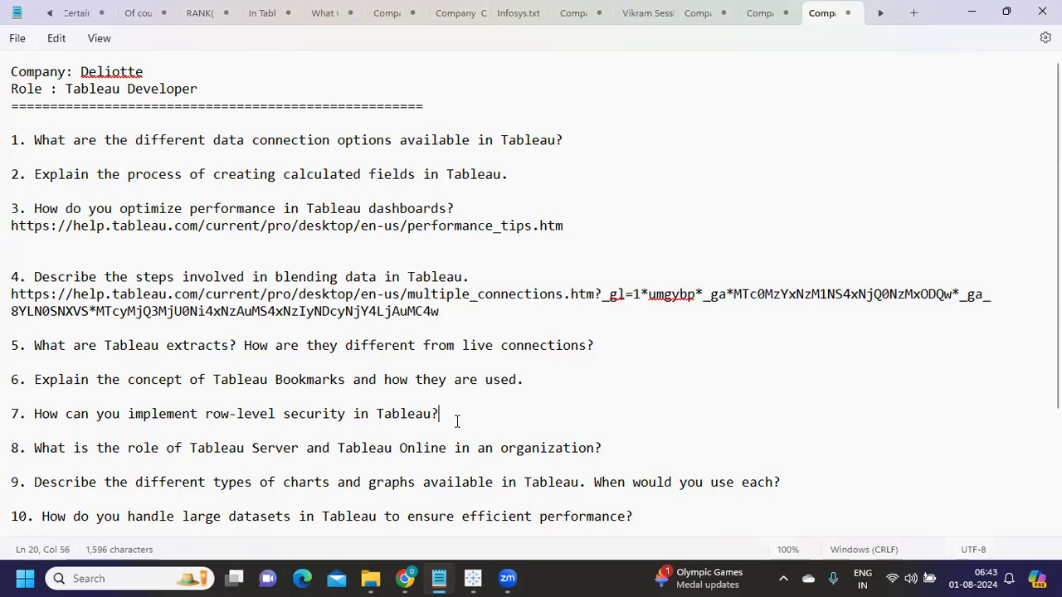
Step: Switch to Tableau and show the fields offered for creating a user filter, leaving without choosing one
{"action": "mouse_move", "coordinate": [477, 578]}
{"action": "left_click", "coordinate": [469, 494]}
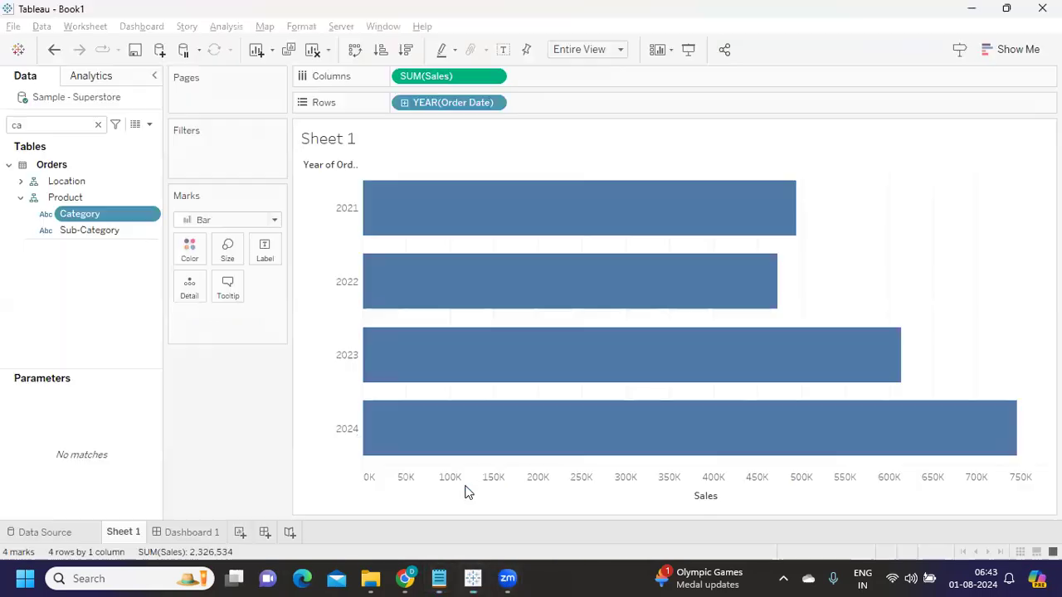
{"action": "left_click", "coordinate": [339, 28]}
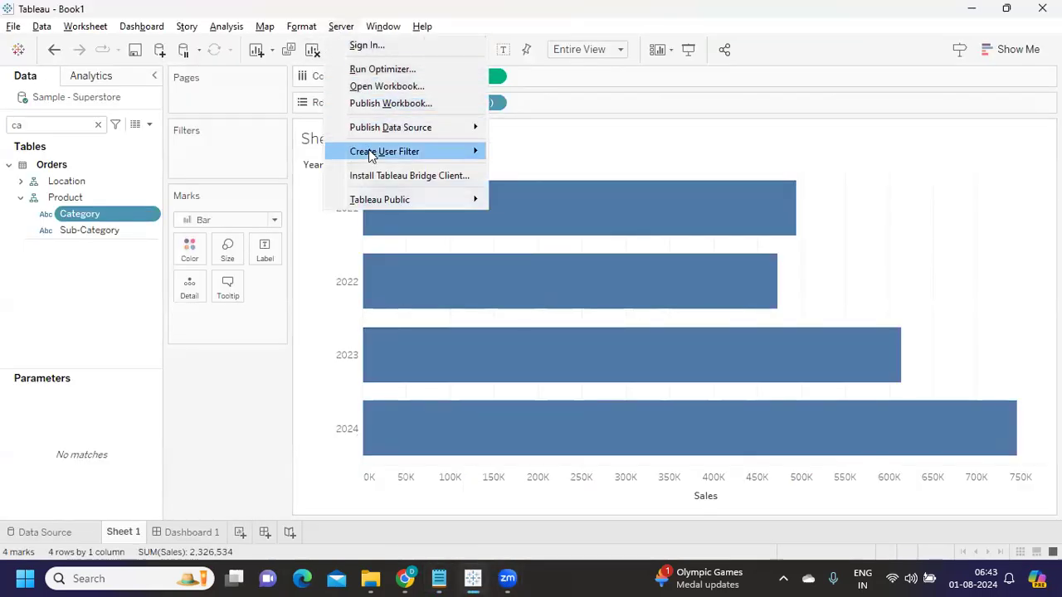
{"action": "mouse_move", "coordinate": [370, 151]}
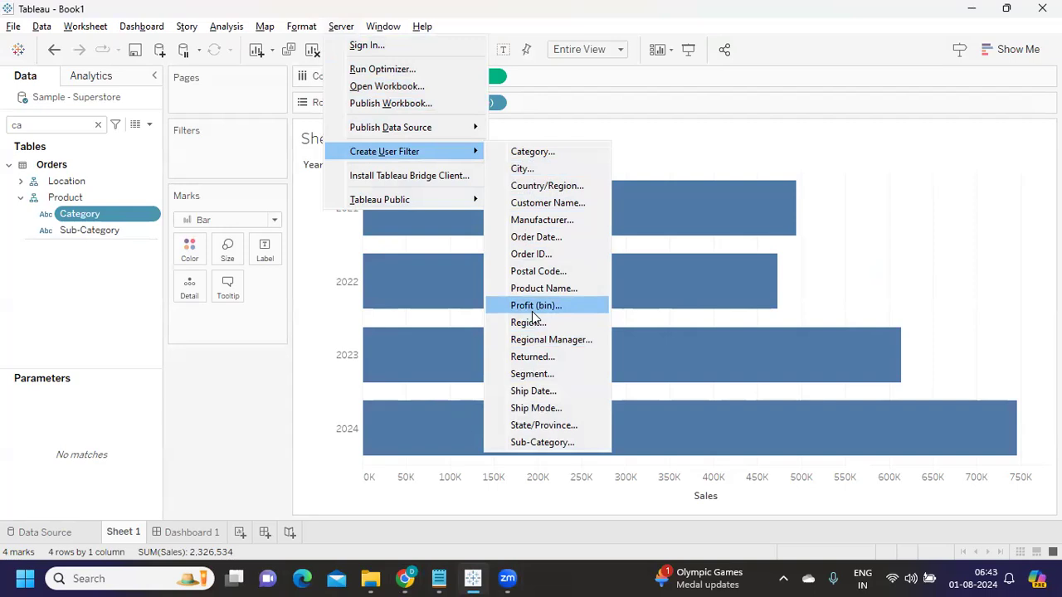
{"action": "left_click", "coordinate": [661, 149]}
Step: Switch to Notepad and add the line "Youtube link" under question 7 on row-level security
{"action": "mouse_move", "coordinate": [438, 568]}
{"action": "left_click", "coordinate": [443, 520]}
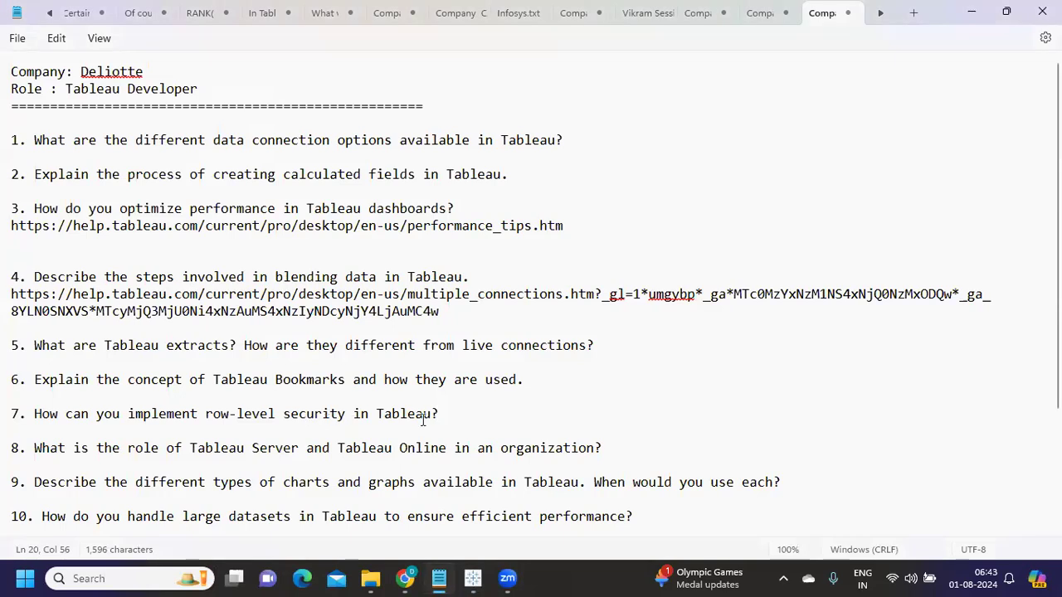
{"action": "key", "text": "Return"}
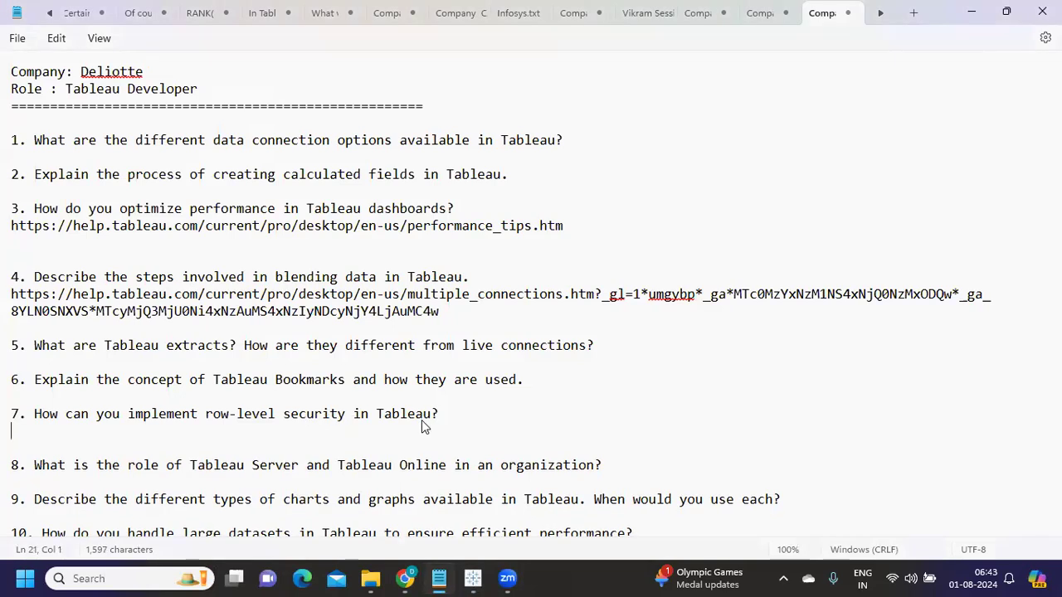
{"action": "type", "text": "Youtube "}
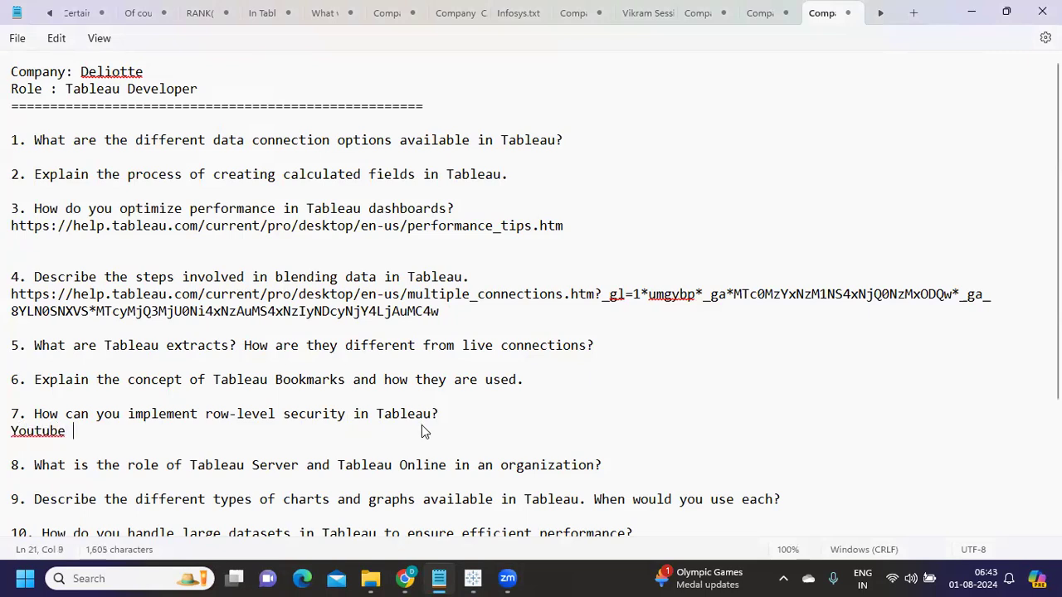
{"action": "type", "text": "link"}
Step: Highlight question 8 and its words "Tableau Server" while explaining the role of Tableau Server in an organization
{"action": "scroll", "coordinate": [394, 440], "scroll_direction": "down", "scroll_amount": 2}
{"action": "scroll", "coordinate": [394, 440], "scroll_direction": "down", "scroll_amount": 1}
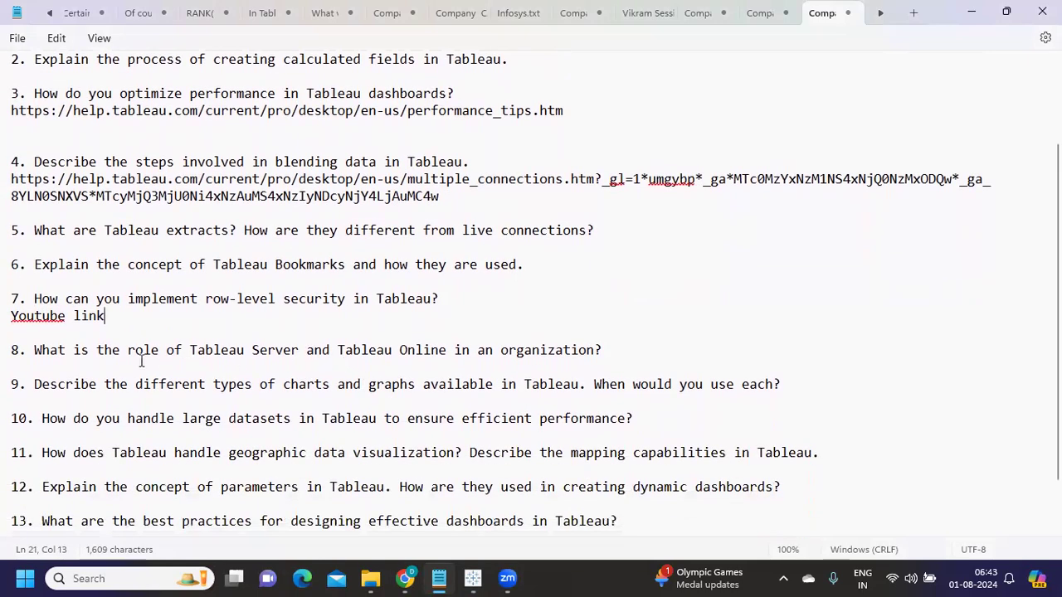
{"action": "left_click_drag", "start_coordinate": [96, 355], "coordinate": [355, 351]}
{"action": "key", "text": "shift+Home"}
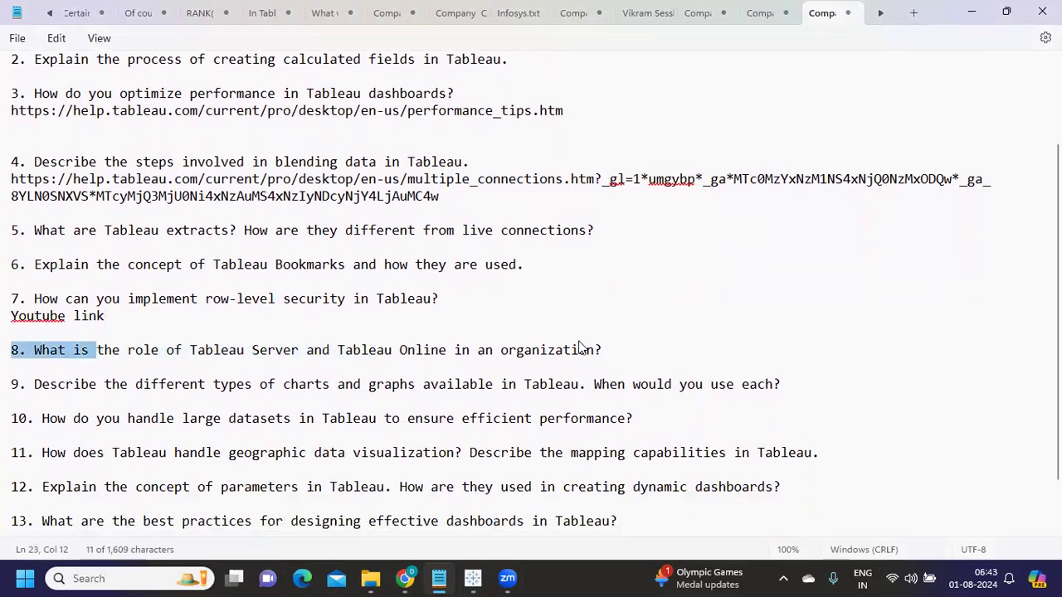
{"action": "left_click", "coordinate": [628, 355], "text": "shift"}
{"action": "left_click", "coordinate": [628, 354]}
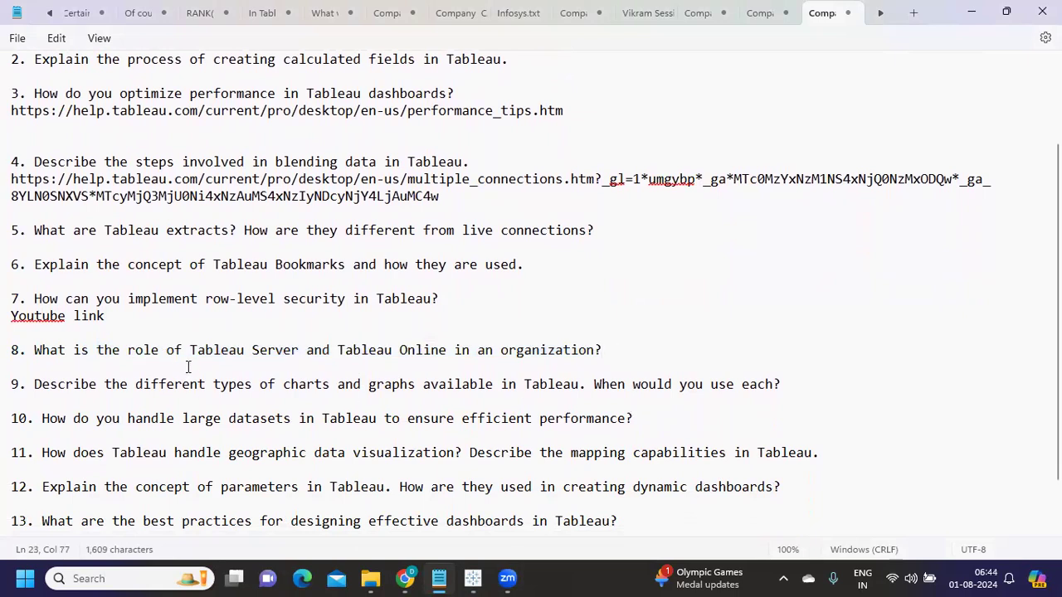
{"action": "left_click_drag", "start_coordinate": [190, 350], "coordinate": [303, 351]}
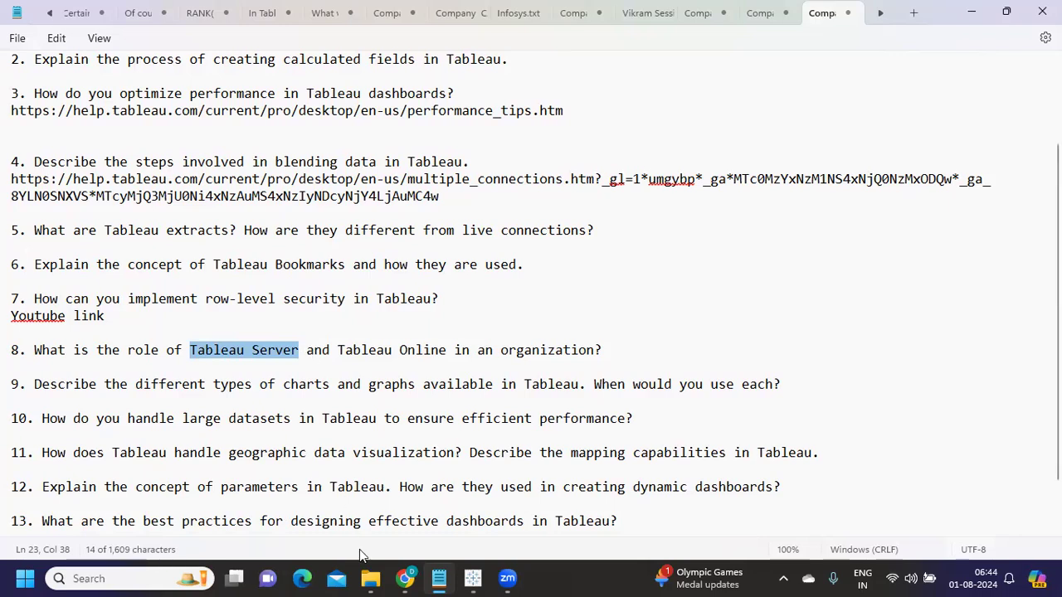
{"action": "mouse_move", "coordinate": [471, 578]}
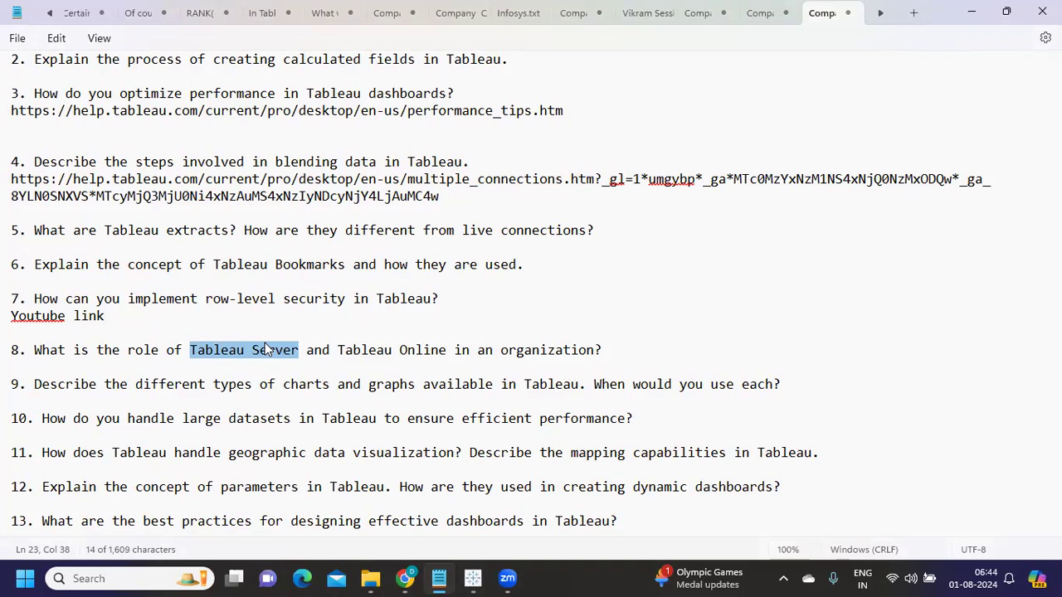
{"action": "left_click", "coordinate": [361, 355]}
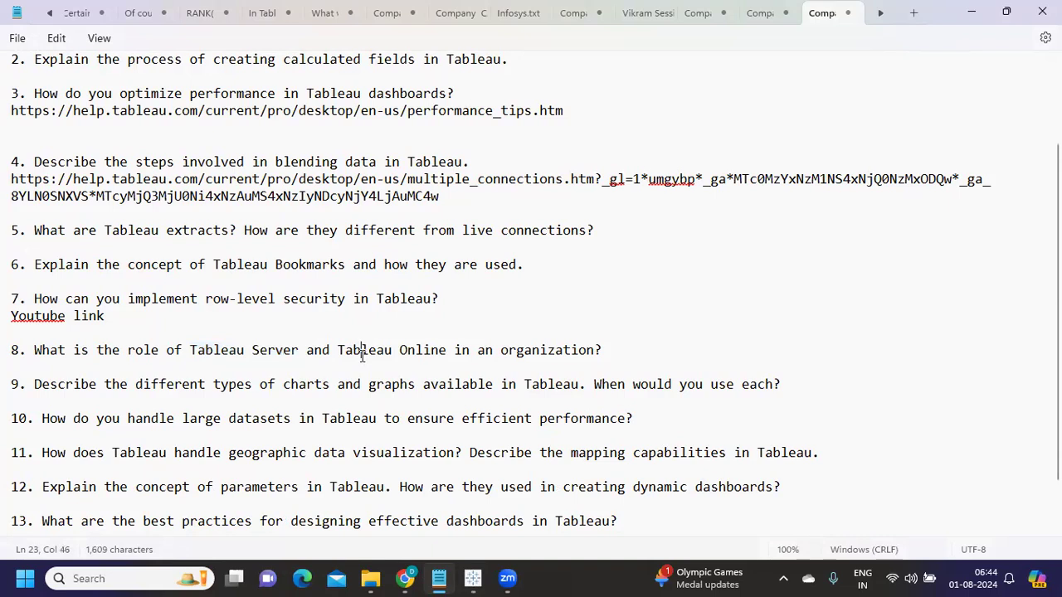
{"action": "left_click_drag", "start_coordinate": [145, 350], "coordinate": [303, 347]}
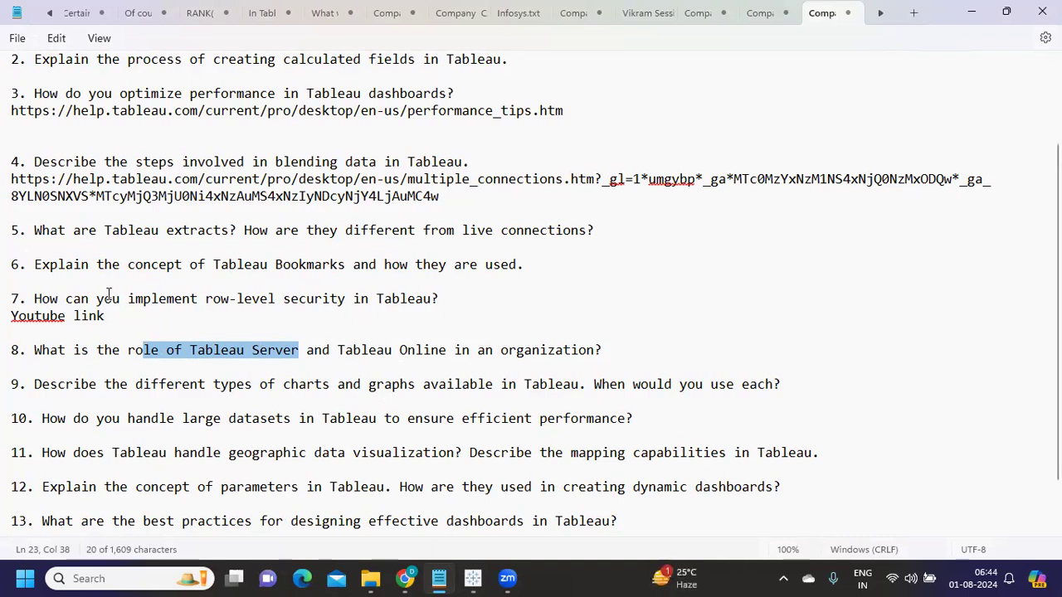
{"action": "left_click", "coordinate": [205, 359]}
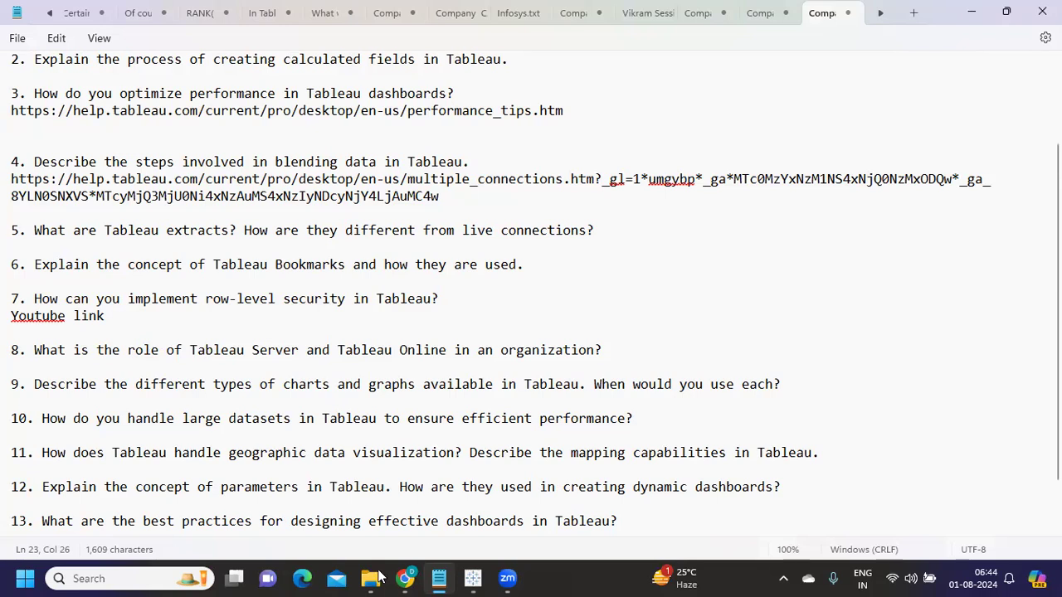
Step: Alternate between the Tableau sales sheet and Notepad, highlighting question 8 on Tableau Server and Tableau Online
{"action": "left_click", "coordinate": [473, 515]}
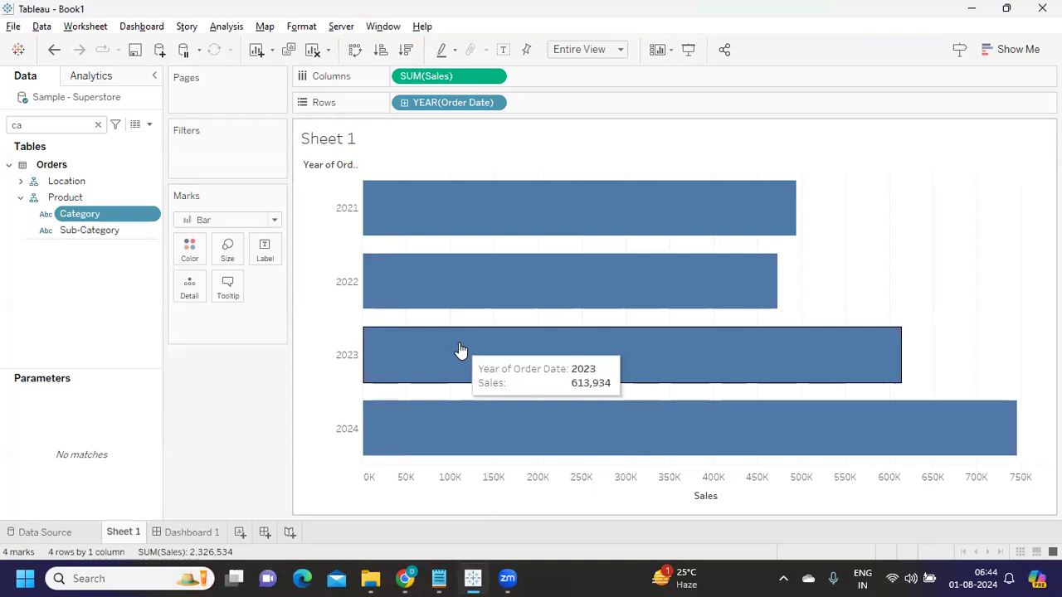
{"action": "mouse_move", "coordinate": [427, 194]}
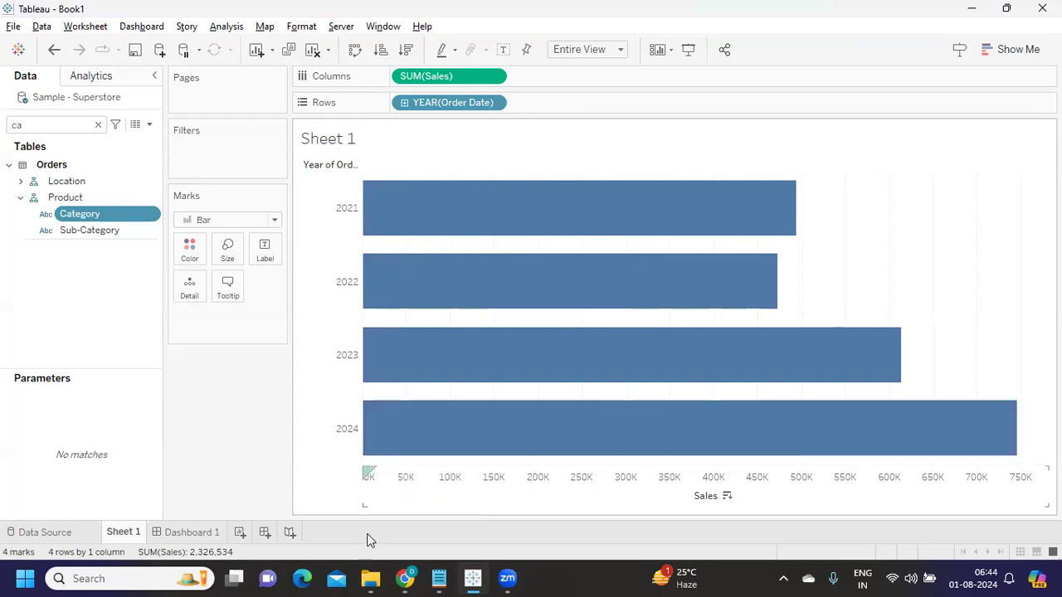
{"action": "mouse_move", "coordinate": [439, 574]}
{"action": "left_click", "coordinate": [439, 535]}
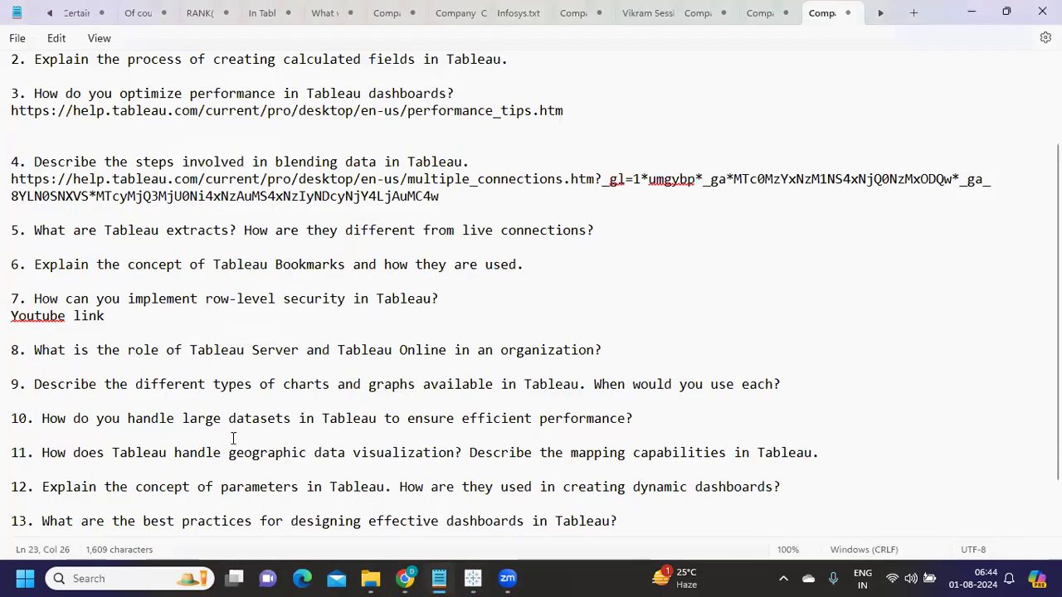
{"action": "left_click_drag", "start_coordinate": [224, 351], "coordinate": [373, 351]}
{"action": "mouse_move", "coordinate": [473, 578]}
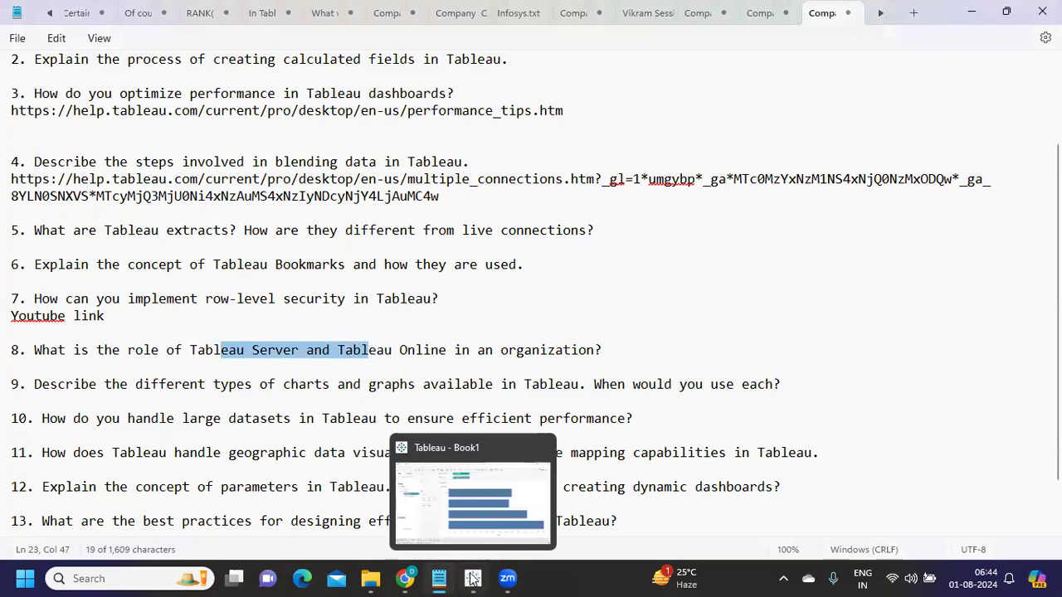
{"action": "left_click", "coordinate": [481, 514]}
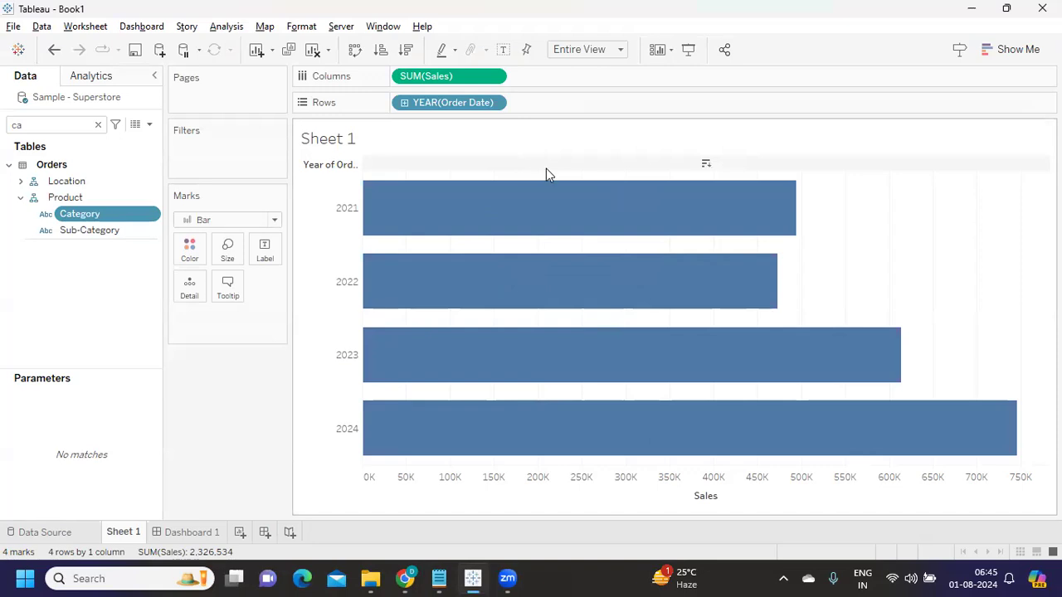
{"action": "key", "text": "alt+Tab"}
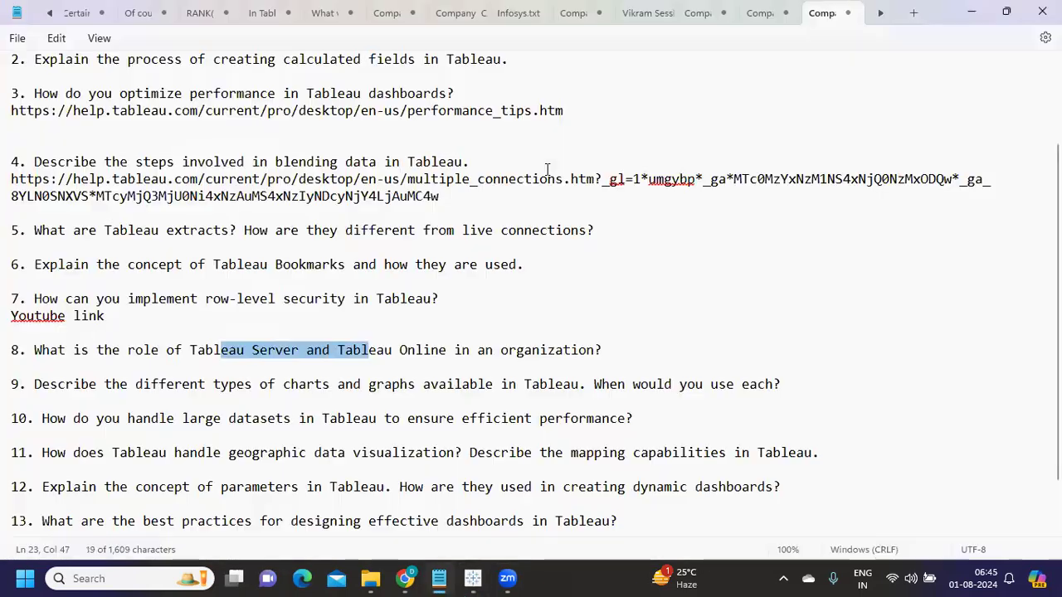
{"action": "left_click", "coordinate": [370, 351]}
{"action": "left_click_drag", "start_coordinate": [216, 343], "coordinate": [553, 373]}
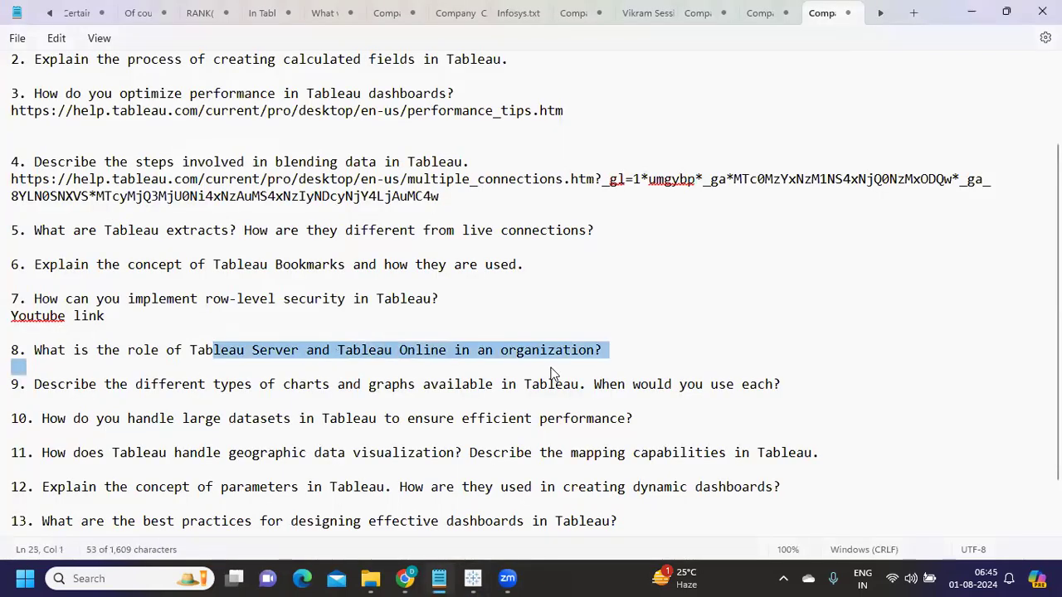
Step: Highlight question 9 on chart types, then switch to Tableau and display the Show Me chart options
{"action": "left_click", "coordinate": [458, 400]}
{"action": "left_click_drag", "start_coordinate": [177, 387], "coordinate": [789, 398]}
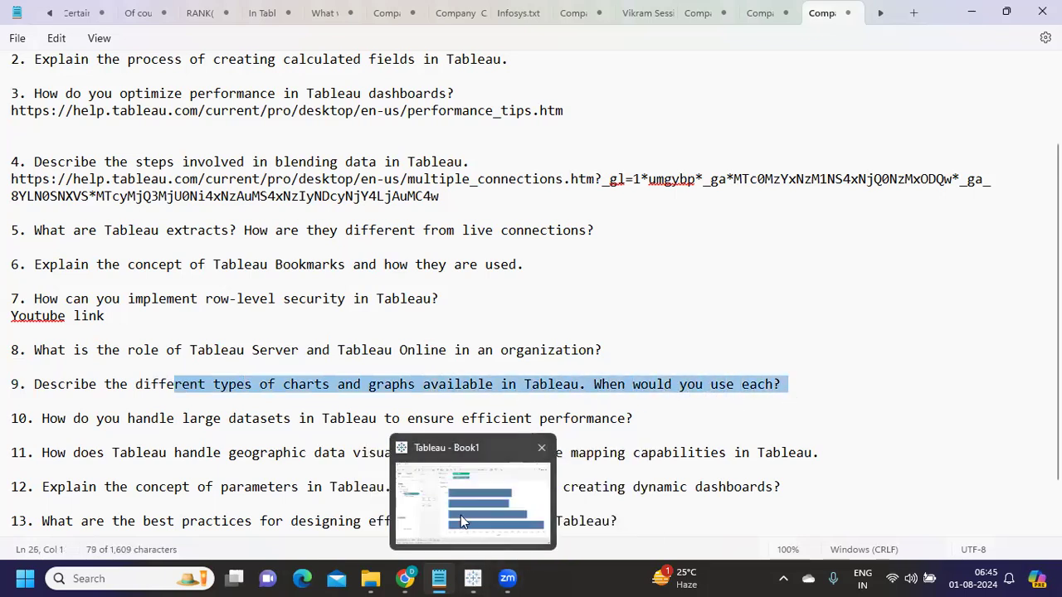
{"action": "left_click", "coordinate": [461, 515]}
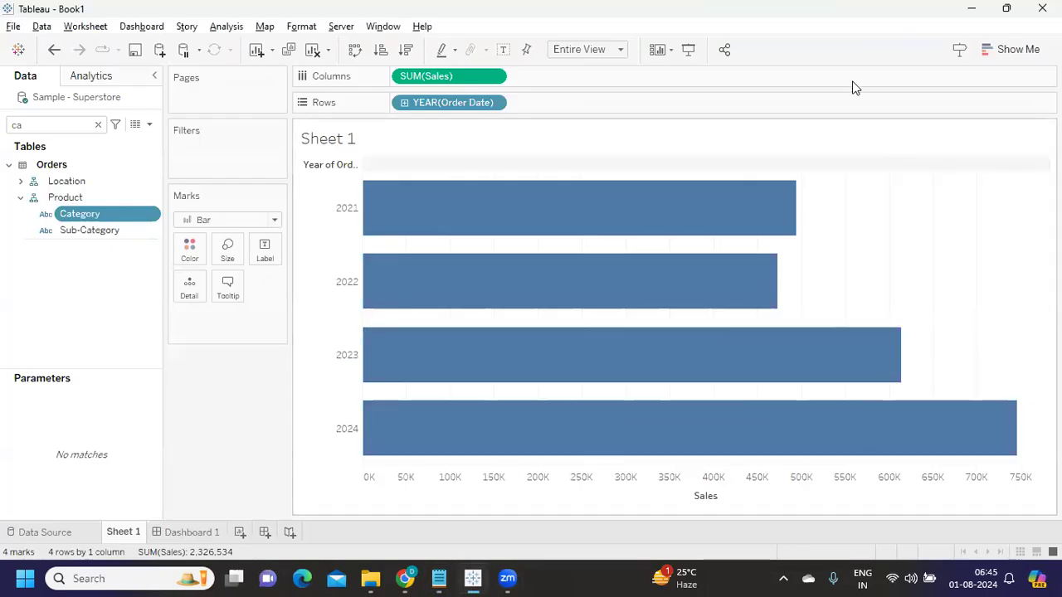
{"action": "key", "text": "ctrl+1"}
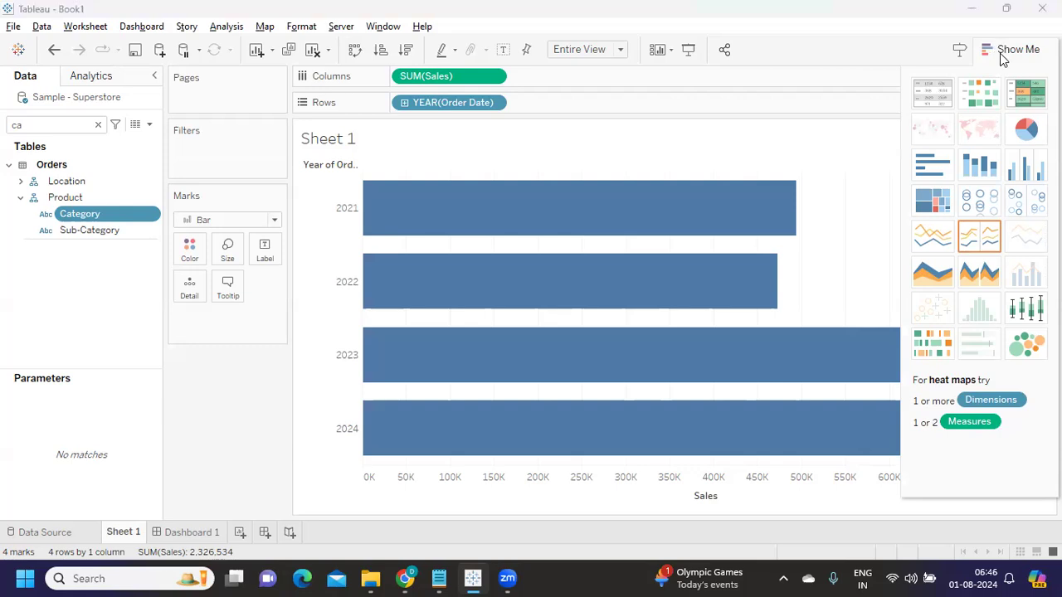
Step: Return to Notepad and highlight question 9 on charts and graphs and question 10 on handling large datasets
{"action": "key", "text": "alt+Tab"}
{"action": "left_click", "coordinate": [206, 385]}
{"action": "key", "text": "shift+Home"}
{"action": "left_click_drag", "start_coordinate": [199, 384], "coordinate": [788, 385]}
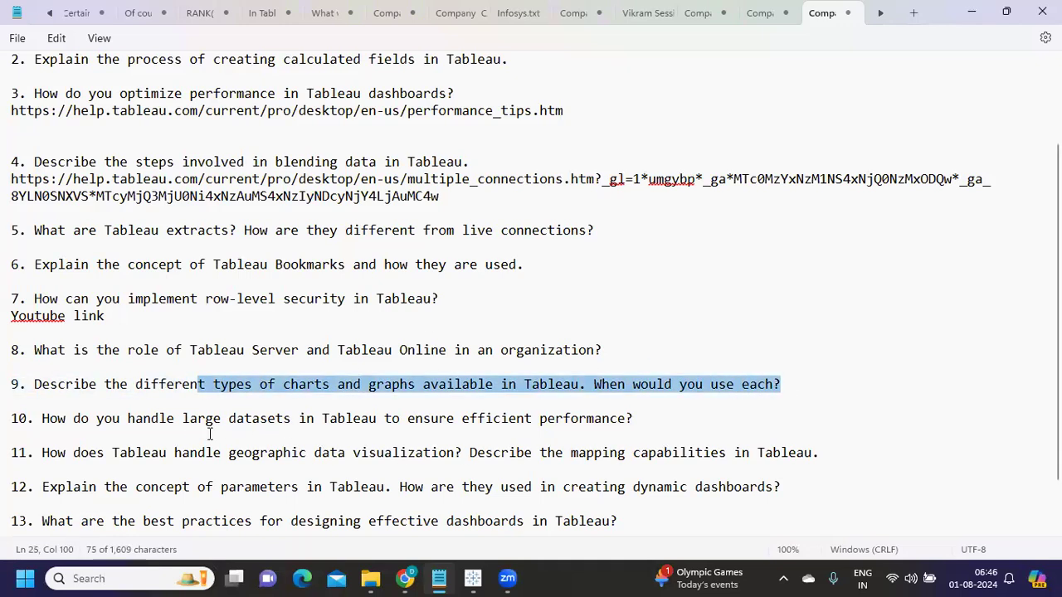
{"action": "left_click_drag", "start_coordinate": [96, 418], "coordinate": [655, 422]}
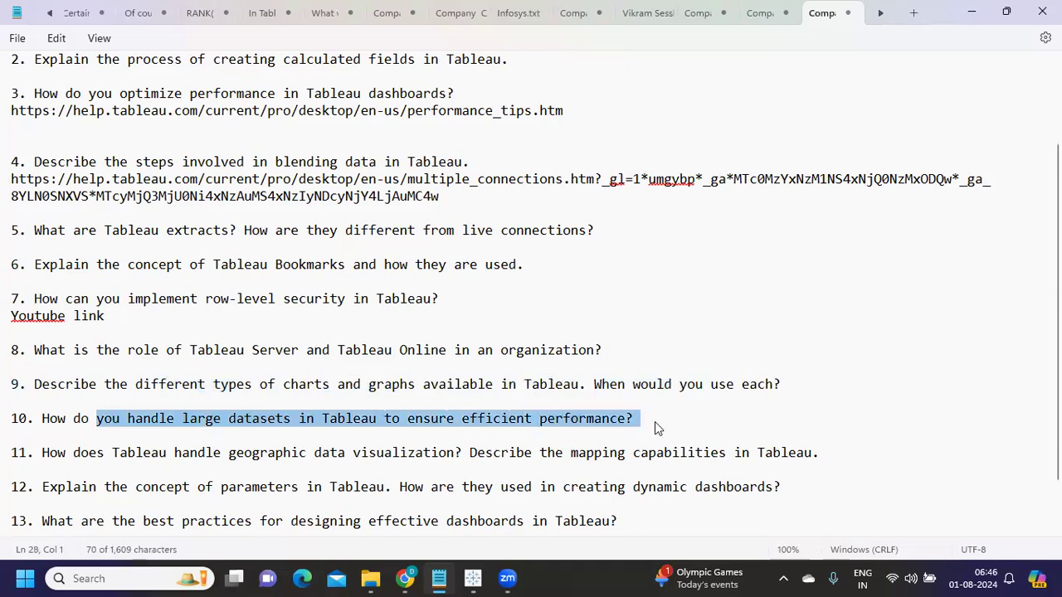
Step: Highlight question 10 and its words "datasets" and "ensure" while explaining how to handle large datasets
{"action": "left_click", "coordinate": [654, 428]}
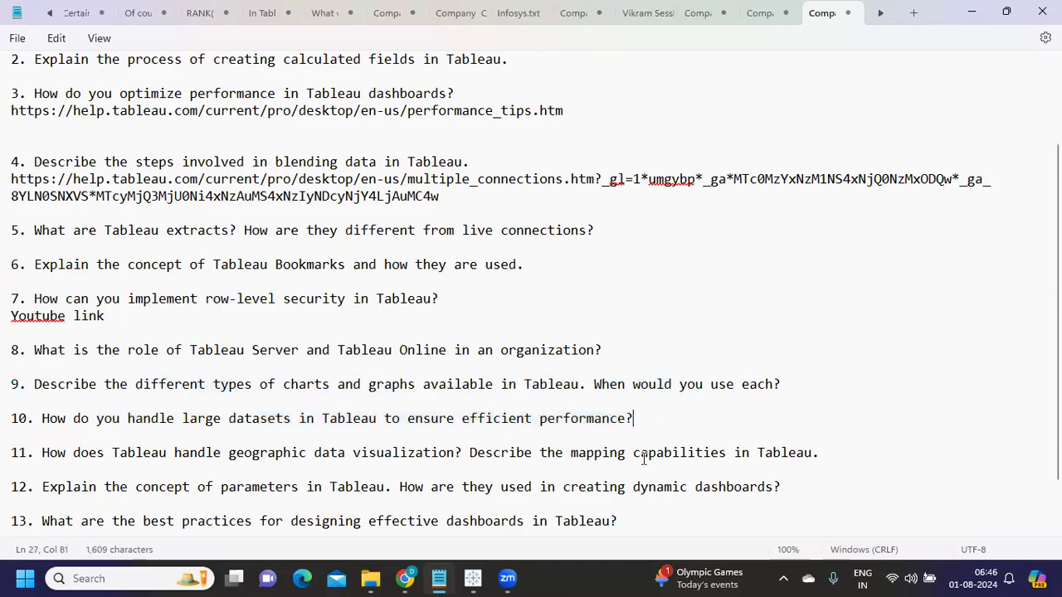
{"action": "double_click", "coordinate": [274, 428]}
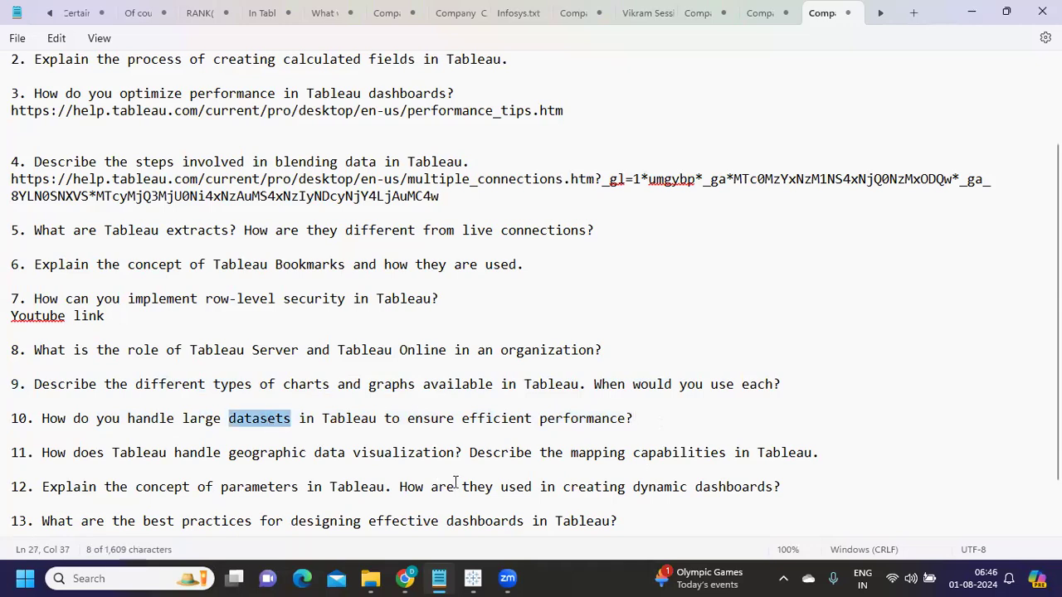
{"action": "left_click", "coordinate": [414, 432]}
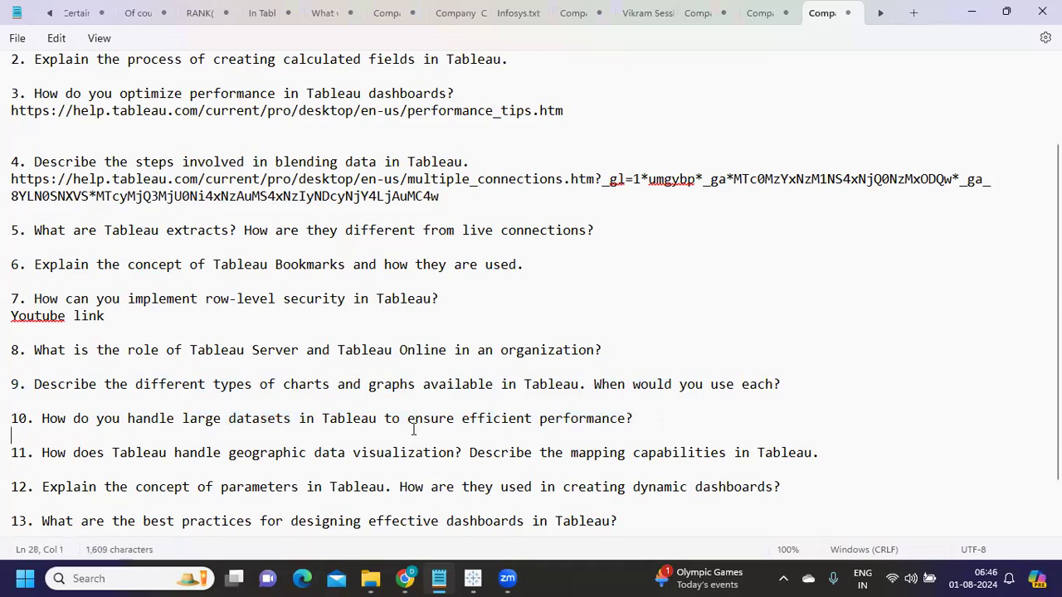
{"action": "double_click", "coordinate": [273, 421]}
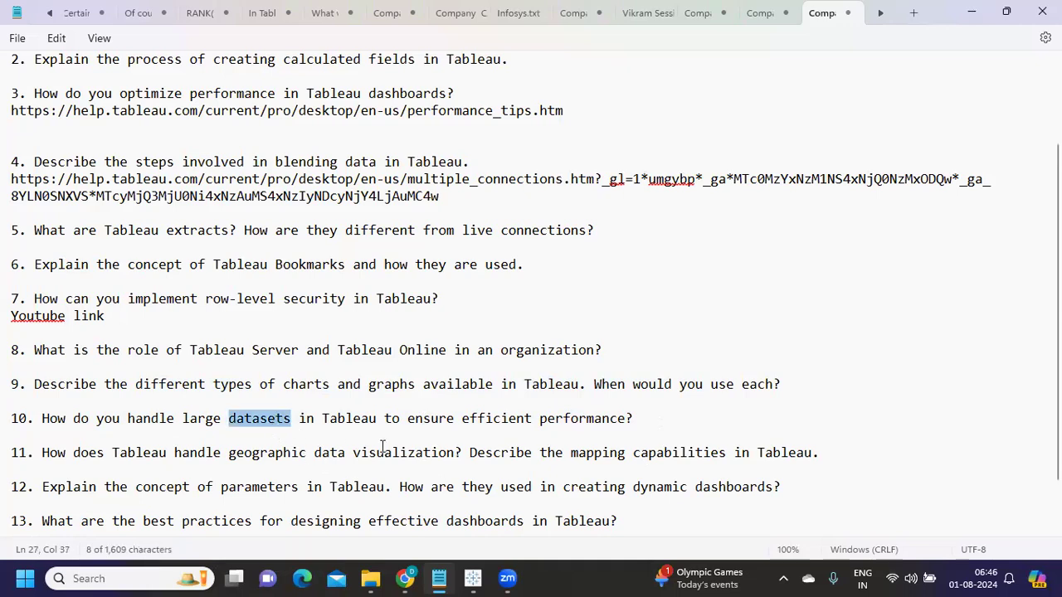
{"action": "double_click", "coordinate": [409, 420]}
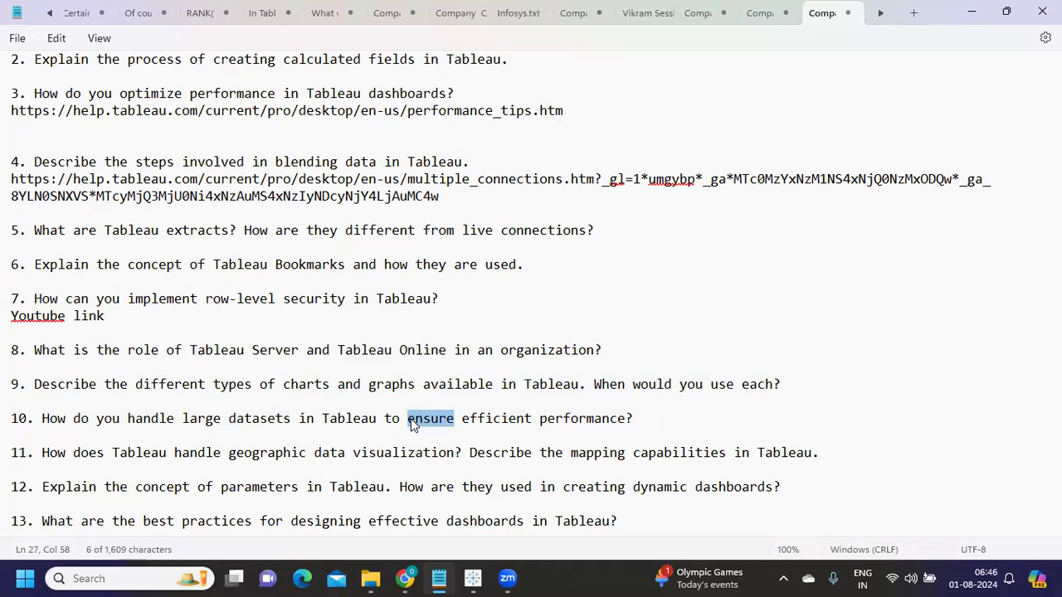
{"action": "left_click", "coordinate": [575, 428]}
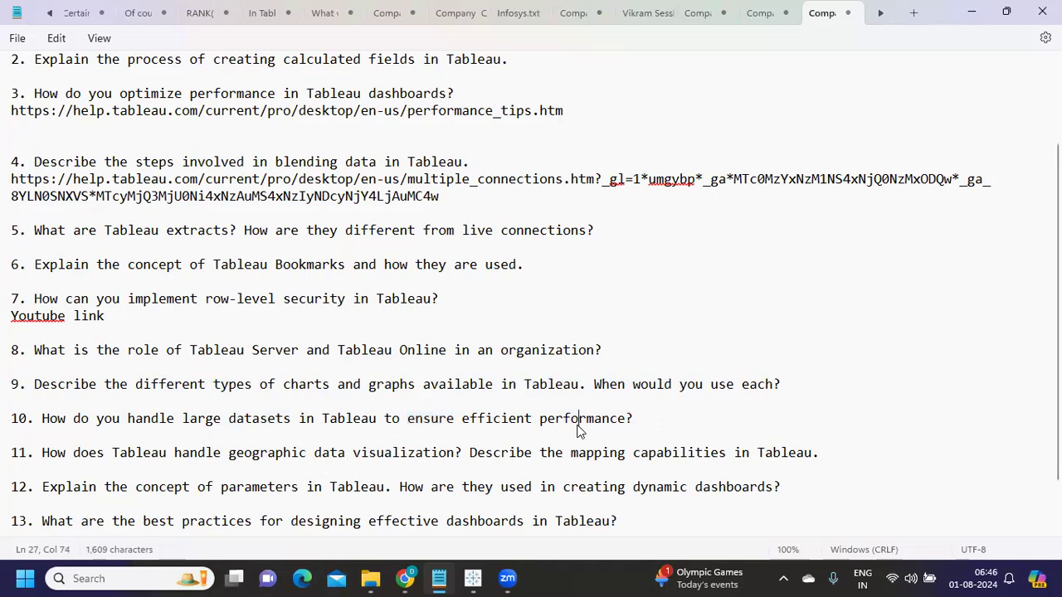
{"action": "left_click_drag", "start_coordinate": [671, 422], "coordinate": [21, 414]}
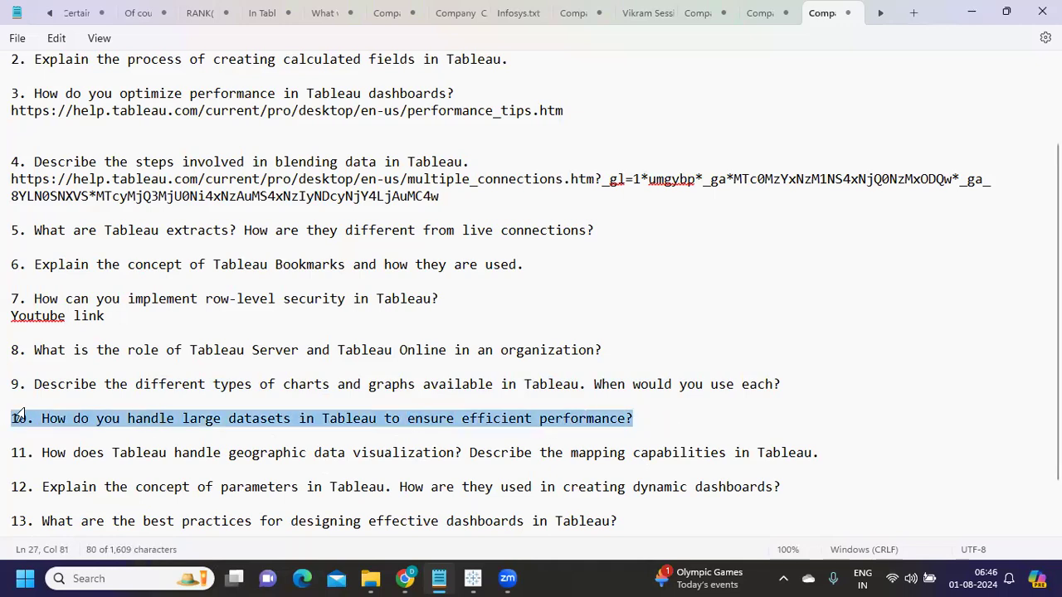
{"action": "left_click", "coordinate": [195, 419]}
{"action": "left_click_drag", "start_coordinate": [673, 419], "coordinate": [0, 399]}
Step: Highlight question 11 on geographic data visualization, then switch to Tableau and display the background map options
{"action": "scroll", "coordinate": [18, 418], "scroll_direction": "down", "scroll_amount": 3}
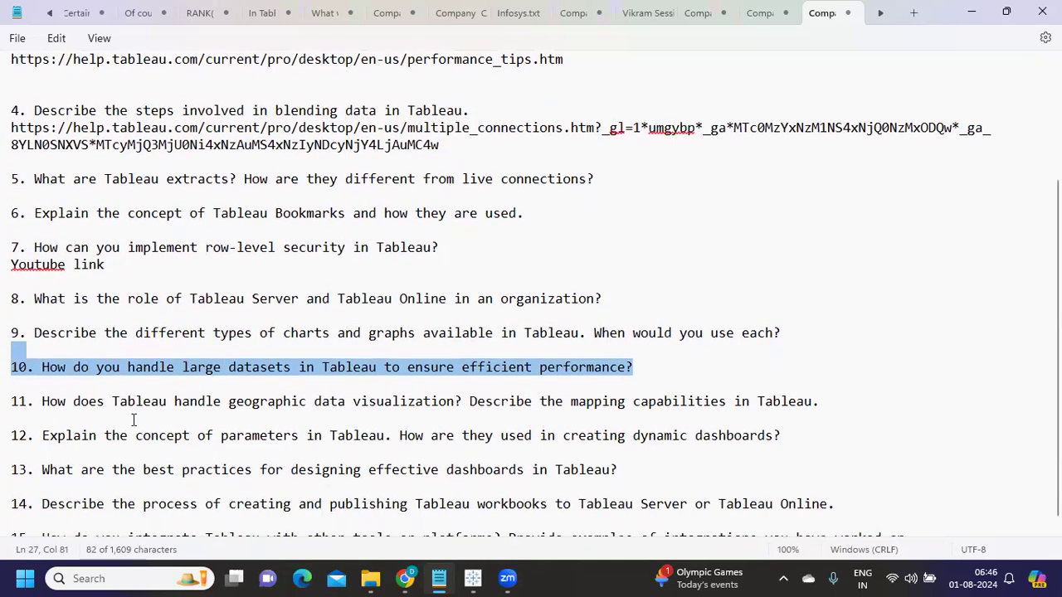
{"action": "left_click_drag", "start_coordinate": [119, 391], "coordinate": [823, 399]}
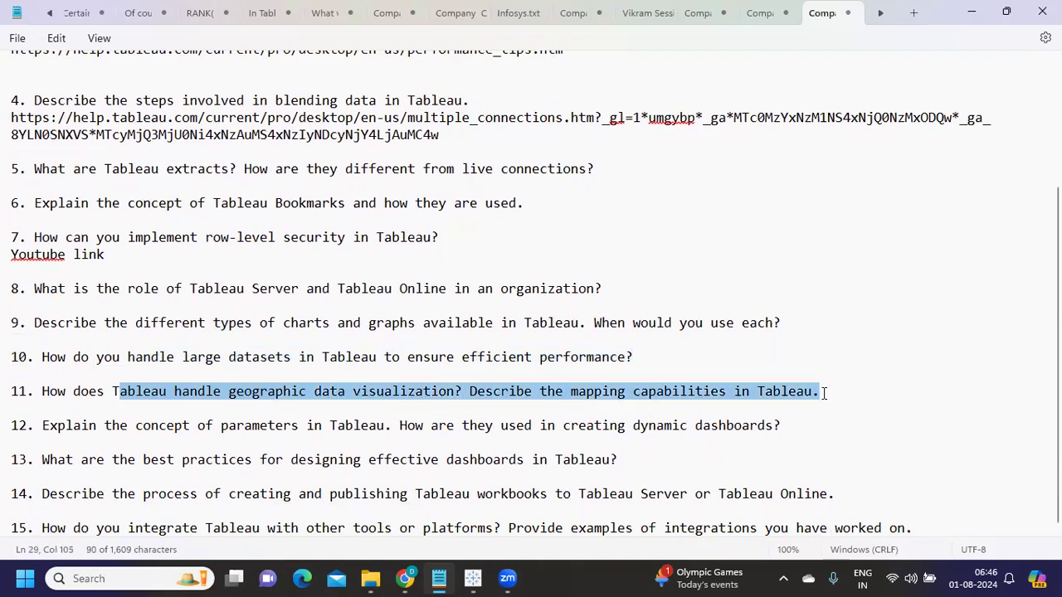
{"action": "mouse_move", "coordinate": [473, 578]}
{"action": "left_click", "coordinate": [470, 529]}
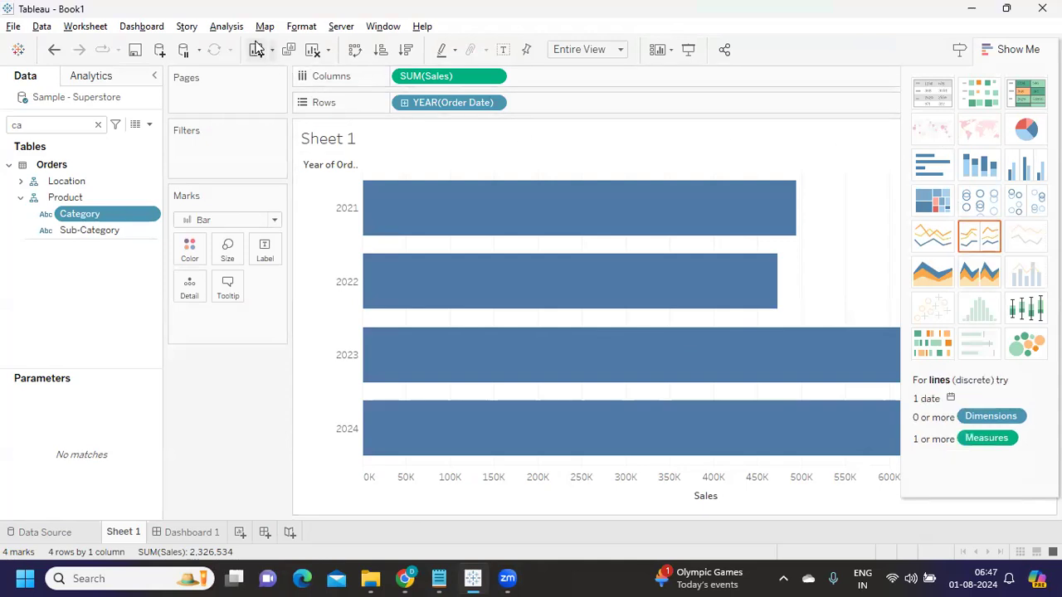
{"action": "left_click", "coordinate": [264, 27]}
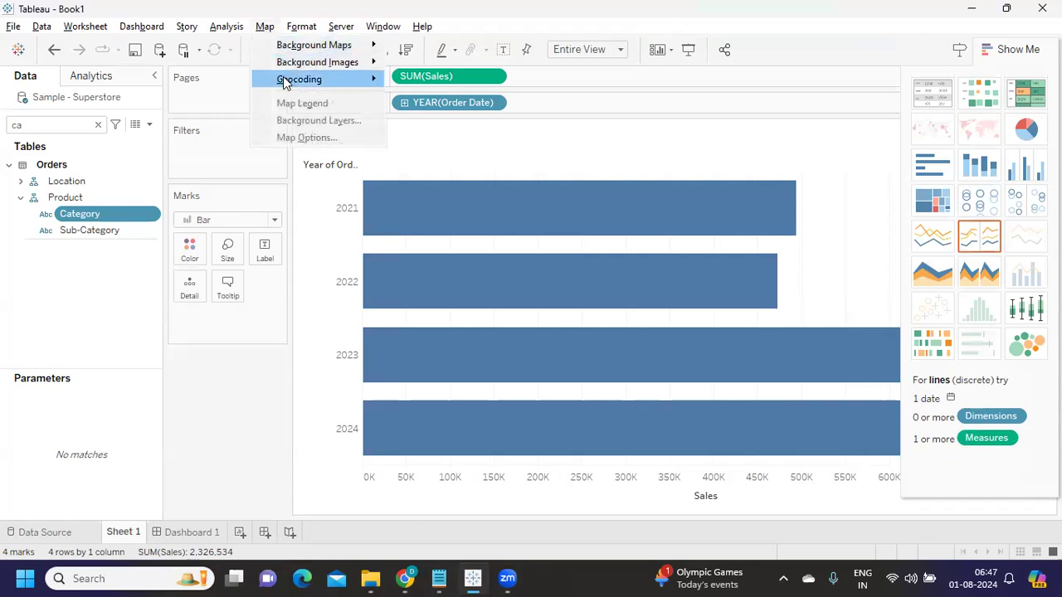
{"action": "mouse_move", "coordinate": [284, 81]}
{"action": "mouse_move", "coordinate": [303, 51]}
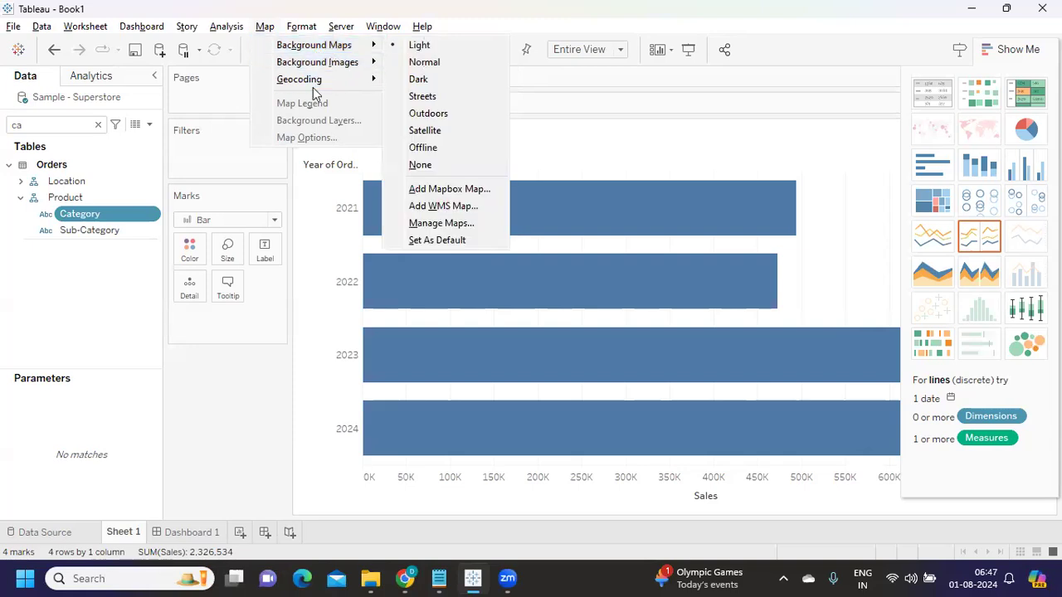
Step: Return to Notepad and highlight question 12 and its word "parameters"
{"action": "key", "text": "alt+Tab"}
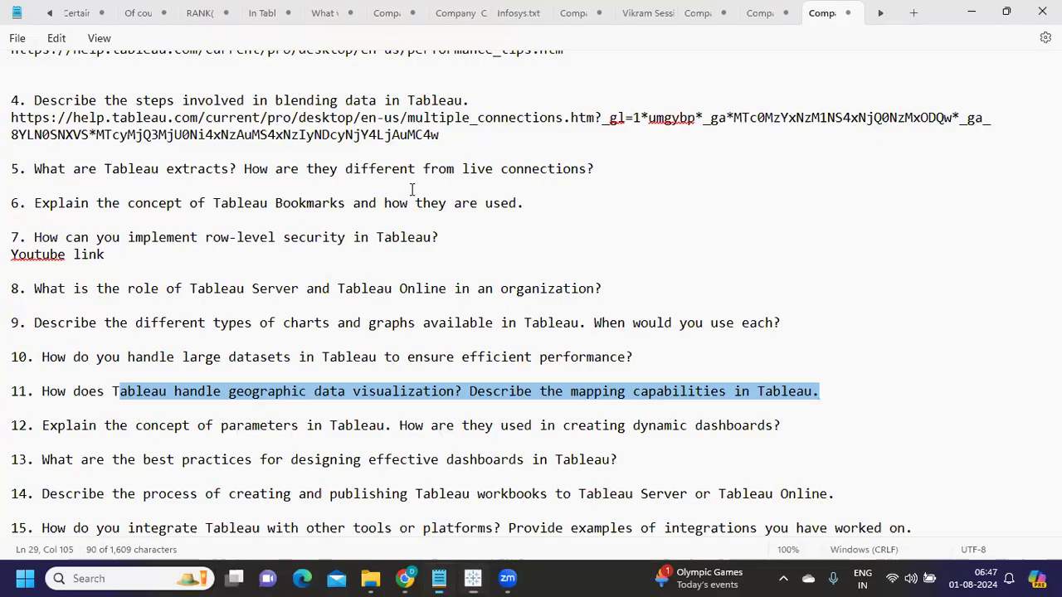
{"action": "left_click", "coordinate": [235, 392]}
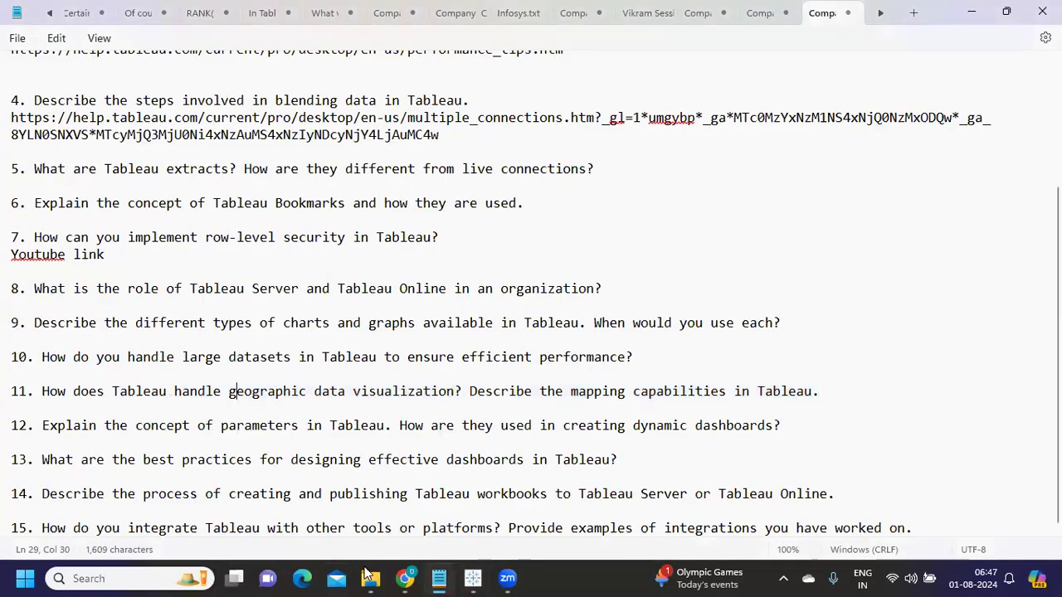
{"action": "left_click_drag", "start_coordinate": [197, 428], "coordinate": [794, 425]}
{"action": "left_click", "coordinate": [795, 426]}
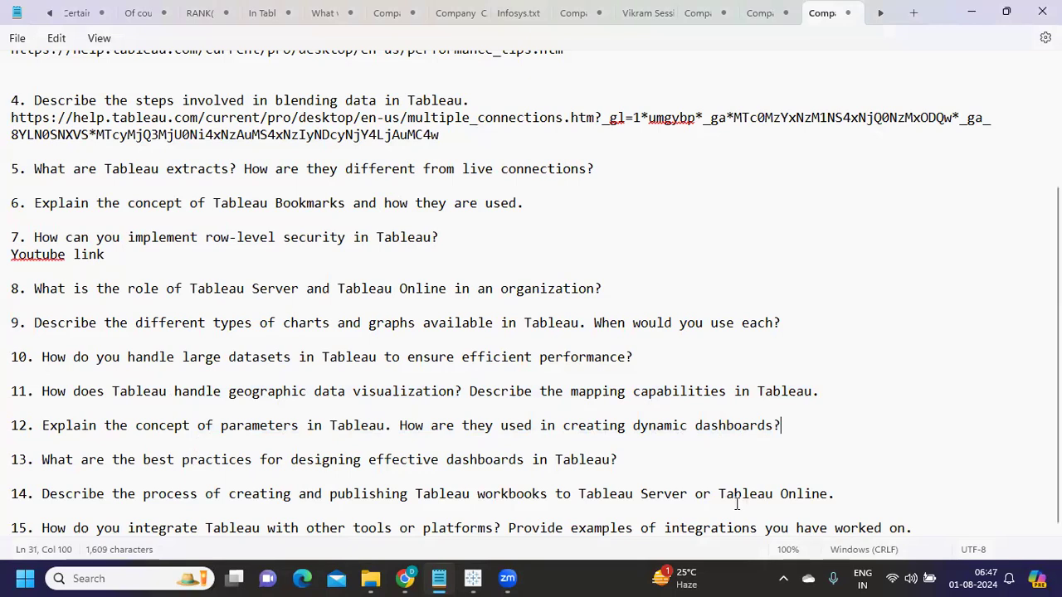
{"action": "left_click_drag", "start_coordinate": [803, 429], "coordinate": [19, 433]}
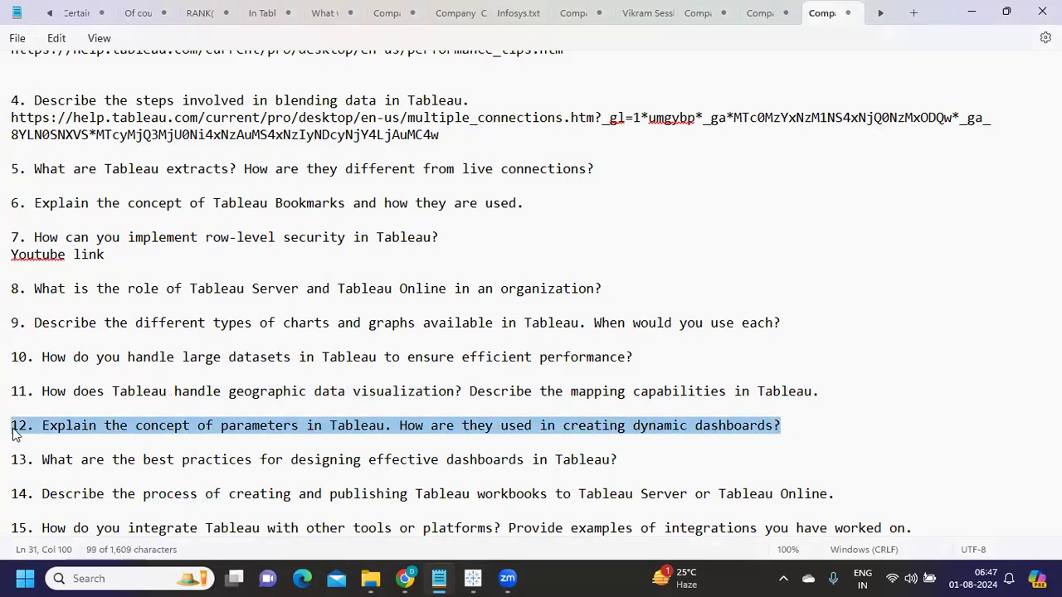
{"action": "left_click", "coordinate": [260, 429]}
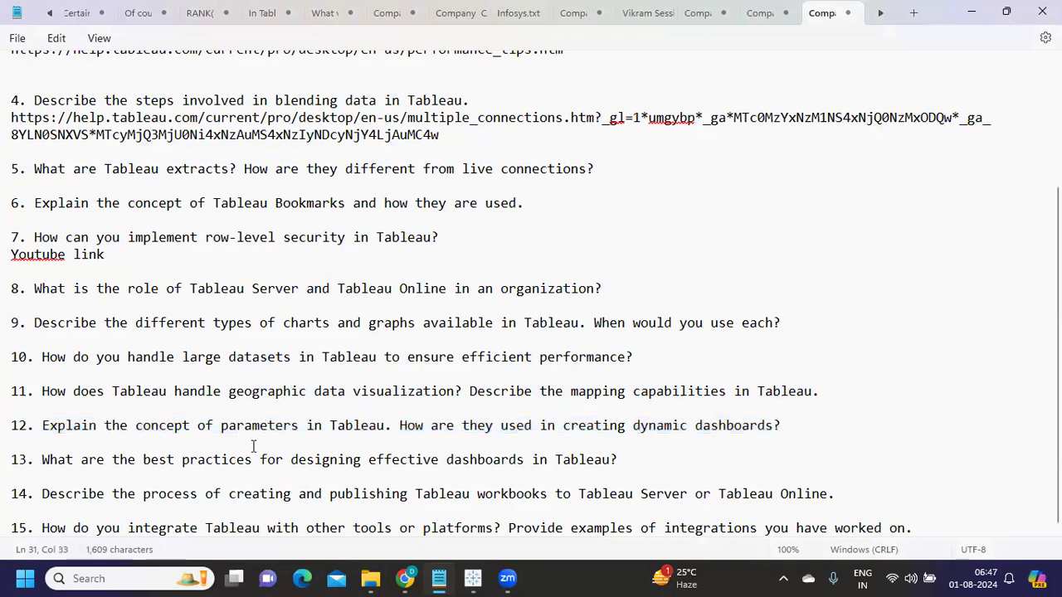
{"action": "double_click", "coordinate": [259, 430]}
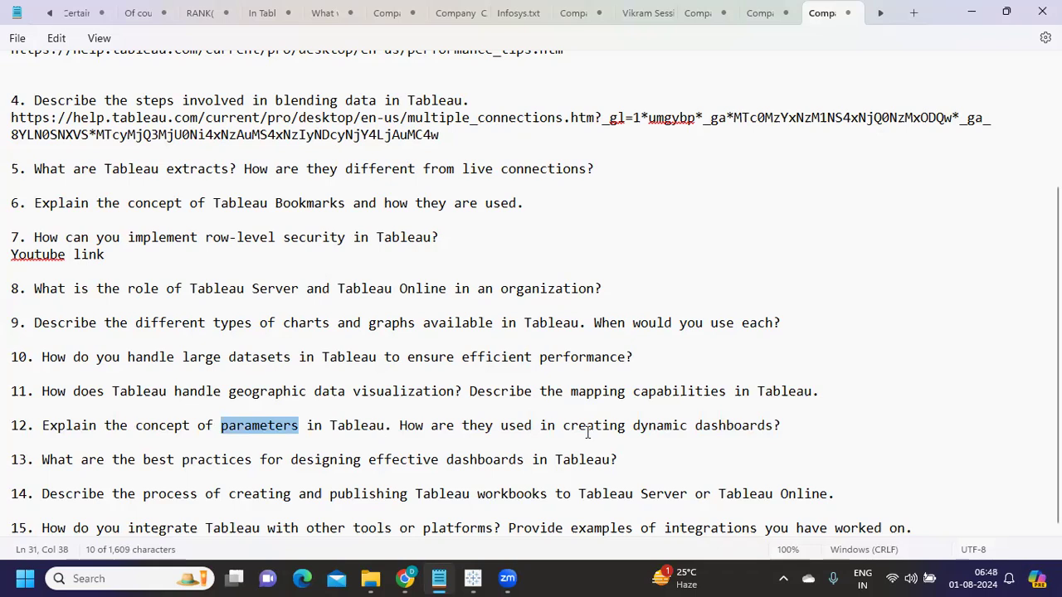
Step: Add the note "youtube link" on the empty line below question 12
{"action": "left_click", "coordinate": [36, 439]}
{"action": "type", "text": "yout"}
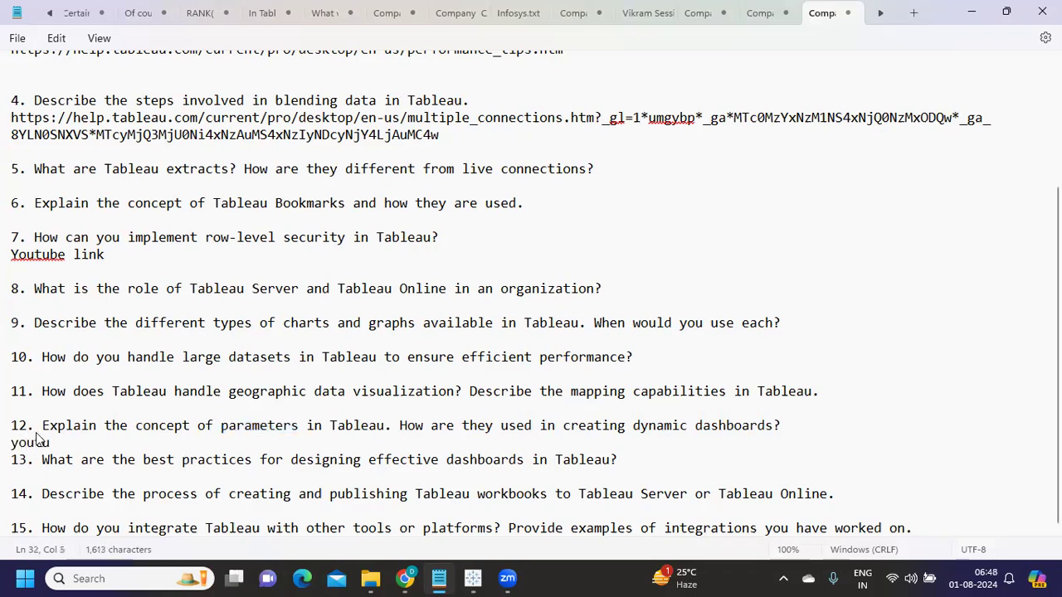
{"action": "type", "text": "ube link"}
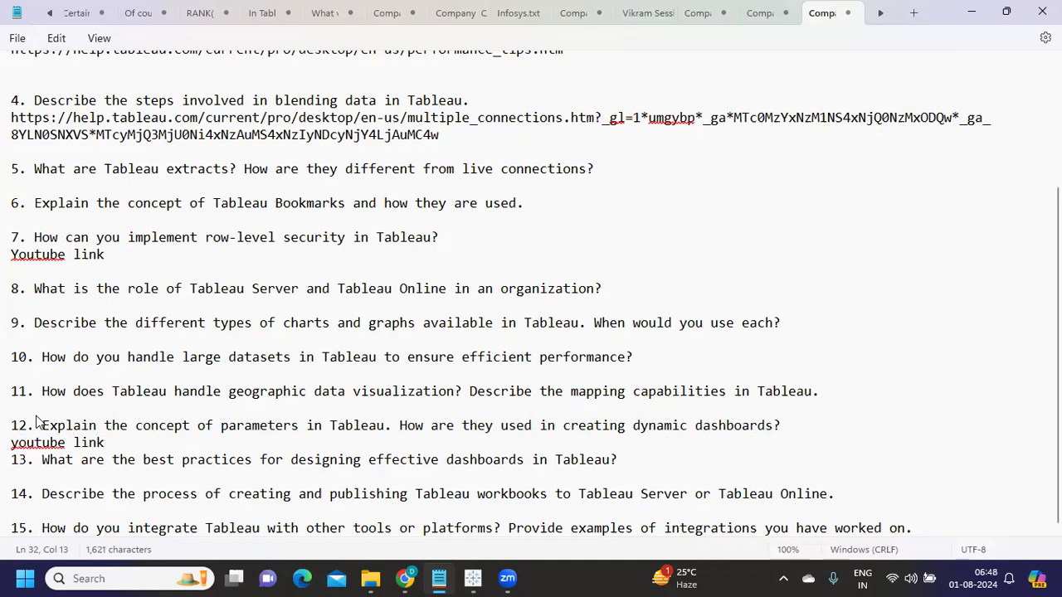
{"action": "left_click", "coordinate": [299, 426]}
{"action": "left_click_drag", "start_coordinate": [73, 442], "coordinate": [540, 426]}
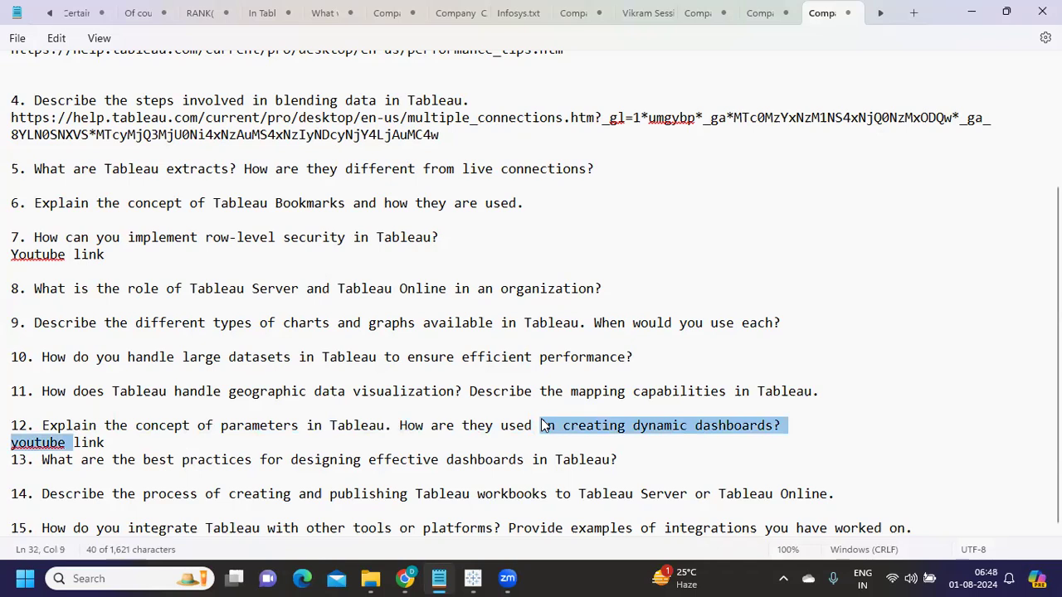
Step: Highlight question 13 on dashboard best practices, then switch to Chrome and review the related articles on the Optimize Workbook Performance page
{"action": "left_click_drag", "start_coordinate": [142, 459], "coordinate": [626, 458]}
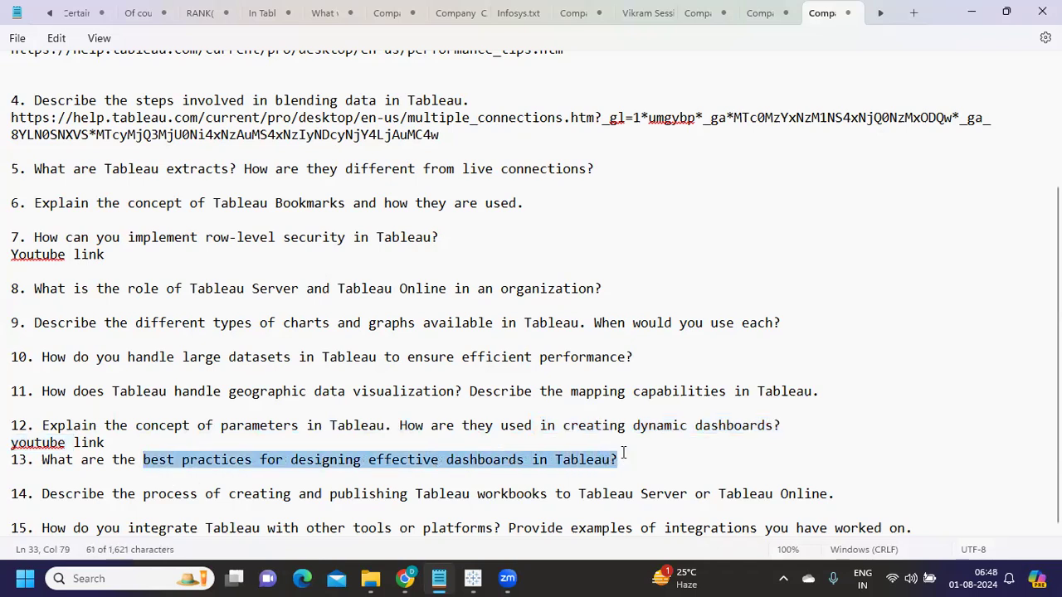
{"action": "left_click", "coordinate": [404, 552]}
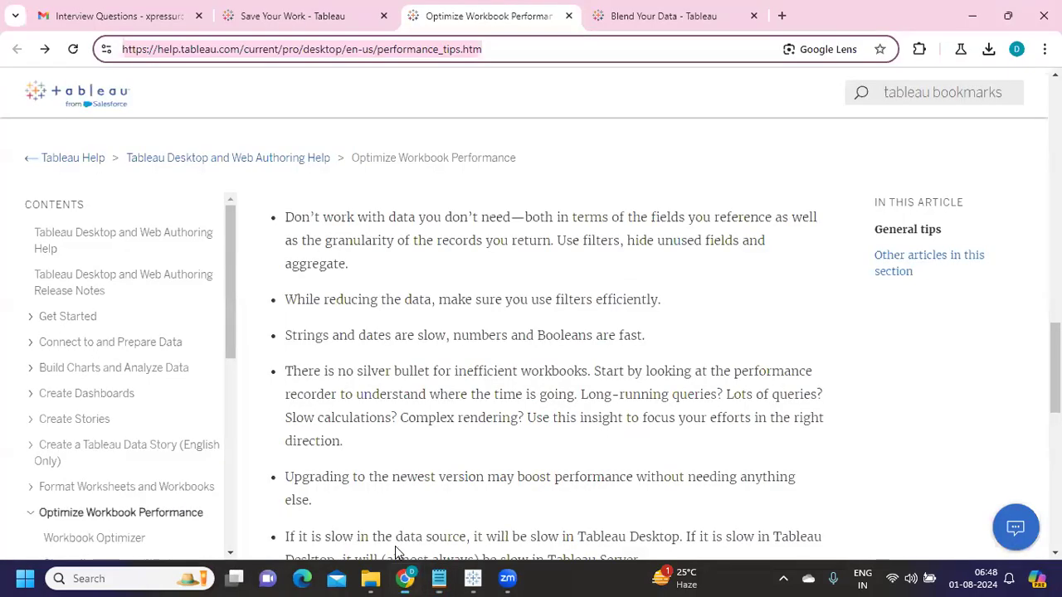
{"action": "scroll", "coordinate": [556, 396], "scroll_direction": "down", "scroll_amount": 4}
{"action": "scroll", "coordinate": [557, 397], "scroll_direction": "down", "scroll_amount": 4}
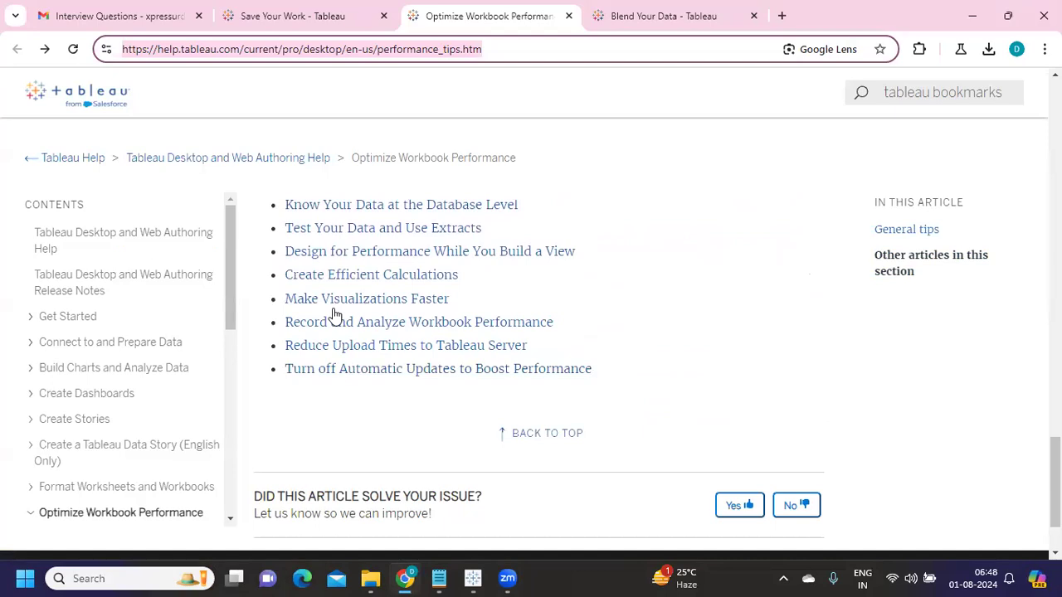
{"action": "scroll", "coordinate": [432, 330], "scroll_direction": "down", "scroll_amount": 1}
{"action": "scroll", "coordinate": [433, 330], "scroll_direction": "up", "scroll_amount": 2}
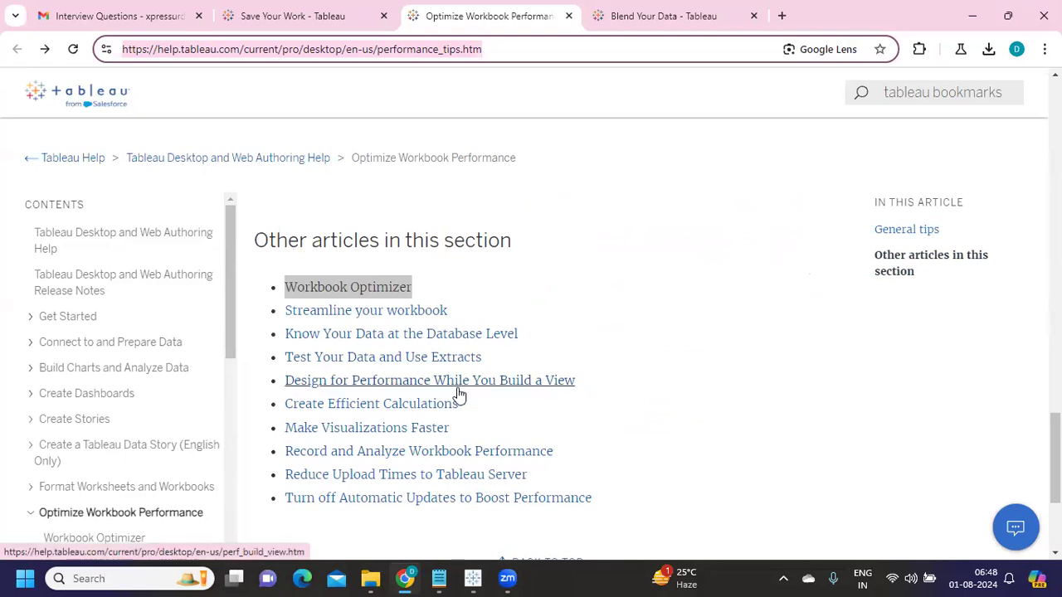
Step: Return to Notepad and highlight question 14 on creating and publishing Tableau workbooks
{"action": "key", "text": "alt+Tab"}
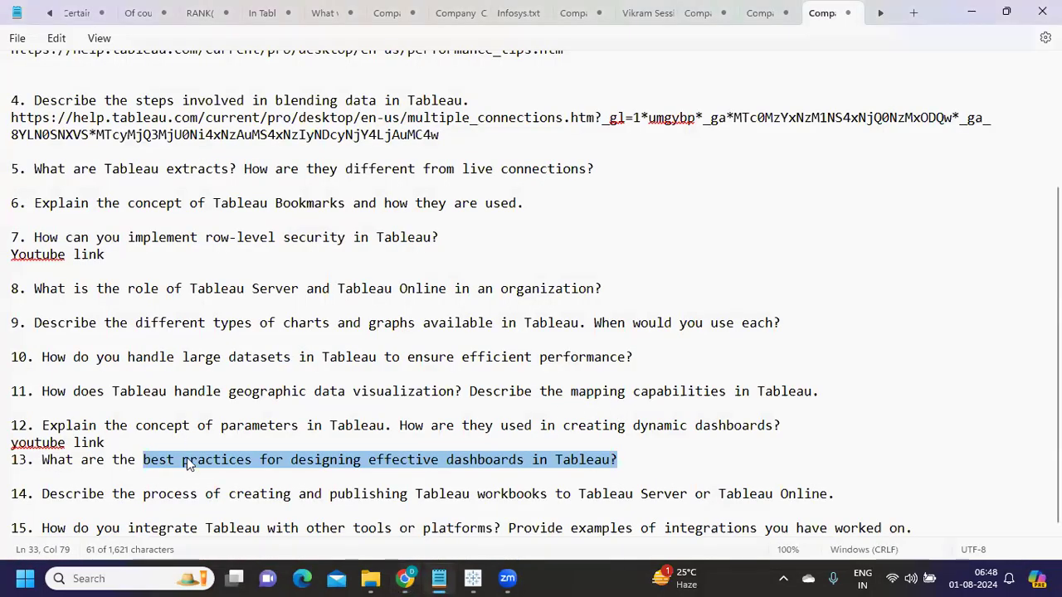
{"action": "left_click", "coordinate": [88, 477]}
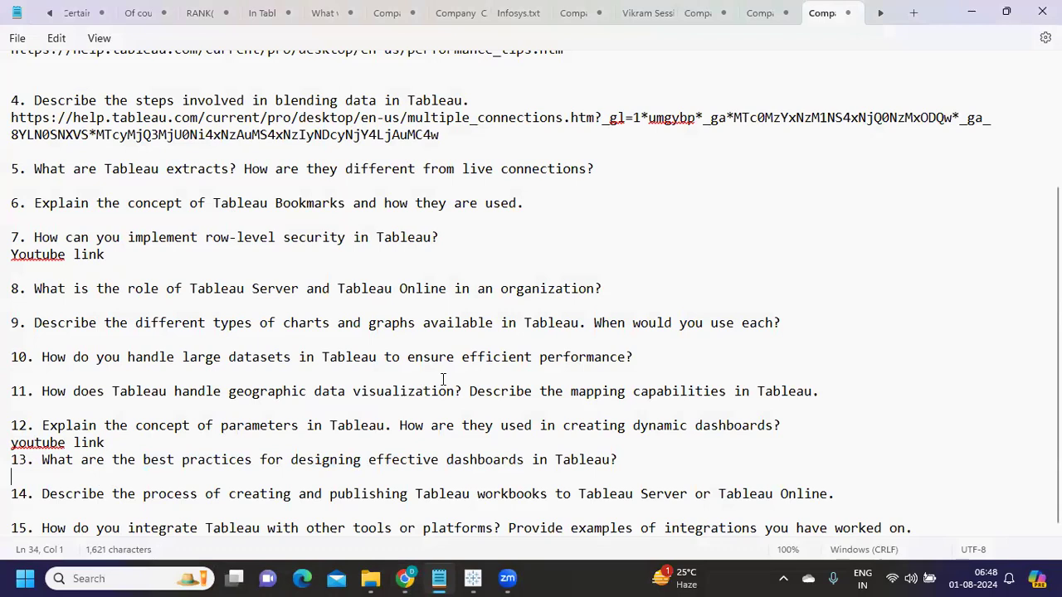
{"action": "left_click_drag", "start_coordinate": [161, 496], "coordinate": [840, 501]}
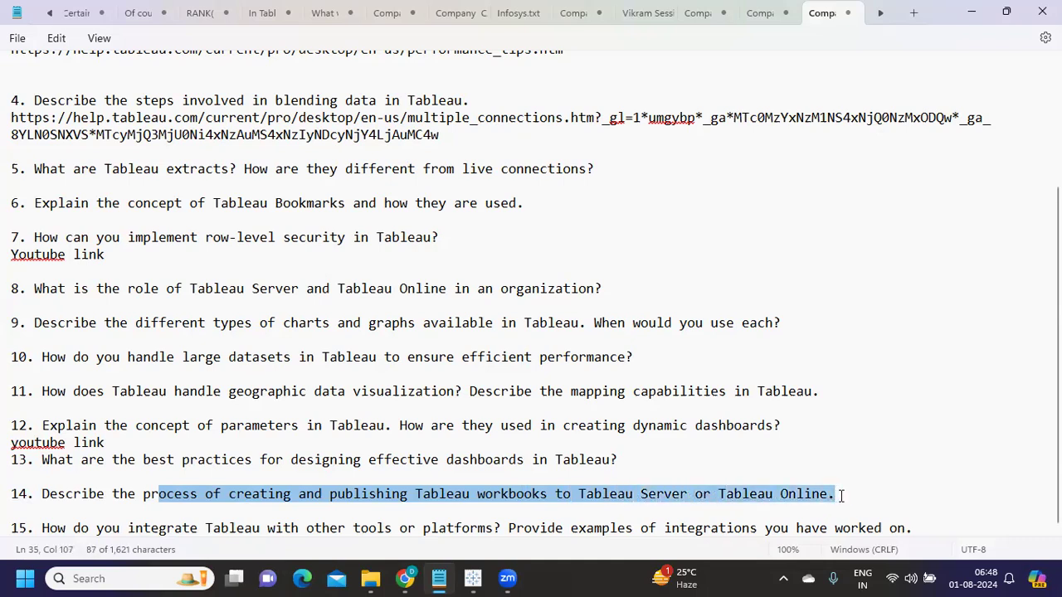
Step: Look briefly at the Tableau sheet, then return to Notepad and add "Step 1 : Connect to Data source" below question 14
{"action": "left_click", "coordinate": [838, 498]}
{"action": "key", "text": "Return"}
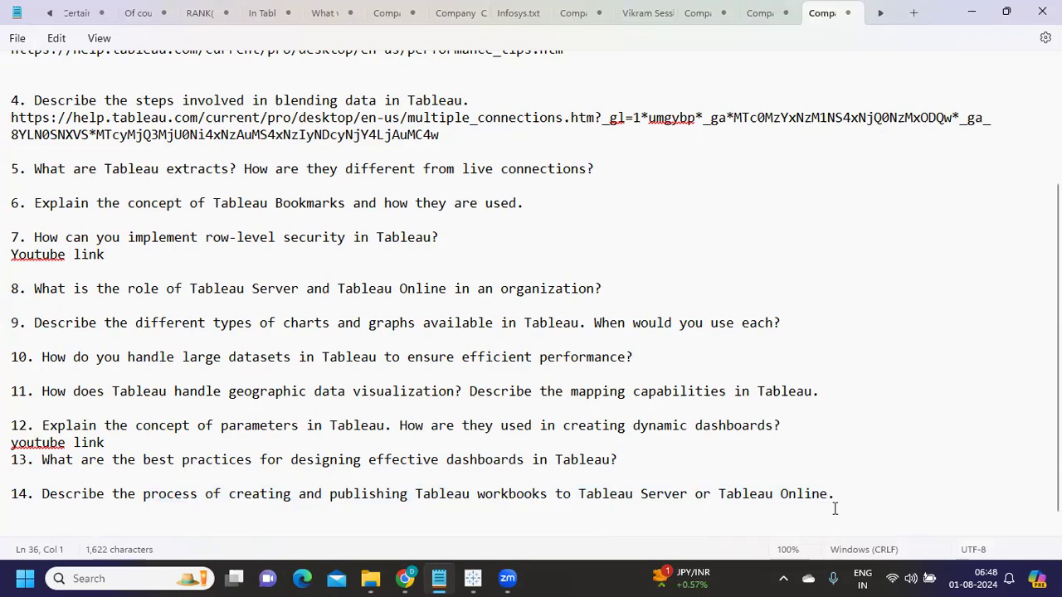
{"action": "mouse_move", "coordinate": [472, 578]}
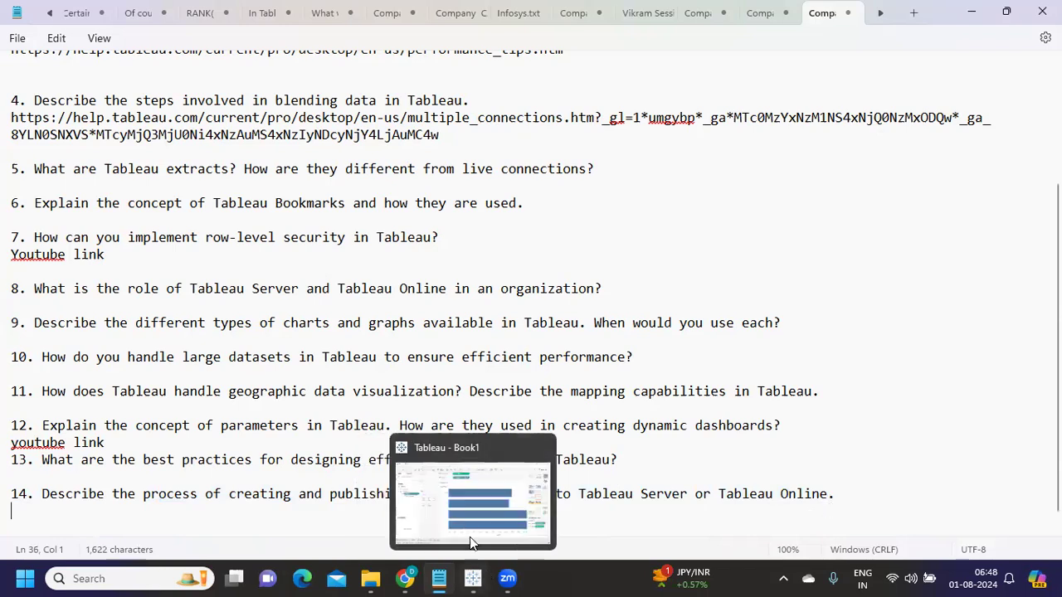
{"action": "left_click", "coordinate": [469, 539]}
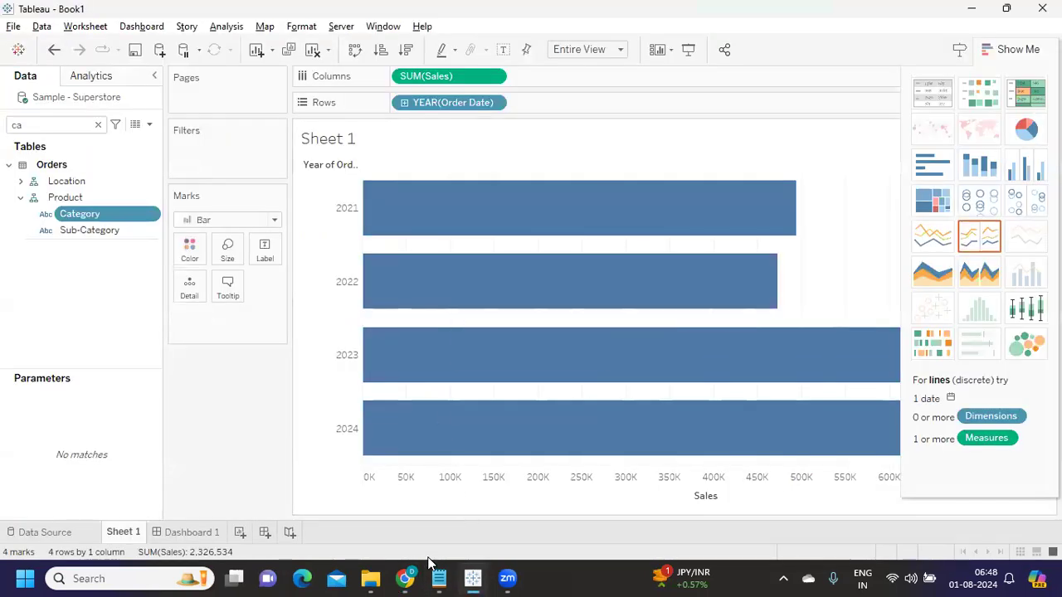
{"action": "mouse_move", "coordinate": [431, 569]}
{"action": "left_click", "coordinate": [434, 539]}
{"action": "type", "text": "Step"}
{"action": "type", "text": ": Connect to Data source"}
Step: In the Notepad list, add the line "Step 2 : Creating calculations, validation and then dashboards" below Step 1 of question 14
{"action": "key", "text": "Return"}
{"action": "type", "text": "Step 2:"}
{"action": "key", "text": "BackSpace"}
{"action": "key", "text": "BackSpace"}
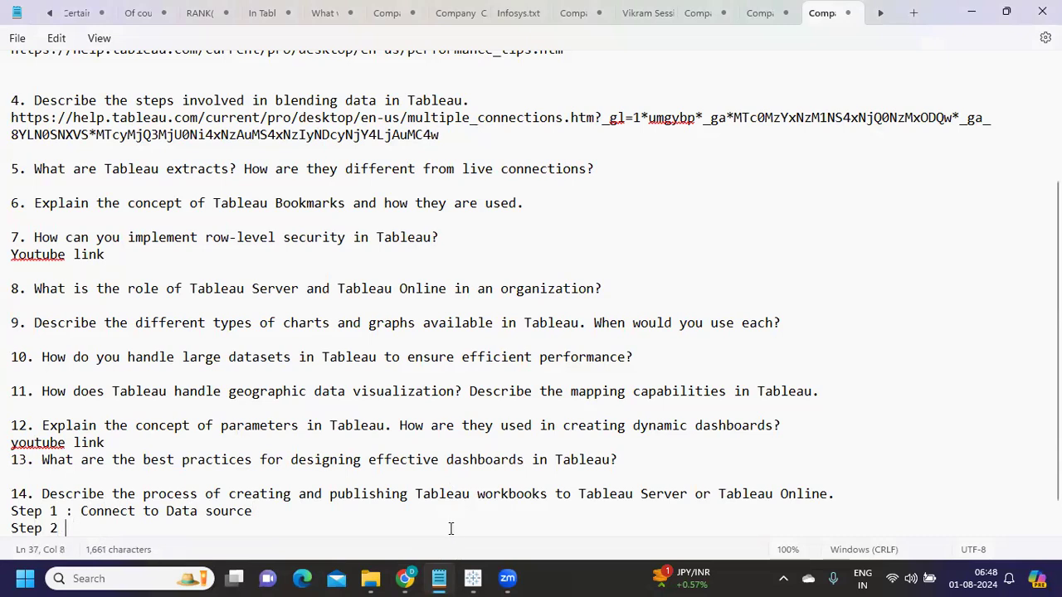
{"action": "type", "text": ": Createing"}
{"action": "key", "text": "BackSpace"}
{"action": "key", "text": "BackSpace"}
{"action": "key", "text": "BackSpace"}
{"action": "key", "text": "BackSpace"}
{"action": "type", "text": "ing ca"}
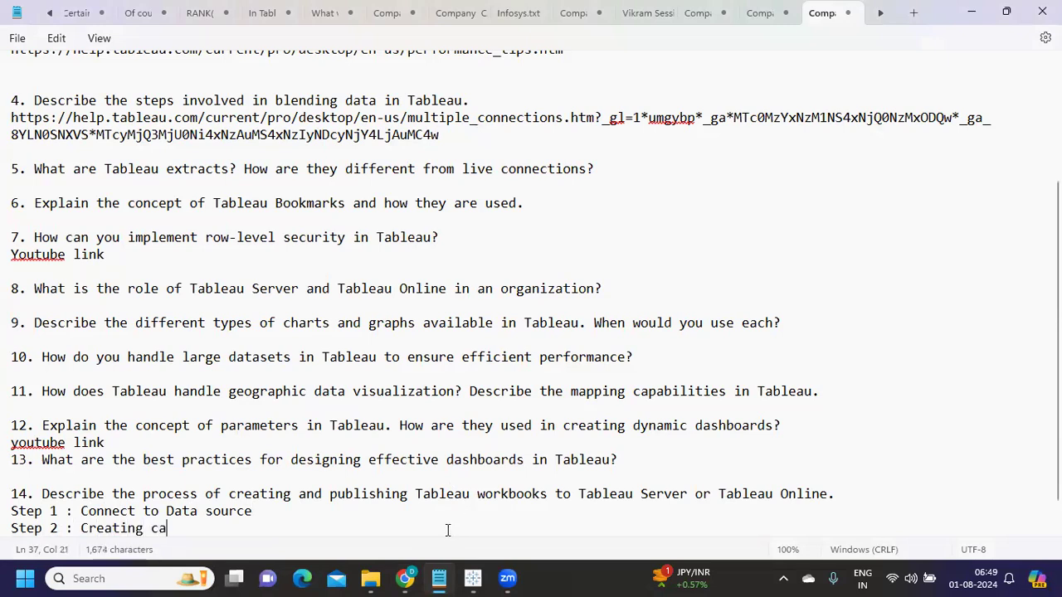
{"action": "type", "text": "lculations, val"}
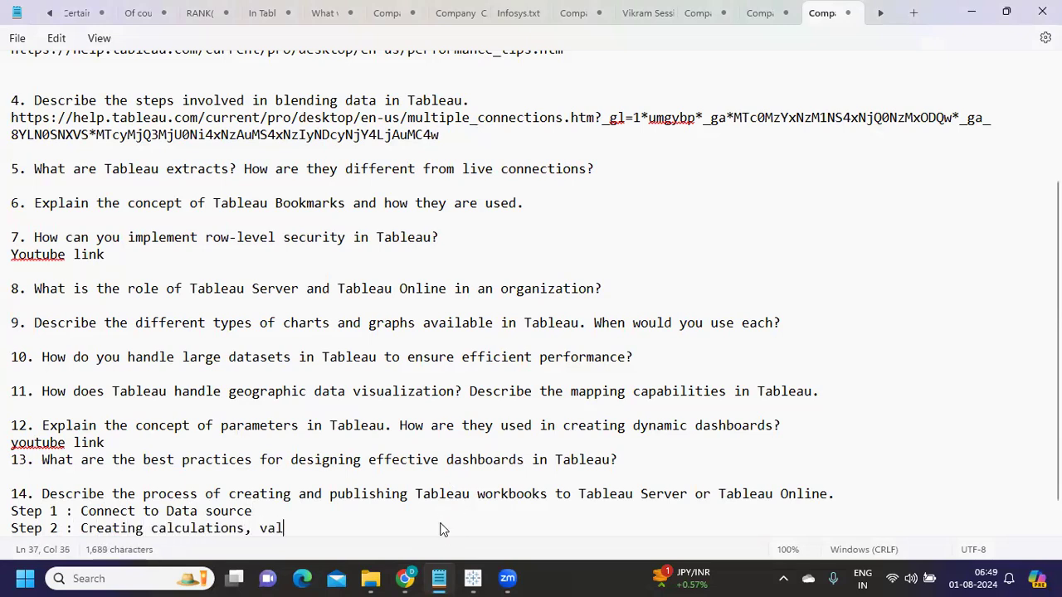
{"action": "type", "text": "idation"}
{"action": "type", "text": " and then dashb"}
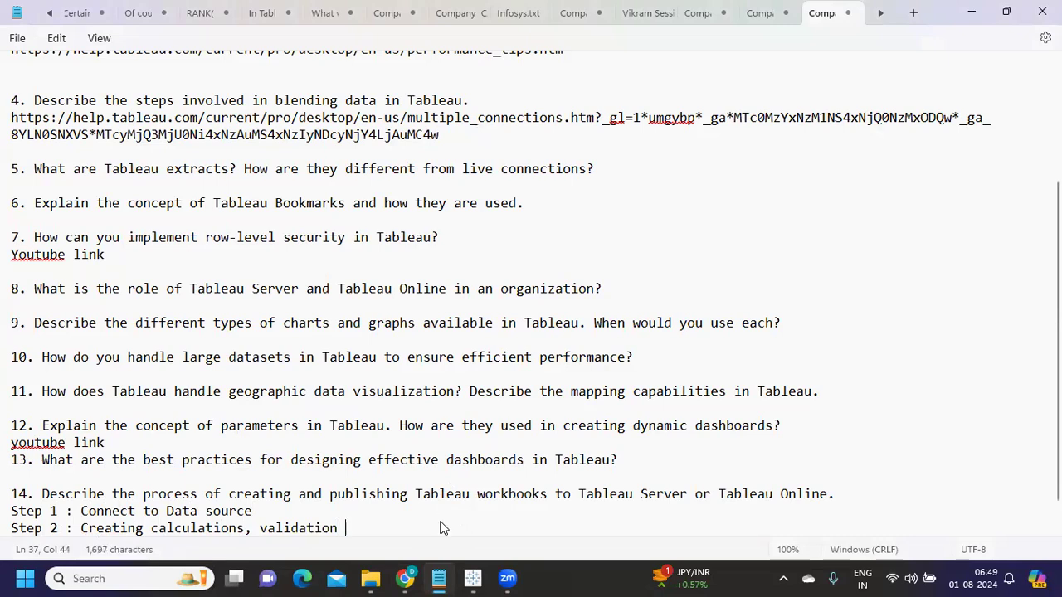
{"action": "type", "text": "oards"}
{"action": "key", "text": "BackSpace"}
{"action": "type", "text": "ds"}
Step: Add the line "Step 3: Test your Dashboard" below Step 2
{"action": "key", "text": "Return"}
{"action": "type", "text": "Step "}
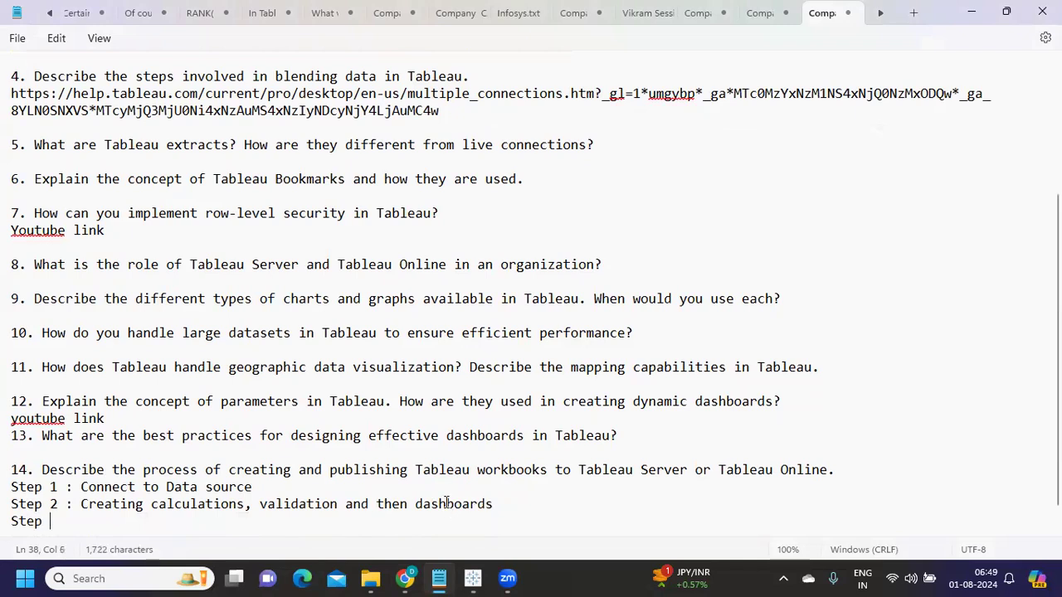
{"action": "type", "text": "3: Test your d"}
{"action": "key", "text": "BackSpace"}
{"action": "type", "text": "Dashboard"}
Step: Add the line "Step 4: Publish or move your report to Server" below Step 3, followed by an empty line
{"action": "key", "text": "Return"}
{"action": "type", "text": "Step 4:"}
{"action": "key", "text": "BackSpace"}
{"action": "type", "text": ": "}
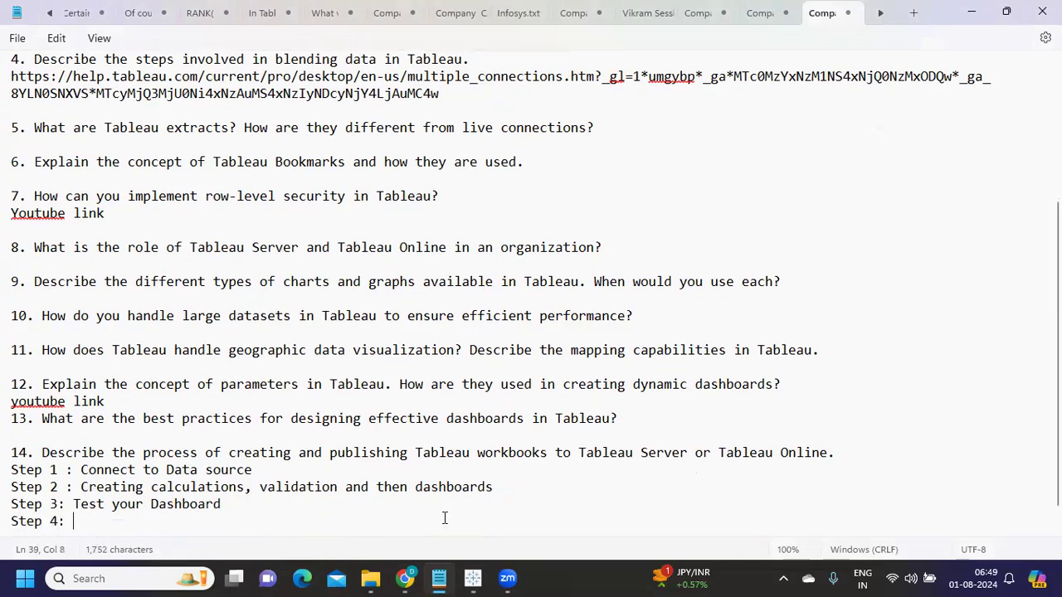
{"action": "type", "text": "Publish or"}
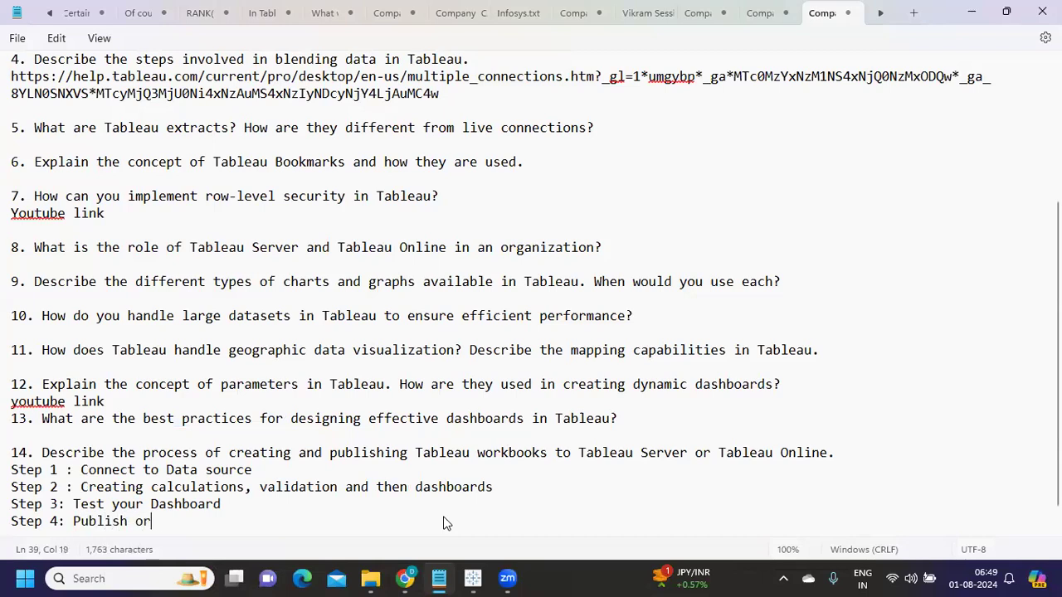
{"action": "type", "text": " move your repo"}
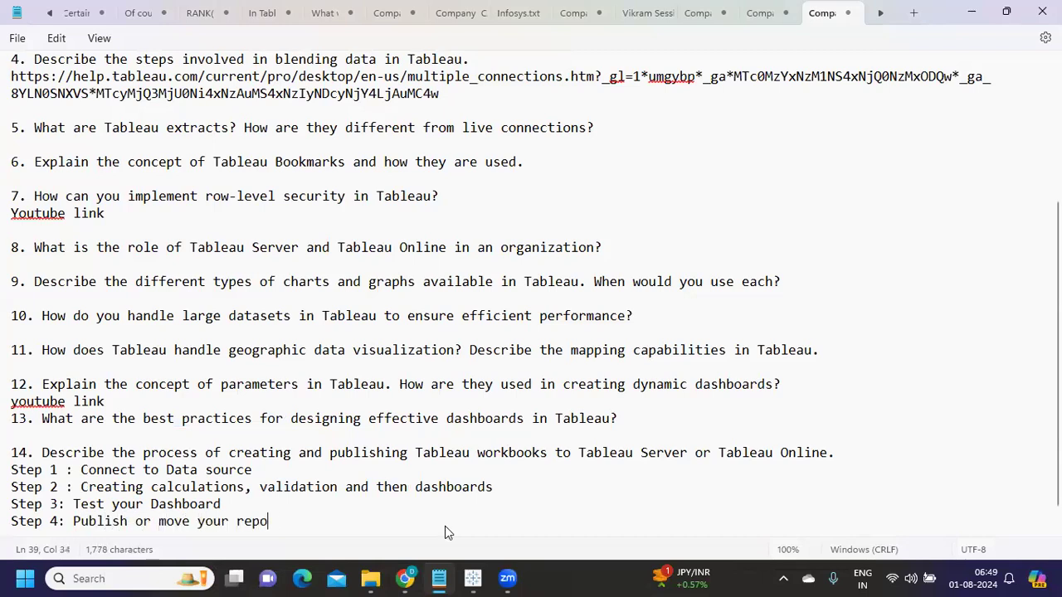
{"action": "type", "text": "rt to Server"}
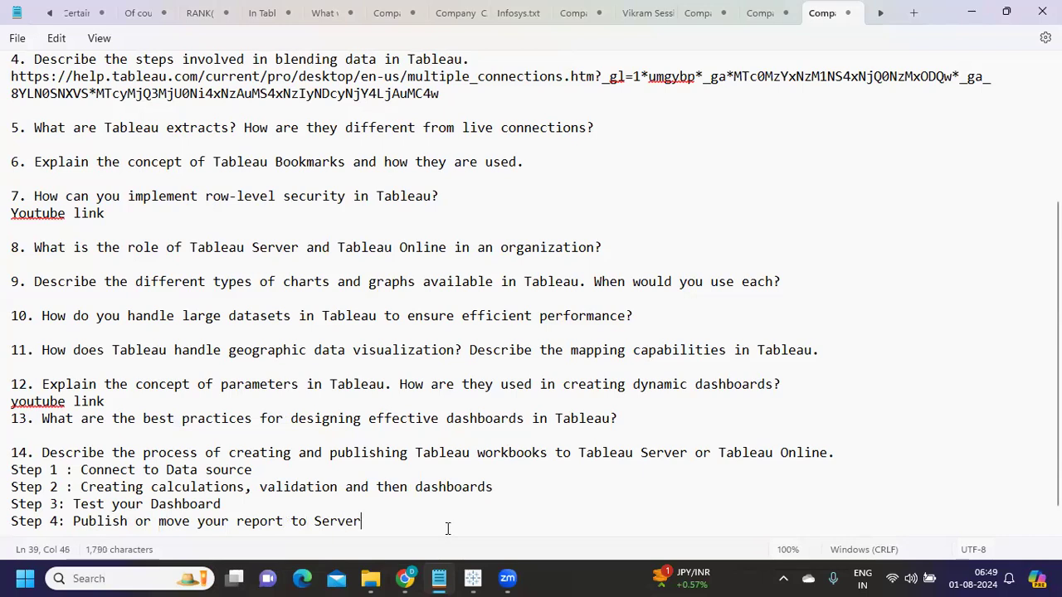
{"action": "key", "text": "Return"}
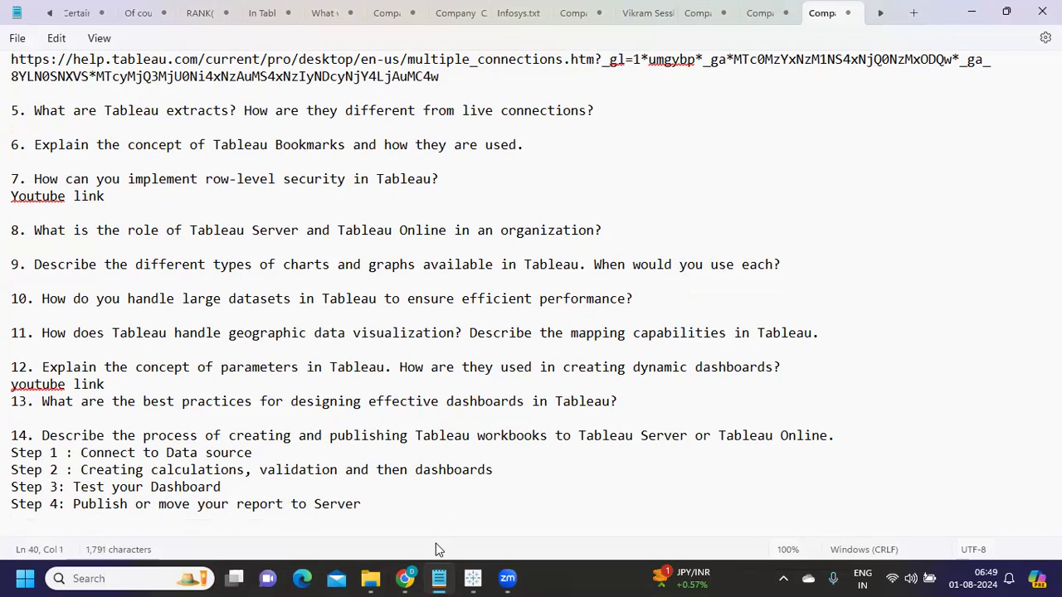
{"action": "left_click", "coordinate": [151, 453]}
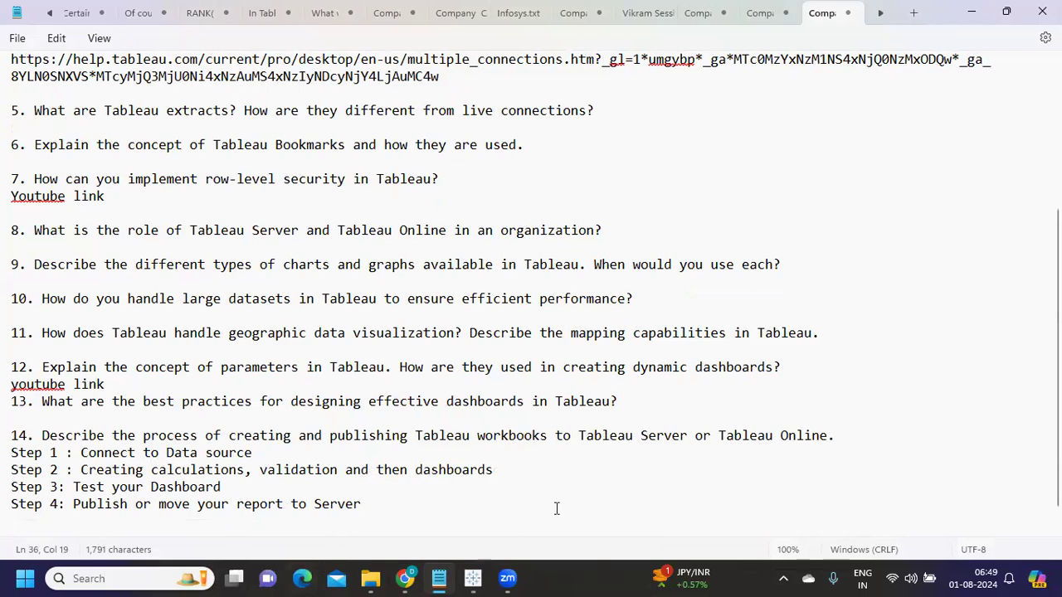
Step: Highlight question 15 on integrating Tableau with other tools or platforms, then clear the highlight
{"action": "scroll", "coordinate": [557, 509], "scroll_direction": "down", "scroll_amount": 1}
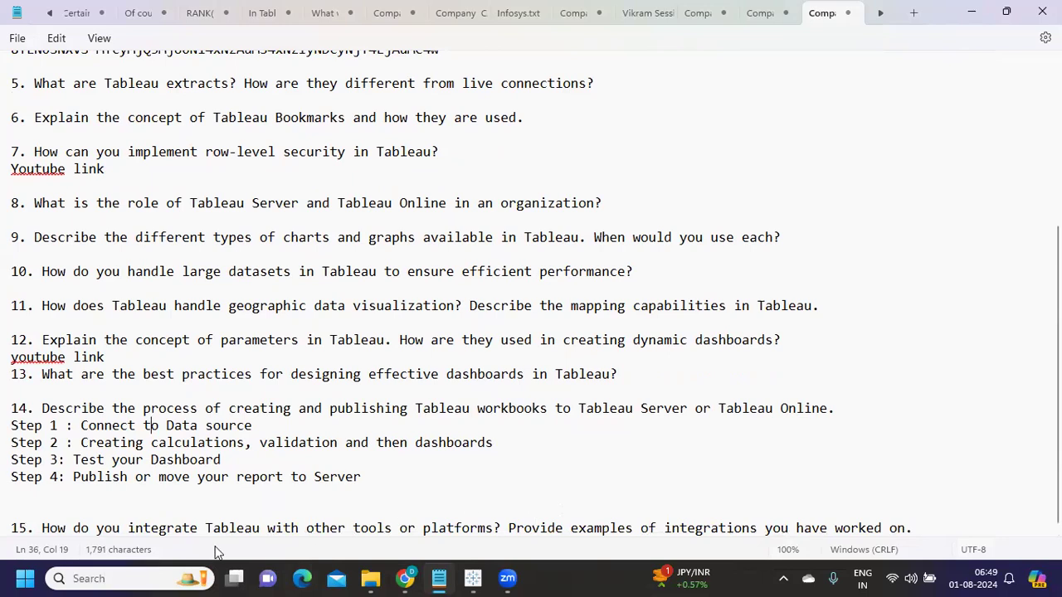
{"action": "left_click_drag", "start_coordinate": [138, 524], "coordinate": [930, 519]}
{"action": "left_click", "coordinate": [929, 519]}
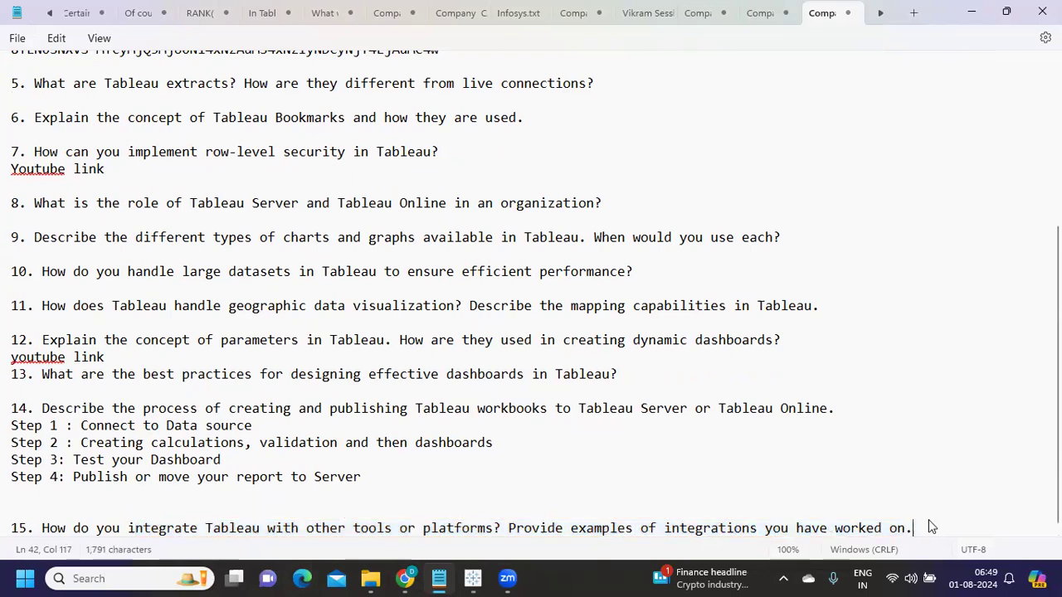
Step: Switch to Tableau, open the analytics extensions connection settings to review the RServe connection, and close them without changes
{"action": "mouse_move", "coordinate": [475, 578]}
{"action": "left_click", "coordinate": [473, 488]}
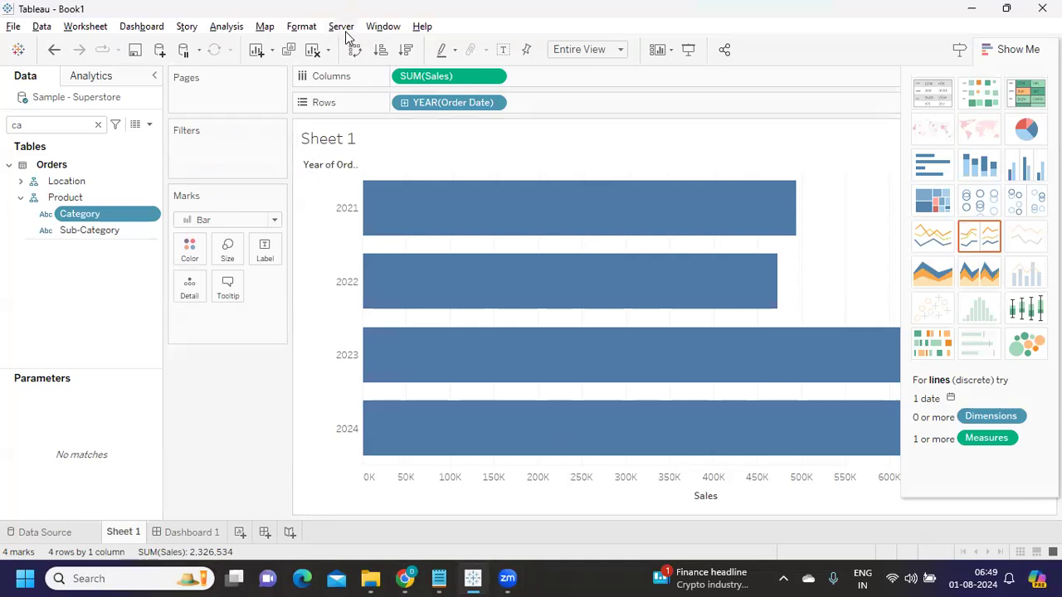
{"action": "left_click", "coordinate": [417, 29]}
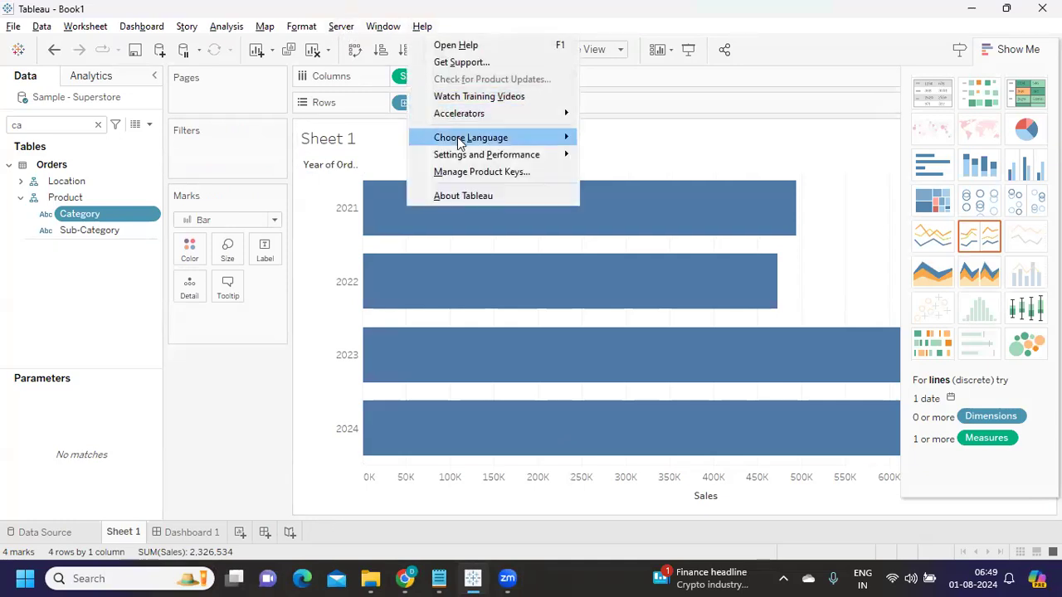
{"action": "mouse_move", "coordinate": [478, 163]}
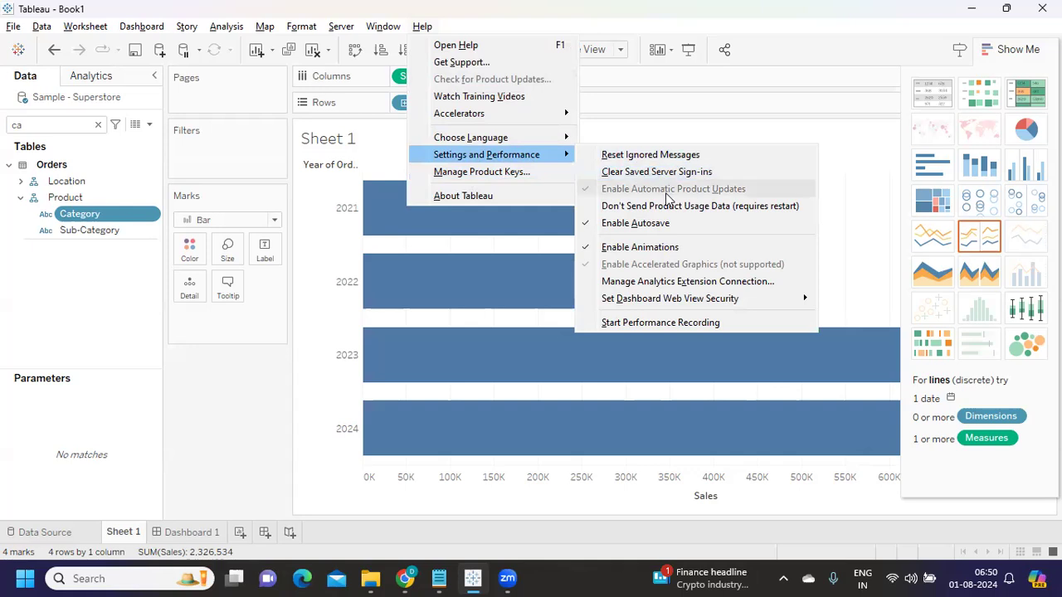
{"action": "left_click", "coordinate": [662, 283]}
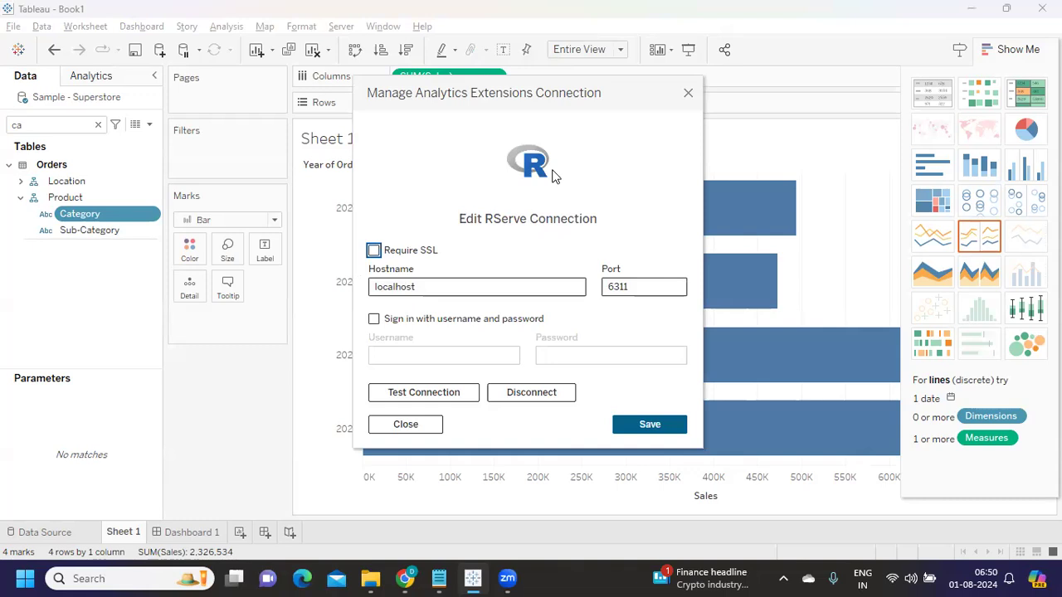
{"action": "left_click_drag", "start_coordinate": [541, 95], "coordinate": [432, 100]}
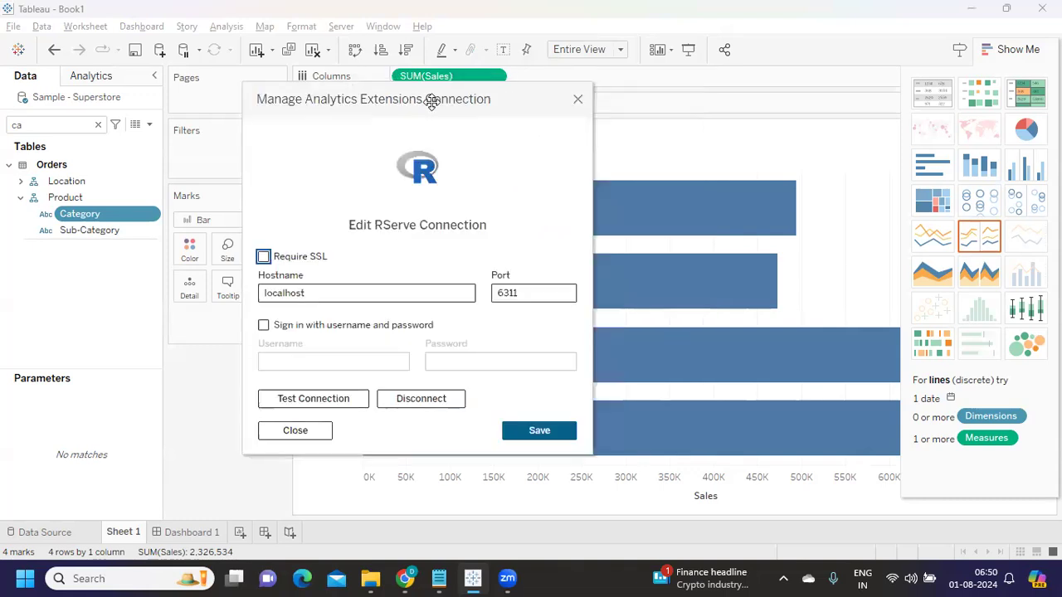
{"action": "left_click", "coordinate": [578, 99]}
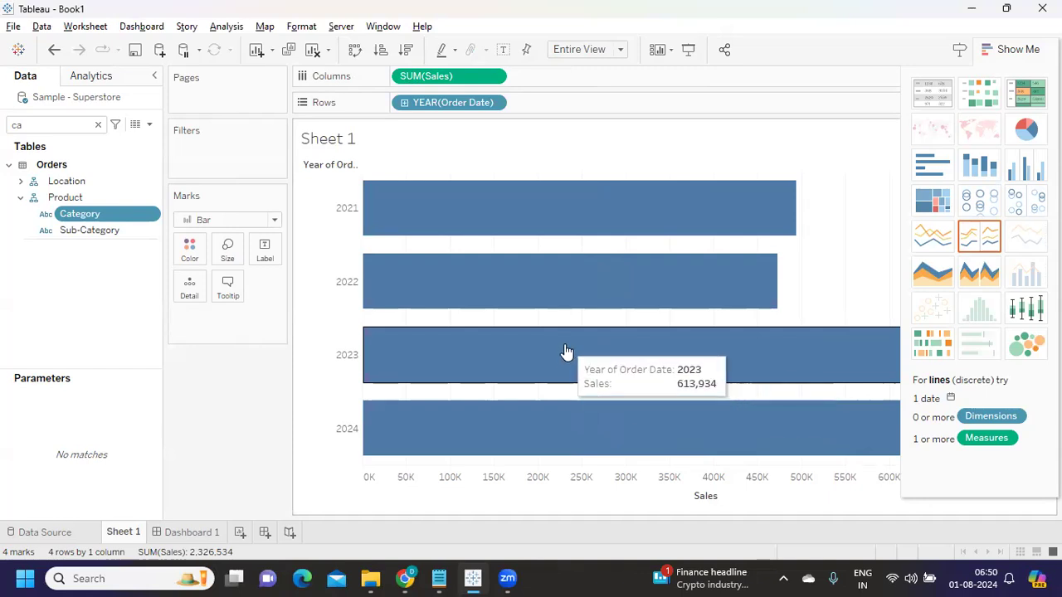
Step: Show where the Manage Analytics Extension Connection option is found among the Settings and Performance options, without opening it
{"action": "left_click", "coordinate": [341, 26]}
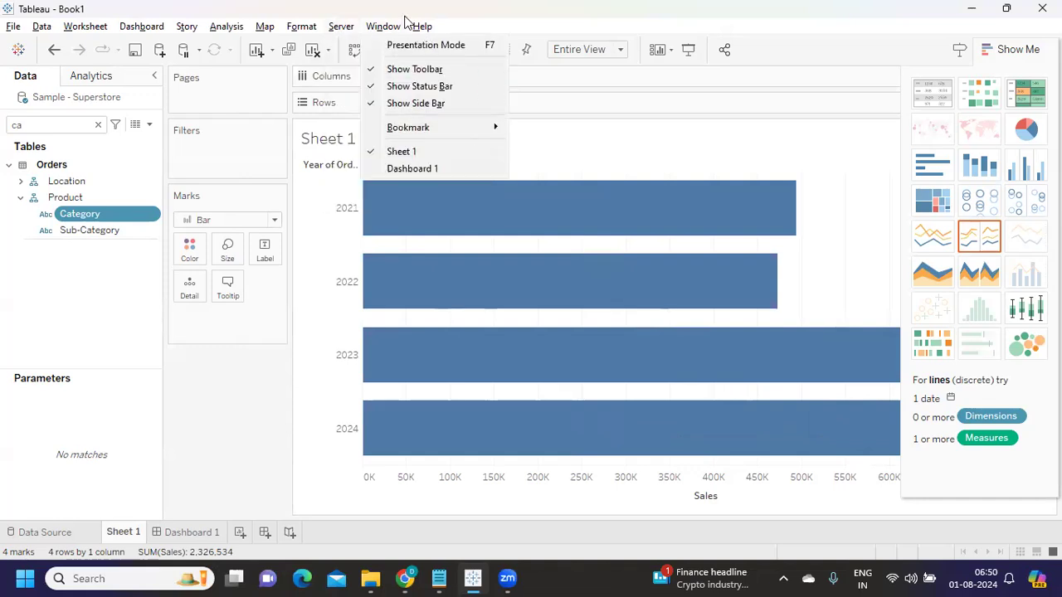
{"action": "mouse_move", "coordinate": [423, 29]}
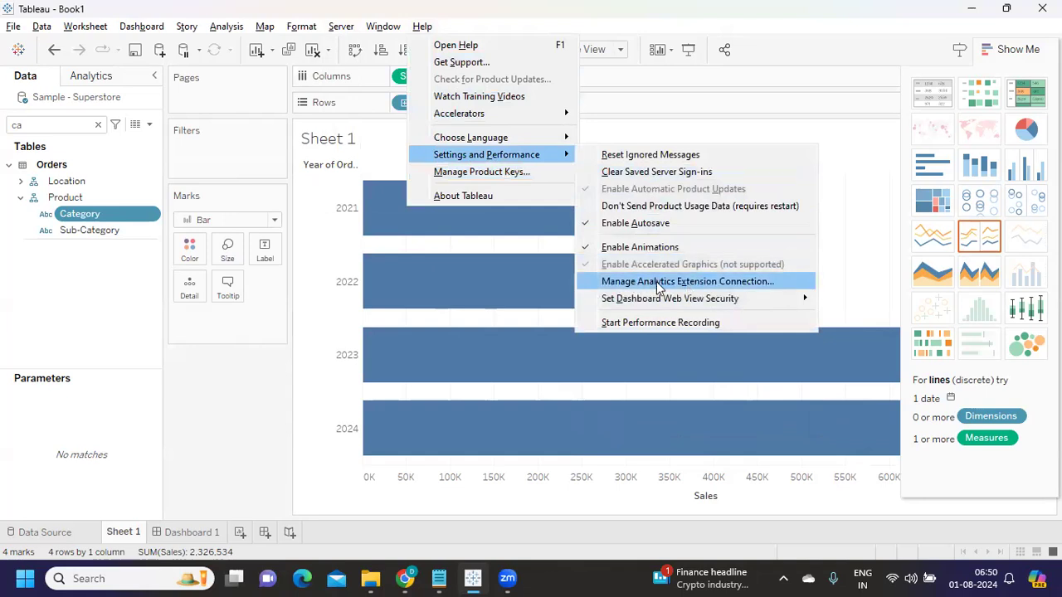
{"action": "left_click", "coordinate": [253, 437]}
Step: Return to Notepad, highlight the "tools or platforms" part of question 15, and go back to the beginning of the question list
{"action": "mouse_move", "coordinate": [439, 579]}
{"action": "left_click", "coordinate": [425, 523]}
{"action": "left_click_drag", "start_coordinate": [356, 528], "coordinate": [948, 532]}
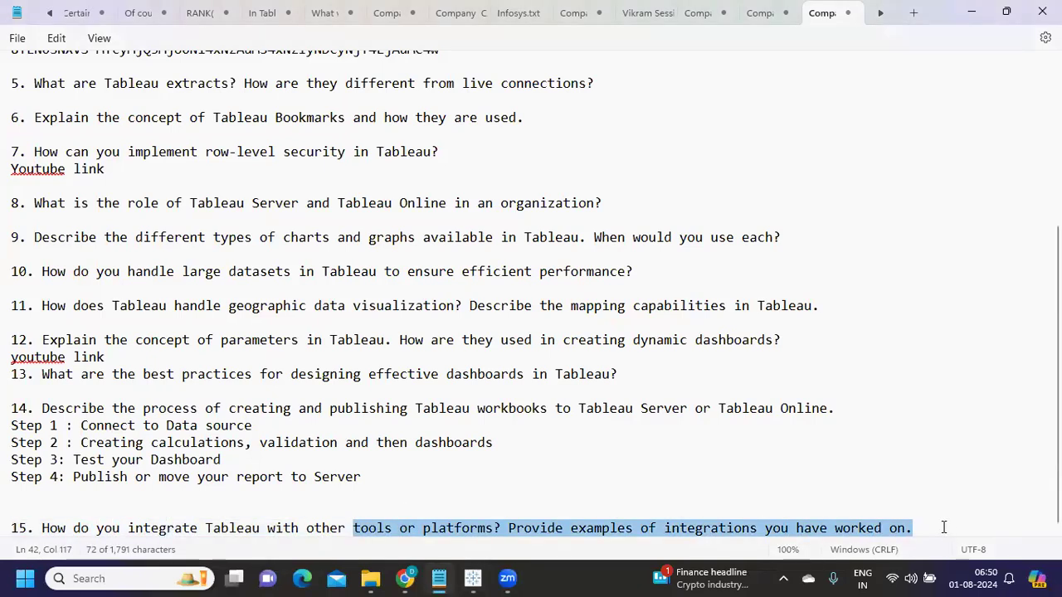
{"action": "left_click", "coordinate": [943, 528]}
{"action": "scroll", "coordinate": [805, 502], "scroll_direction": "up", "scroll_amount": 5}
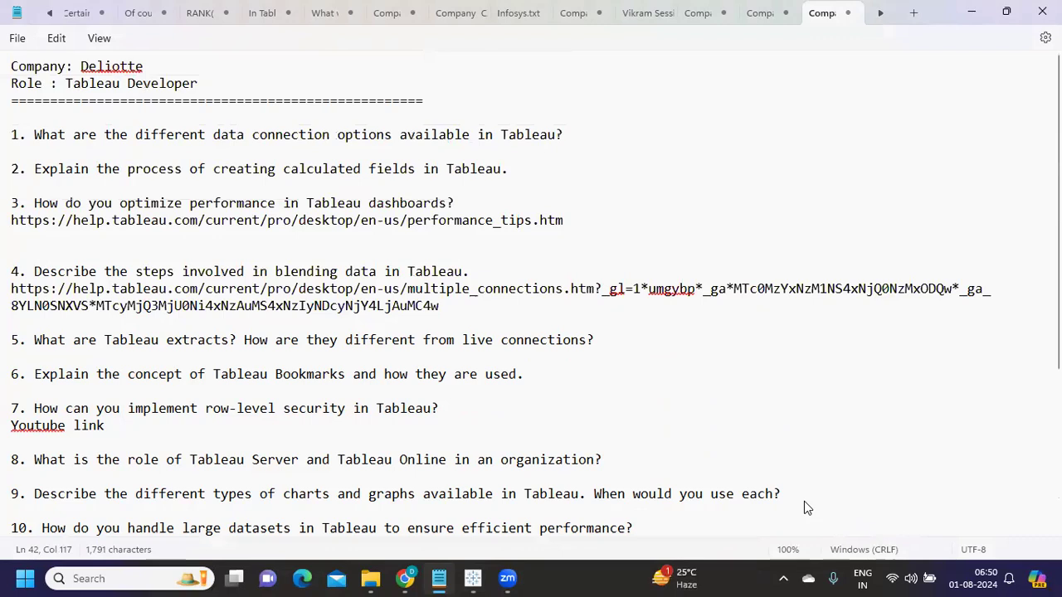